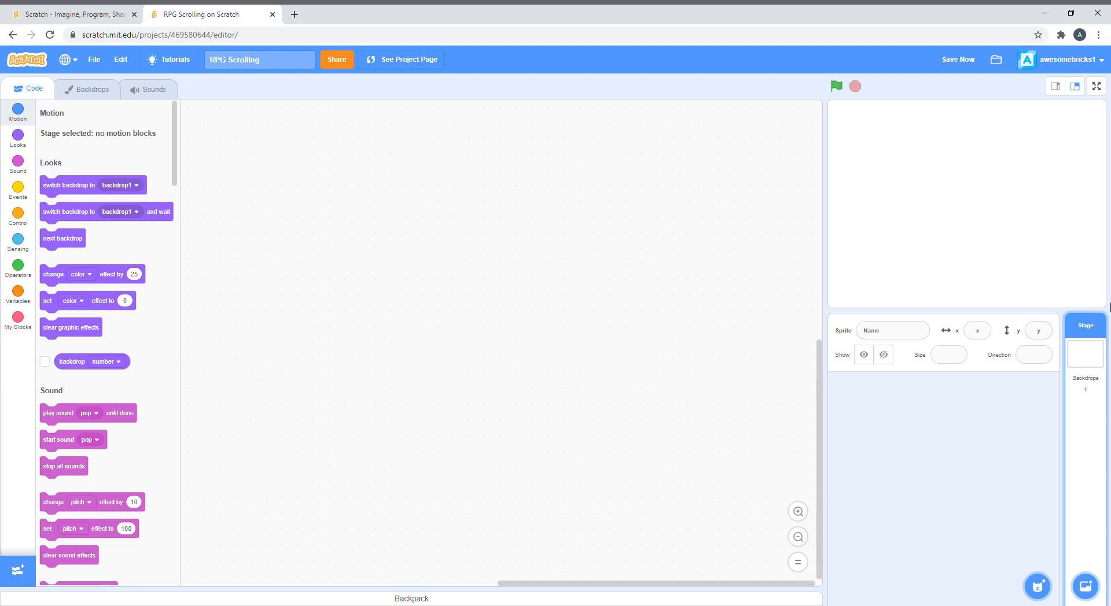
Step: Save the project and add a first empty paint sprite named Player
{"action": "key", "text": "ctrl+s"}
{"action": "mouse_move", "coordinate": [1037, 586]}
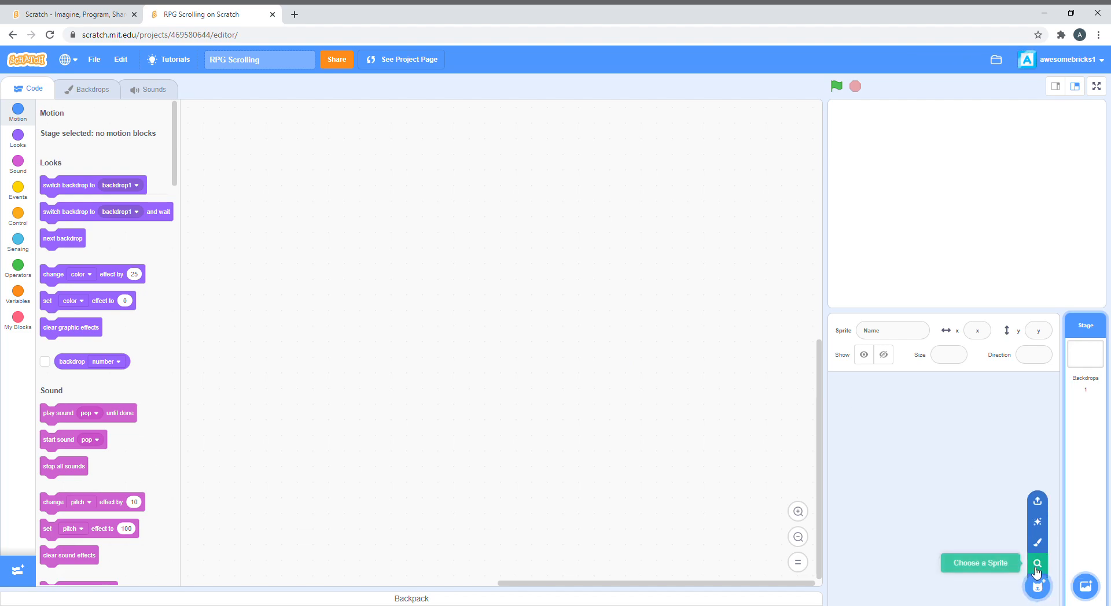
{"action": "left_click", "coordinate": [1037, 543]}
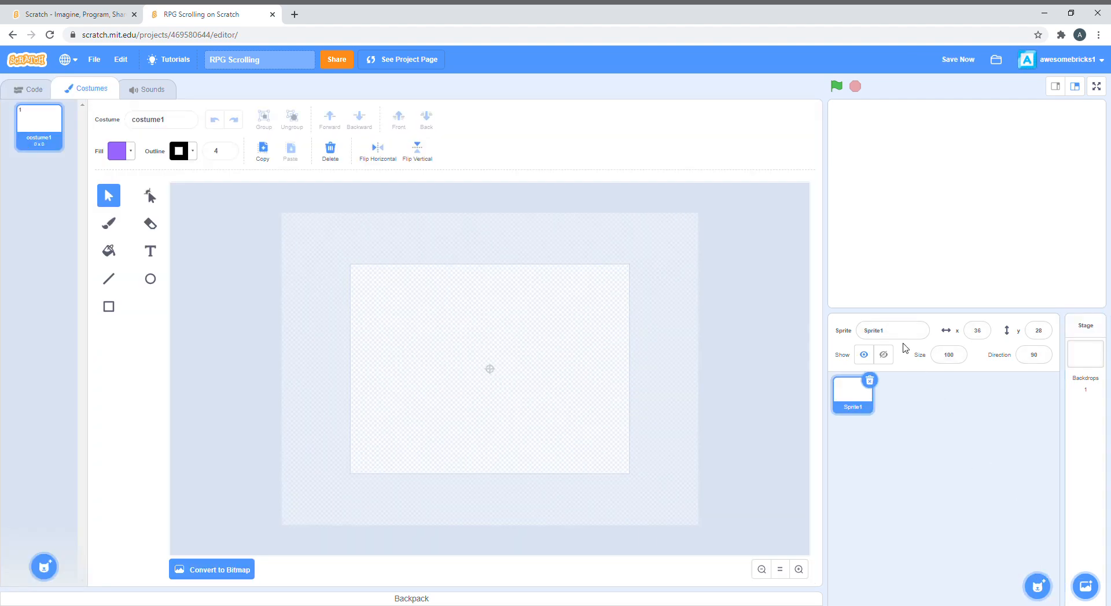
{"action": "left_click", "coordinate": [894, 331]}
{"action": "left_click", "coordinate": [34, 90]}
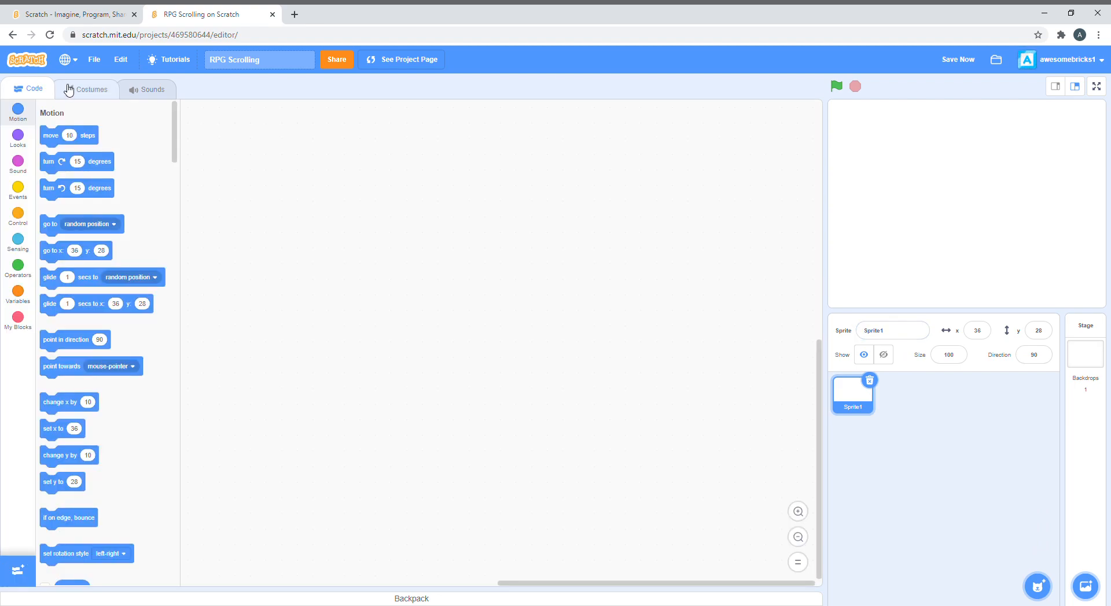
{"action": "left_click", "coordinate": [92, 90]}
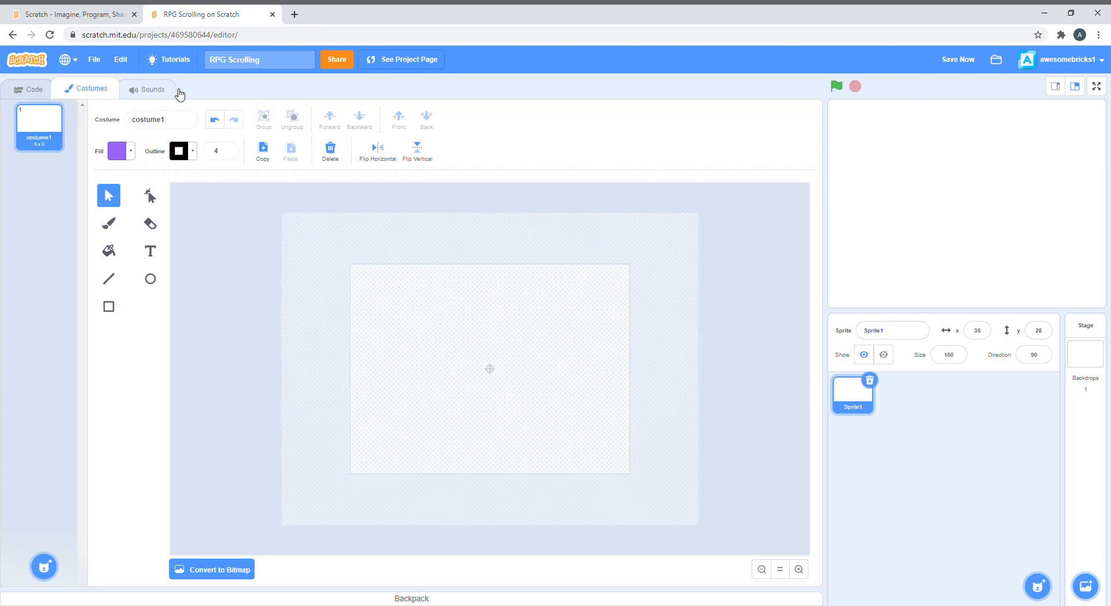
Step: Add a second empty paint sprite and name it Background
{"action": "left_click", "coordinate": [1036, 553]}
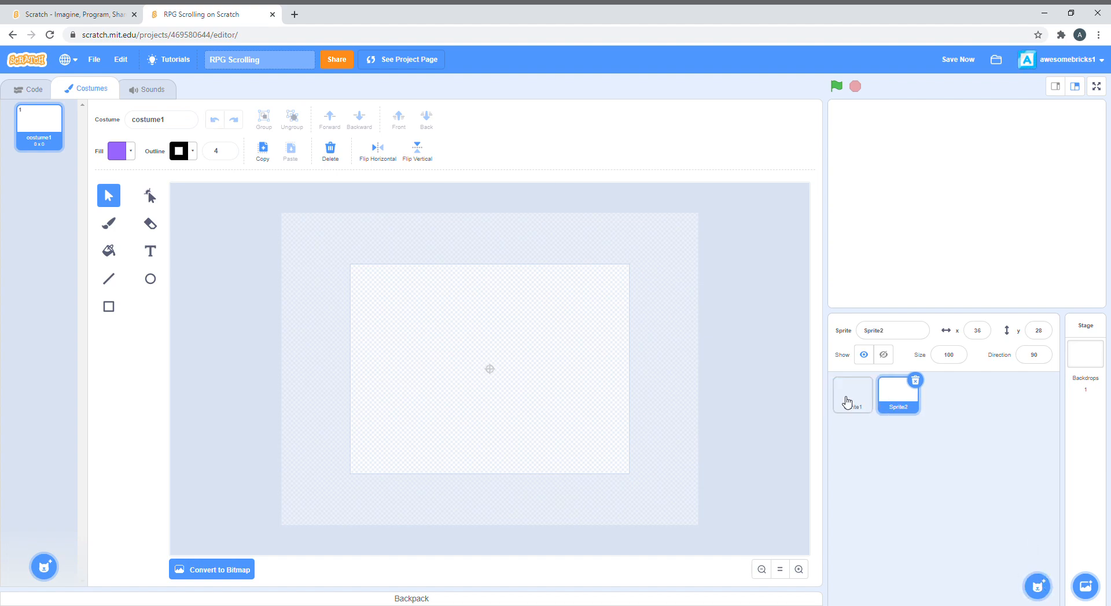
{"action": "left_click", "coordinate": [894, 331]}
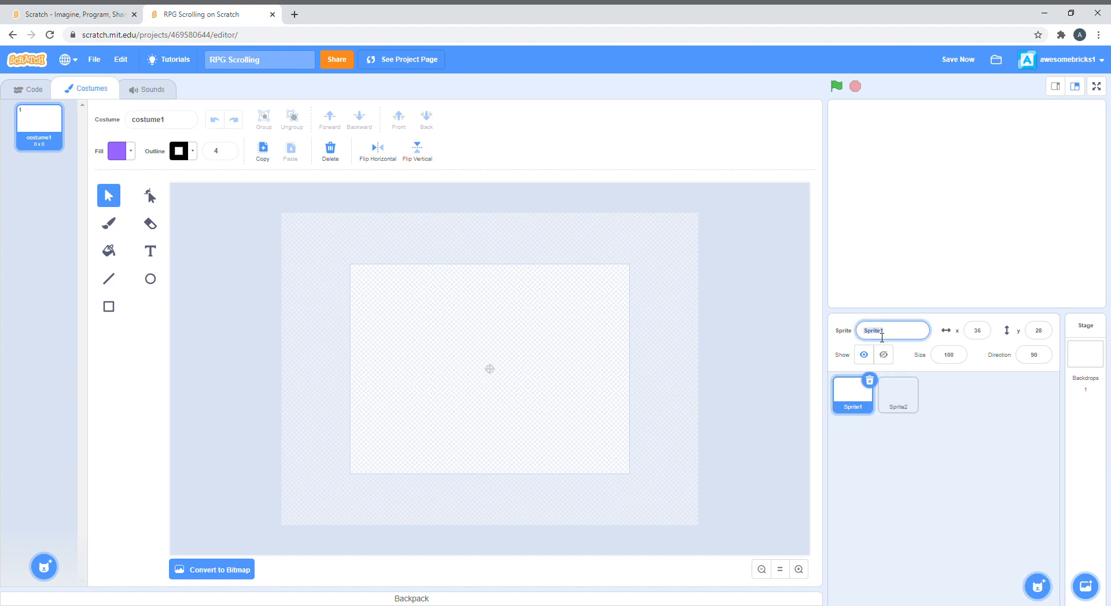
{"action": "type", "text": "Player"}
{"action": "left_click", "coordinate": [898, 395]}
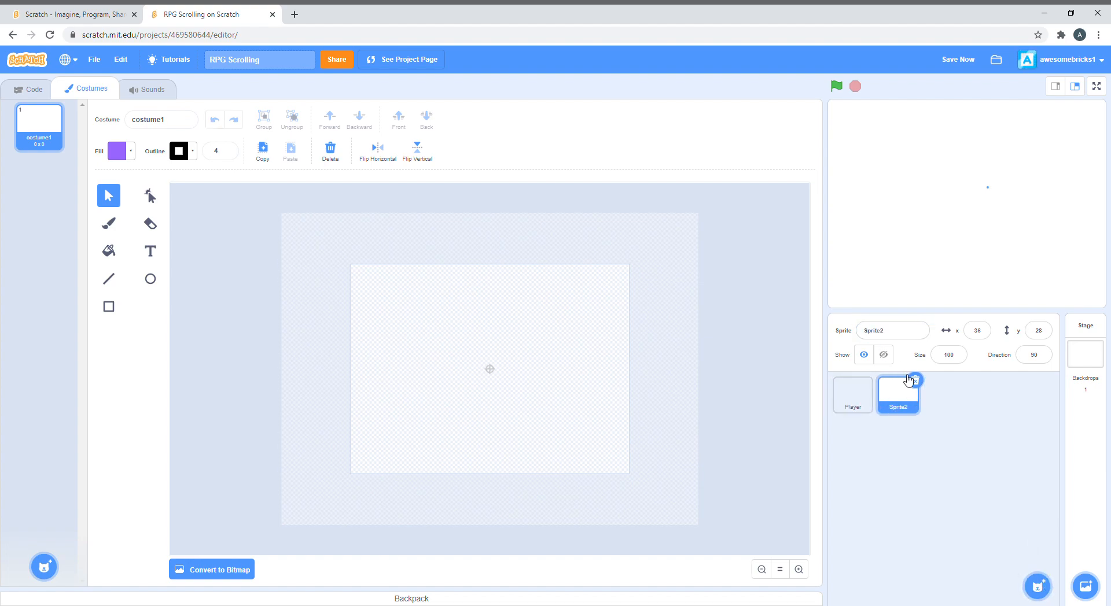
{"action": "left_click", "coordinate": [894, 331]}
{"action": "type", "text": "Background"}
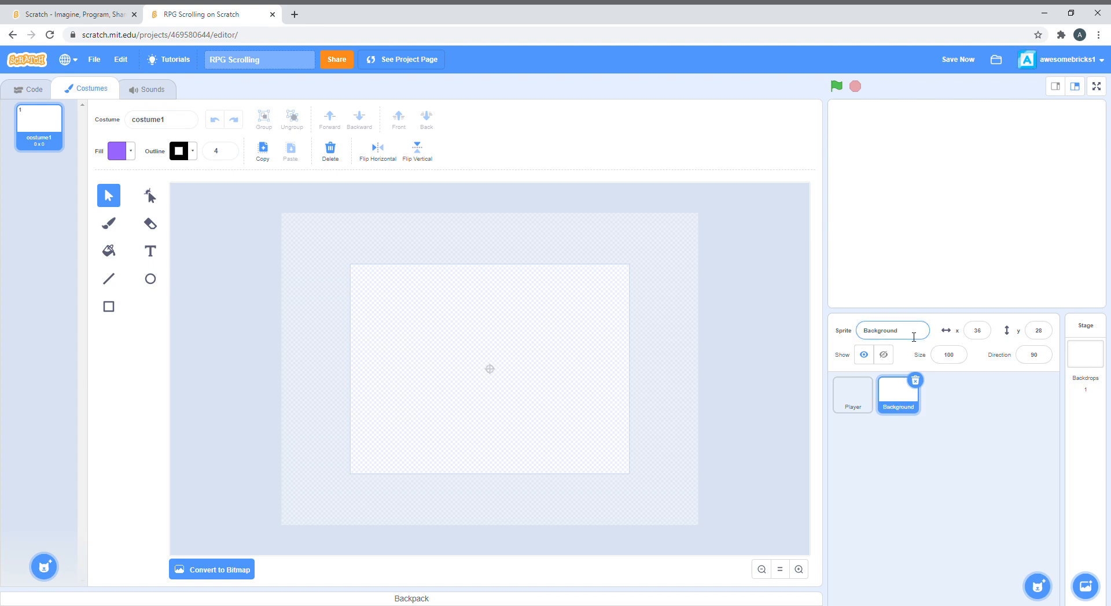
Step: Draw an orange-filled square at the centre of the Player costume canvas
{"action": "left_click", "coordinate": [853, 395]}
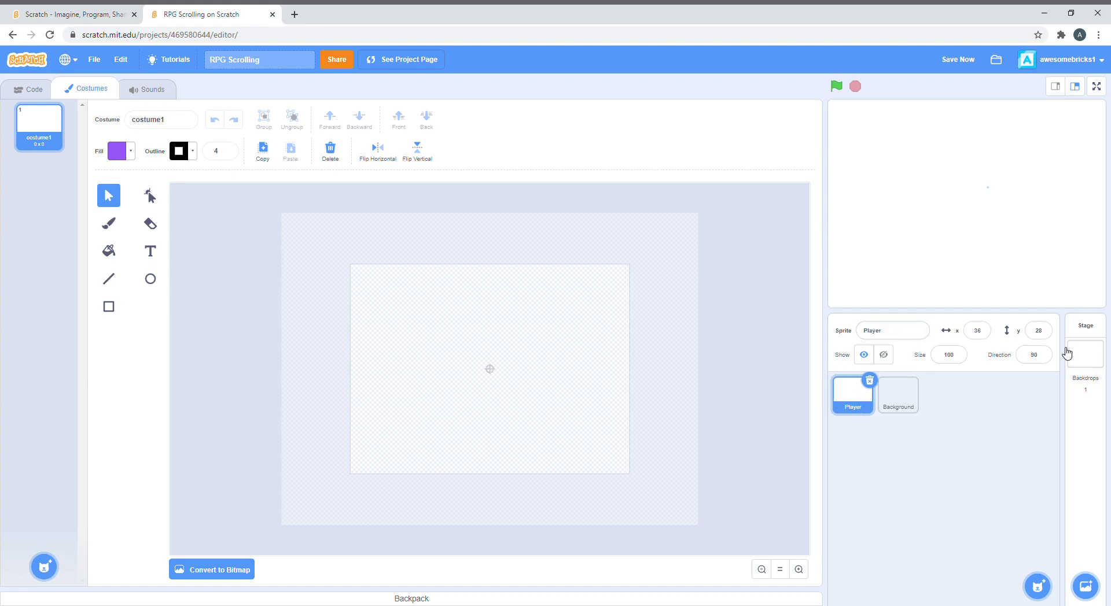
{"action": "left_click", "coordinate": [109, 307]}
{"action": "left_click", "coordinate": [117, 151]}
{"action": "left_click_drag", "start_coordinate": [127, 213], "coordinate": [91, 216]}
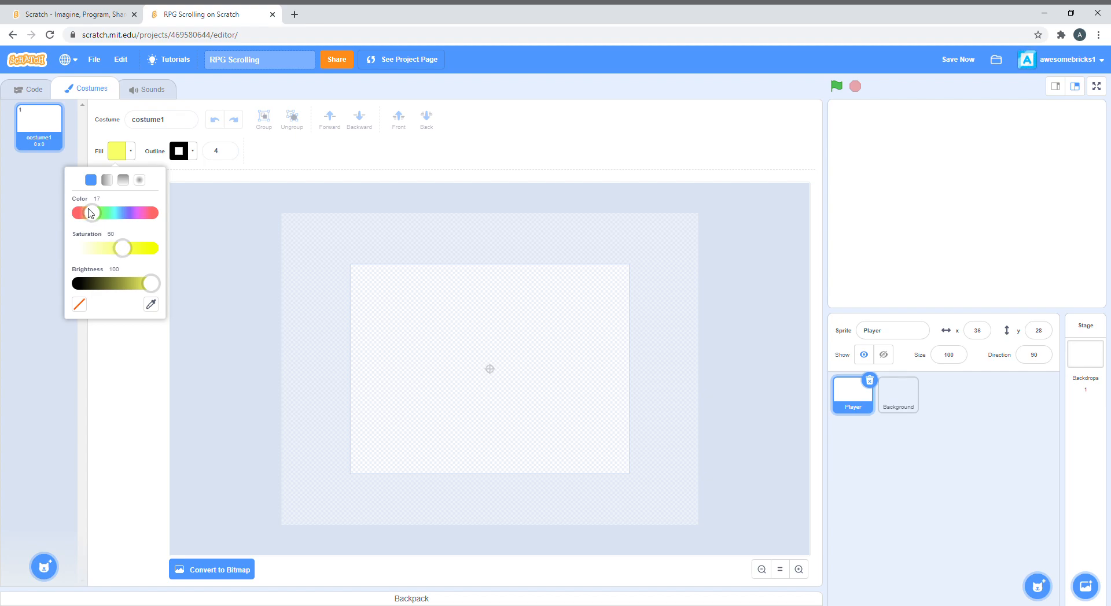
{"action": "left_click_drag", "start_coordinate": [90, 215], "coordinate": [85, 222]}
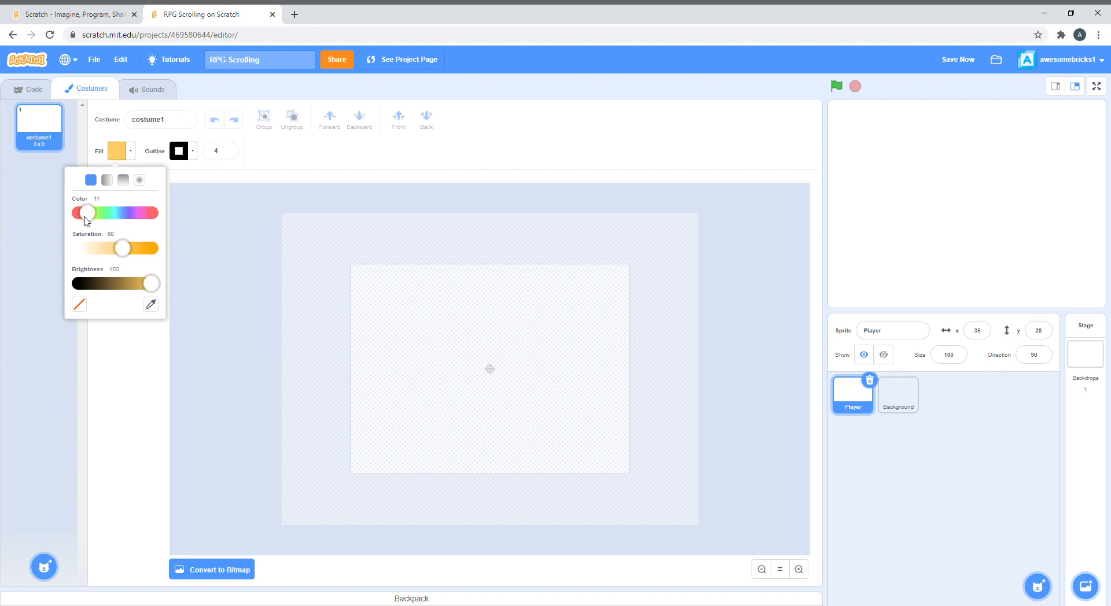
{"action": "left_click", "coordinate": [121, 369]}
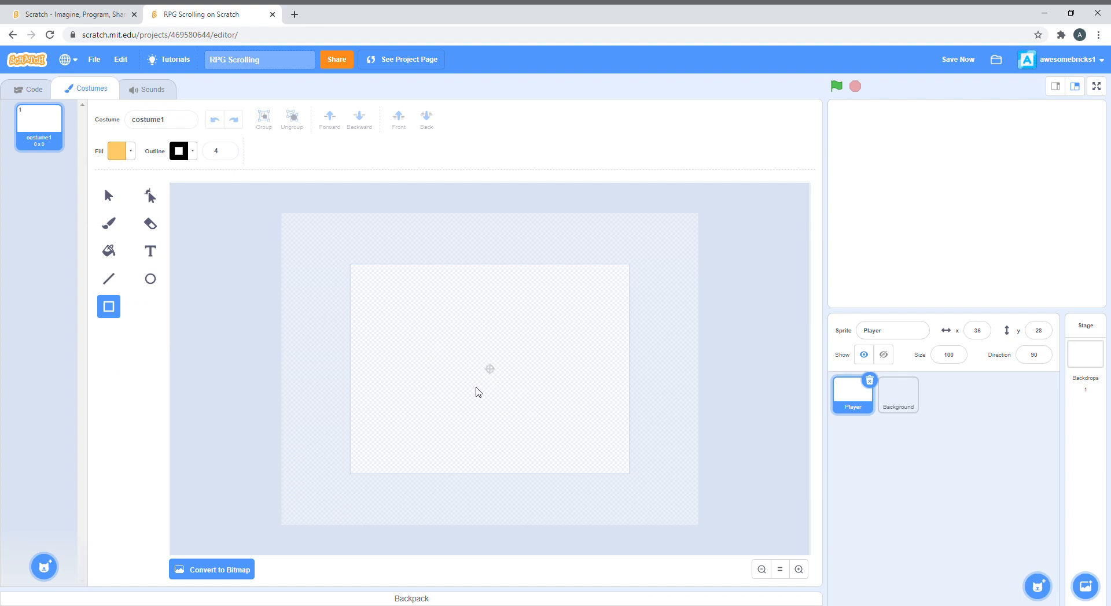
{"action": "left_click_drag", "start_coordinate": [467, 350], "coordinate": [507, 389]}
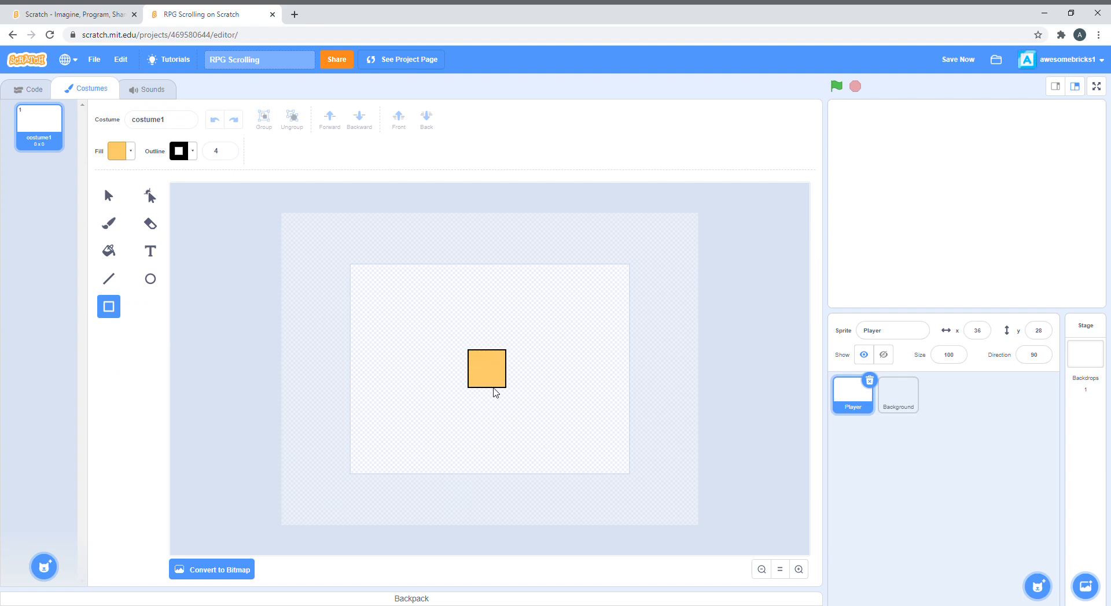
Step: Set the square's outline width to 0 and place the Player sprite at x 0, y 0
{"action": "double_click", "coordinate": [217, 151]}
{"action": "type", "text": "0"}
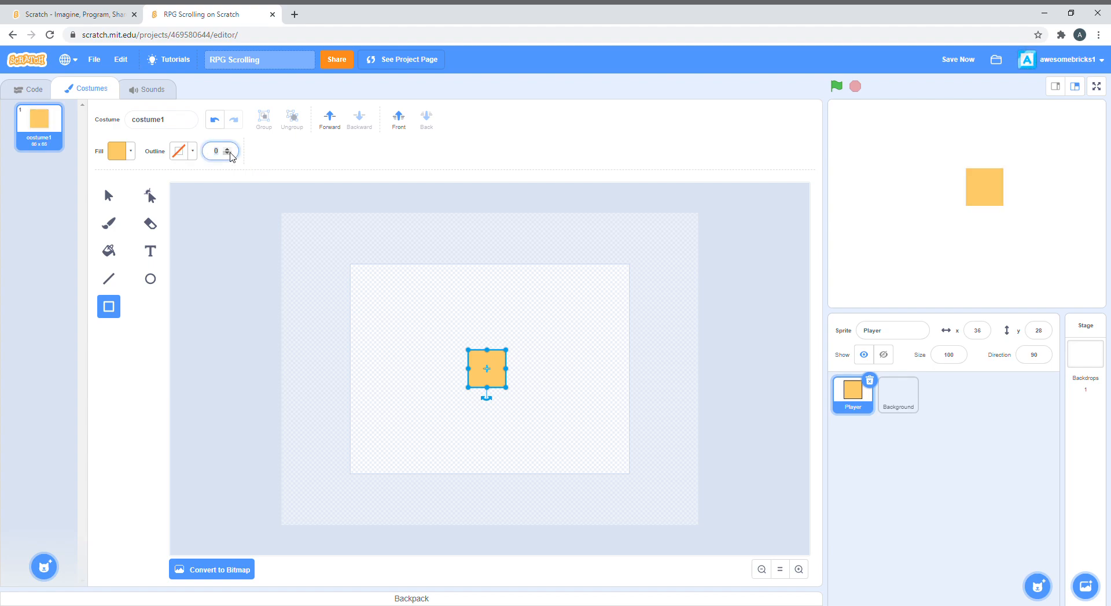
{"action": "left_click", "coordinate": [491, 372]}
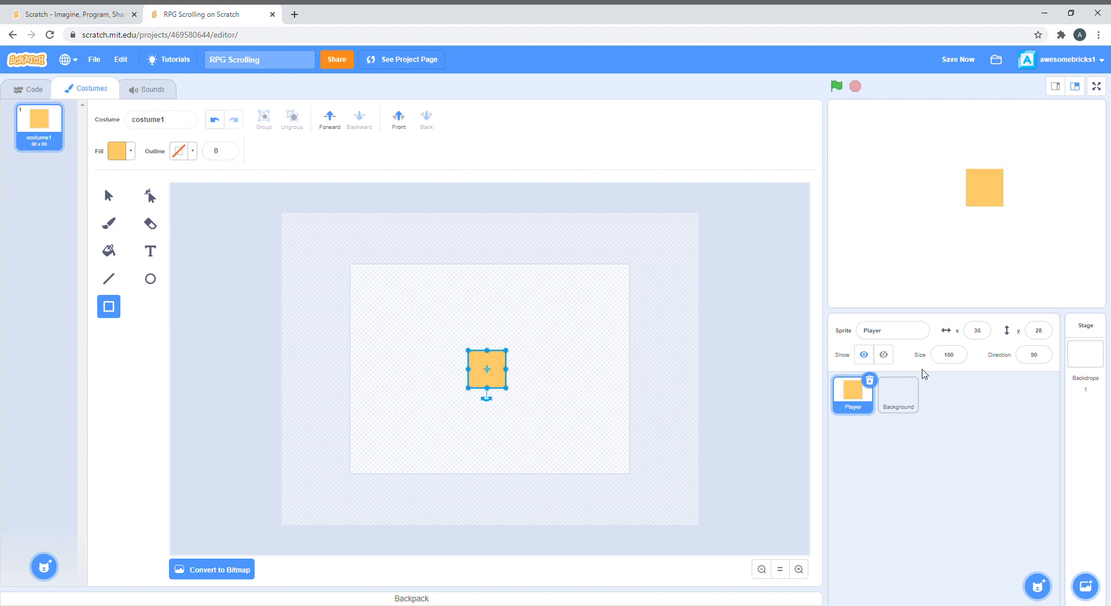
{"action": "double_click", "coordinate": [977, 330]}
{"action": "key", "text": "Tab"}
{"action": "type", "text": "0"}
{"action": "left_click", "coordinate": [1017, 409]}
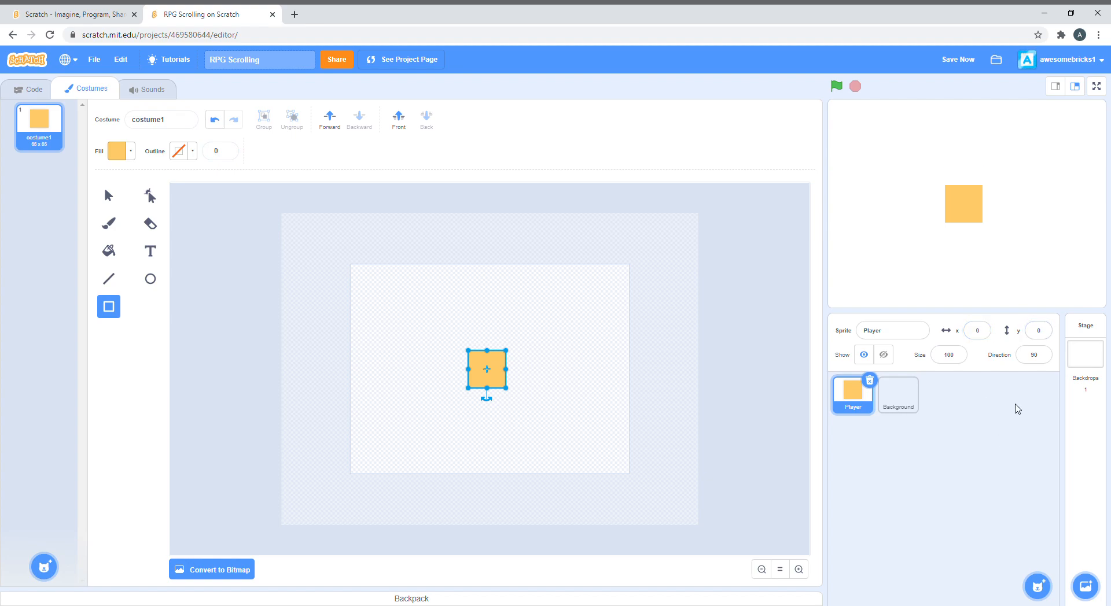
{"action": "left_click", "coordinate": [647, 316]}
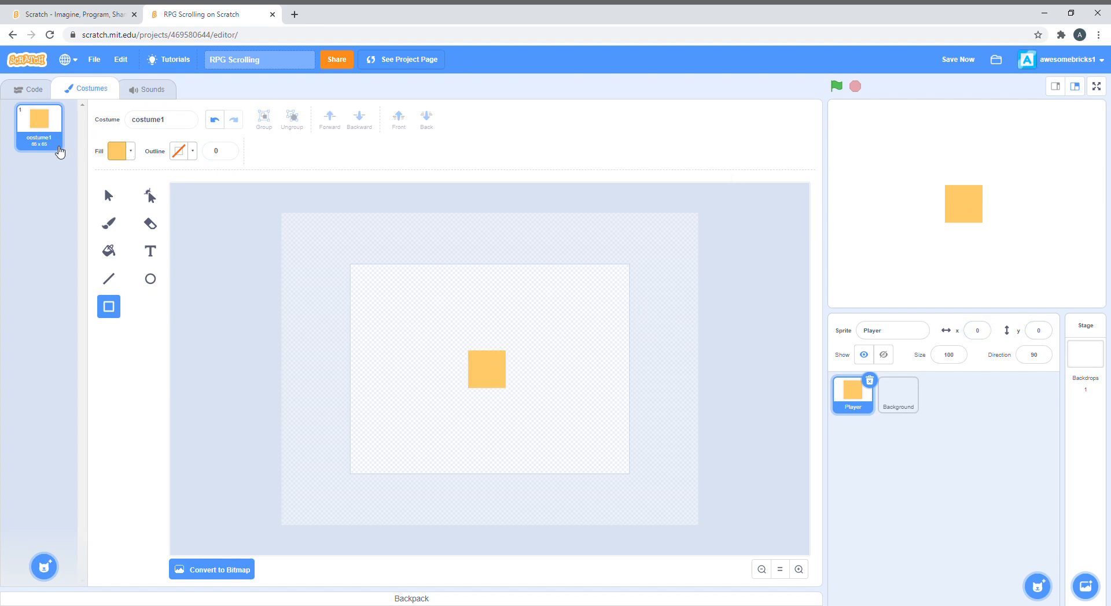
Step: Select the Background costume and set its fill colour to red
{"action": "left_click", "coordinate": [26, 89]}
{"action": "left_click", "coordinate": [898, 395]}
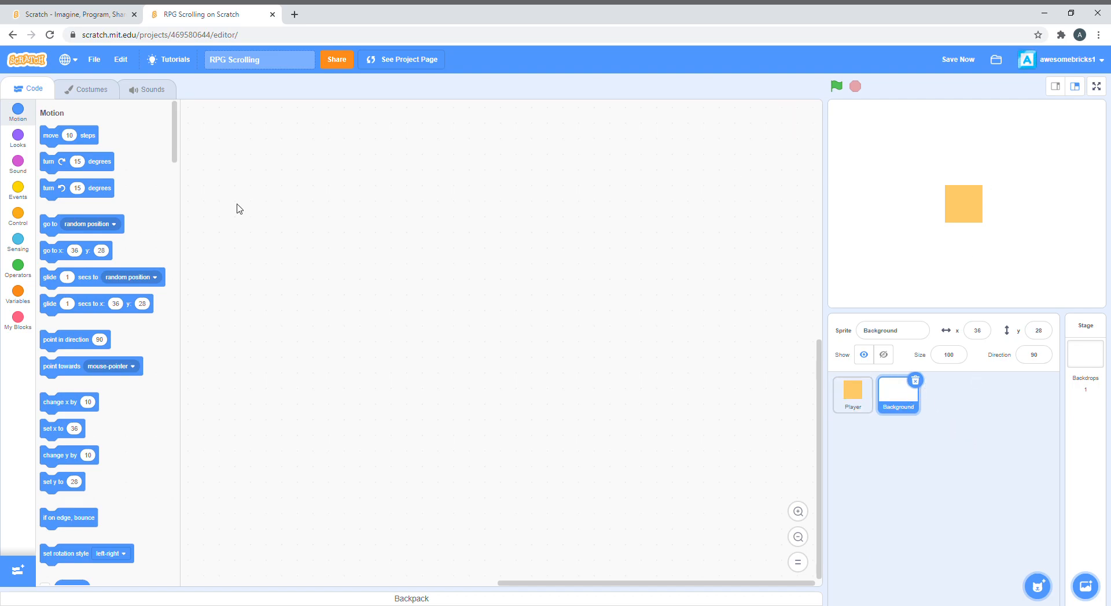
{"action": "left_click", "coordinate": [91, 89]}
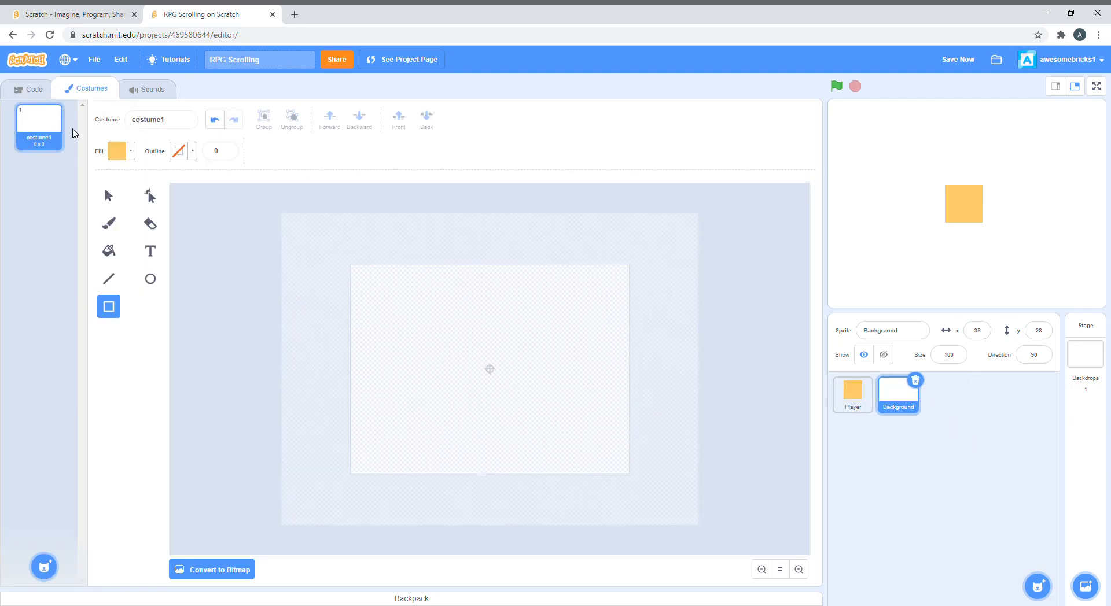
{"action": "left_click", "coordinate": [131, 151]}
{"action": "left_click_drag", "start_coordinate": [84, 214], "coordinate": [151, 213]}
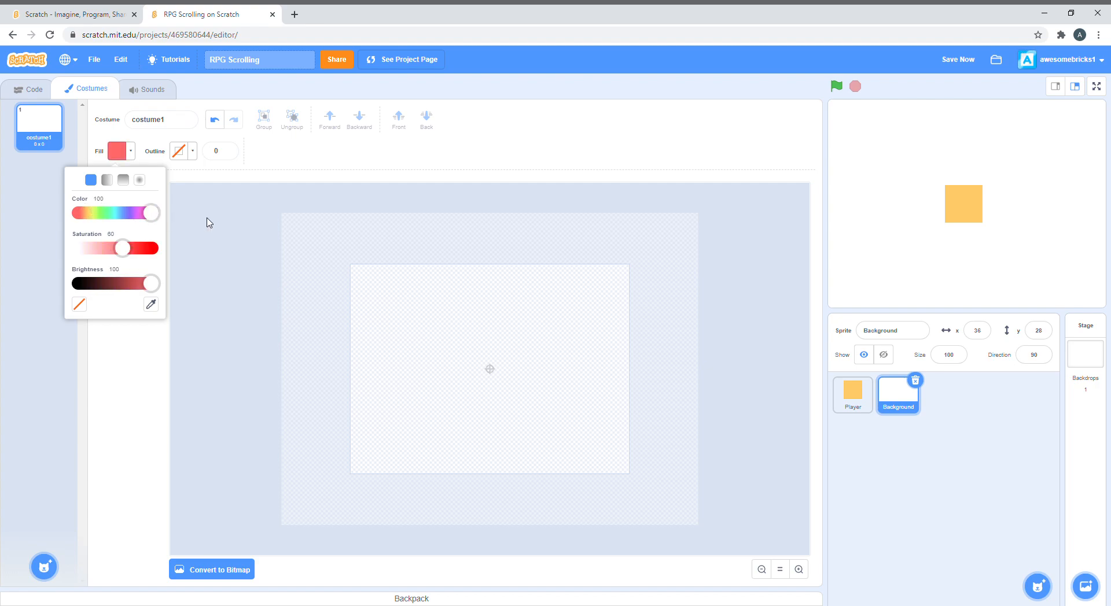
{"action": "left_click", "coordinate": [192, 339]}
Step: Convert to bitmap, bucket-fill the whole canvas red, and set Background to x 0, y 0
{"action": "left_click", "coordinate": [211, 569]}
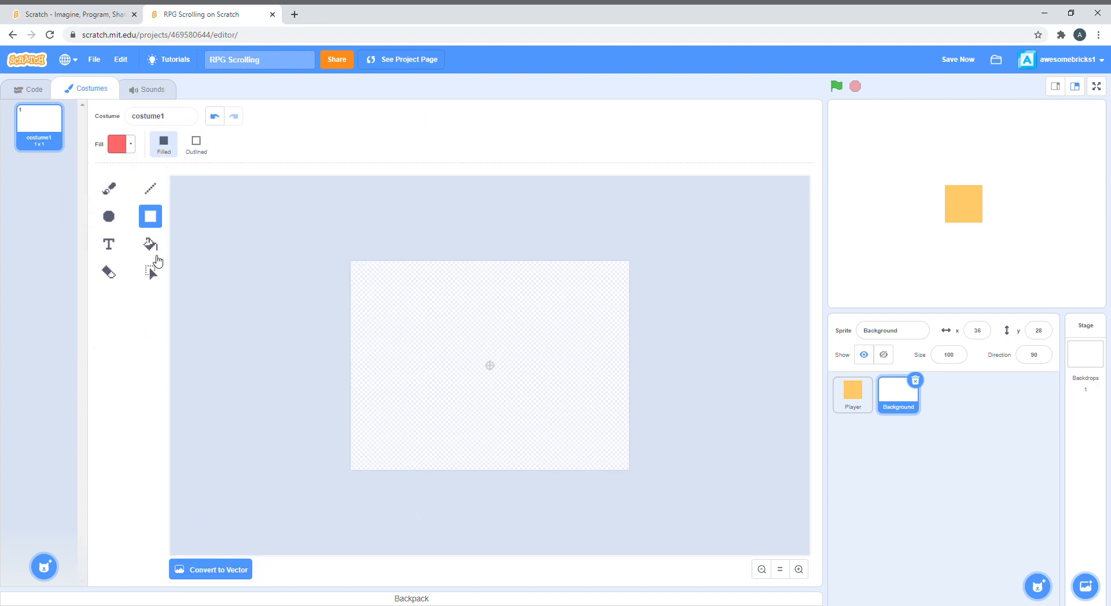
{"action": "left_click", "coordinate": [151, 246]}
{"action": "left_click", "coordinate": [517, 368]}
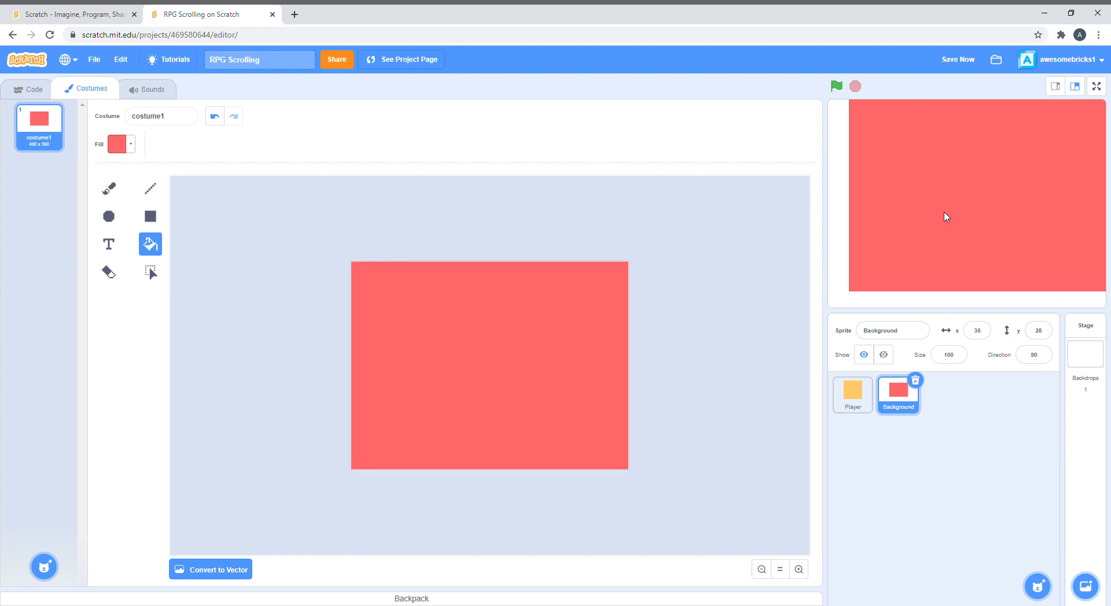
{"action": "left_click", "coordinate": [977, 330]}
{"action": "key", "text": "Tab"}
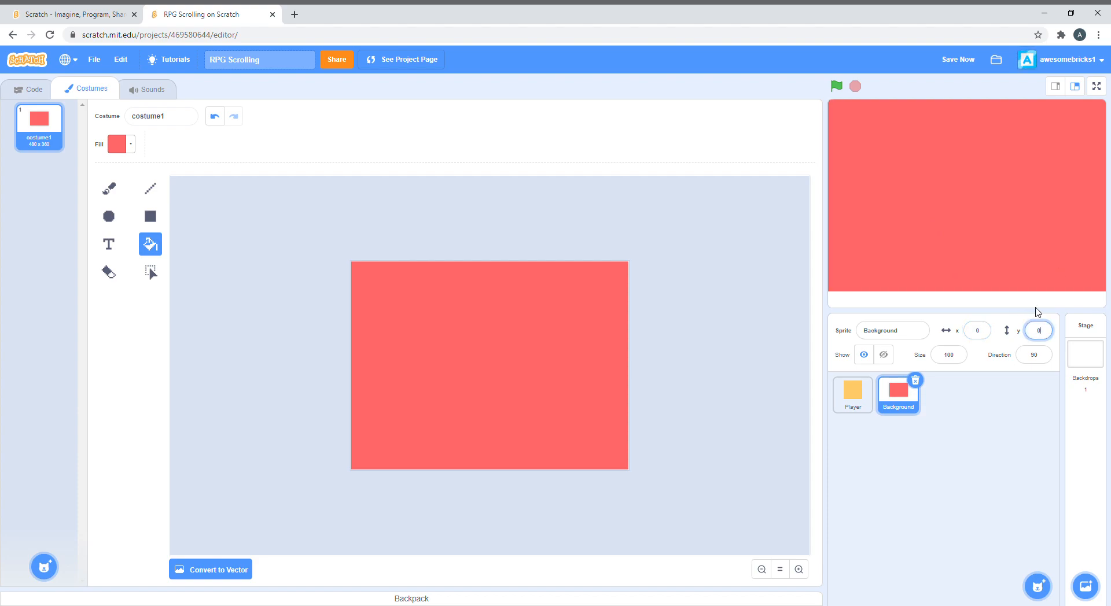
{"action": "type", "text": "0"}
{"action": "key", "text": "Return"}
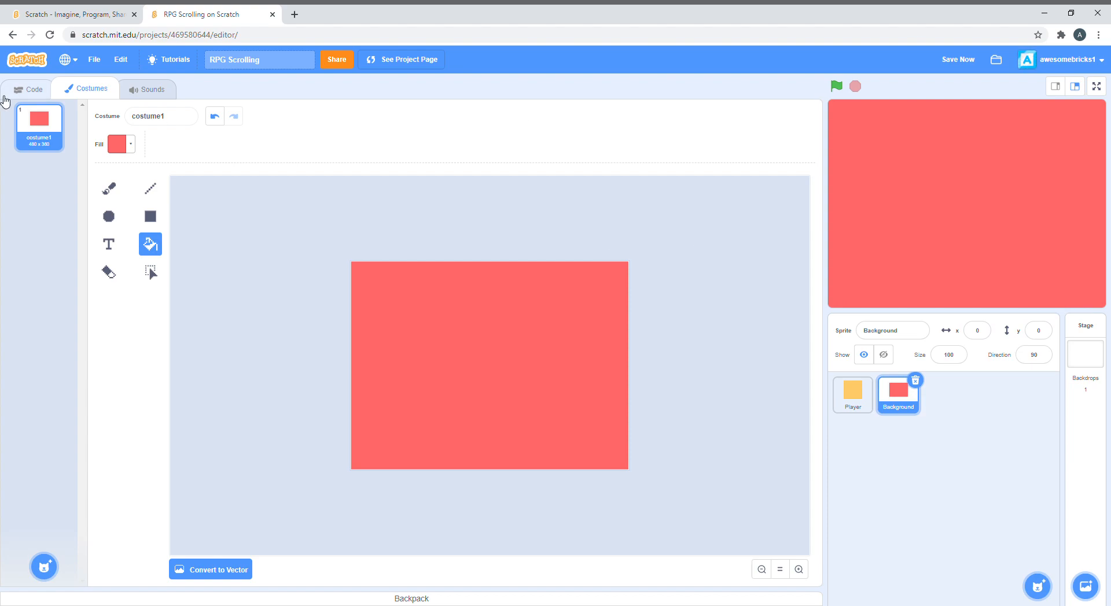
Step: Build Player's green-flag script: switch costume to costume1, show, go to front layer
{"action": "left_click", "coordinate": [31, 90]}
{"action": "left_click", "coordinate": [852, 394]}
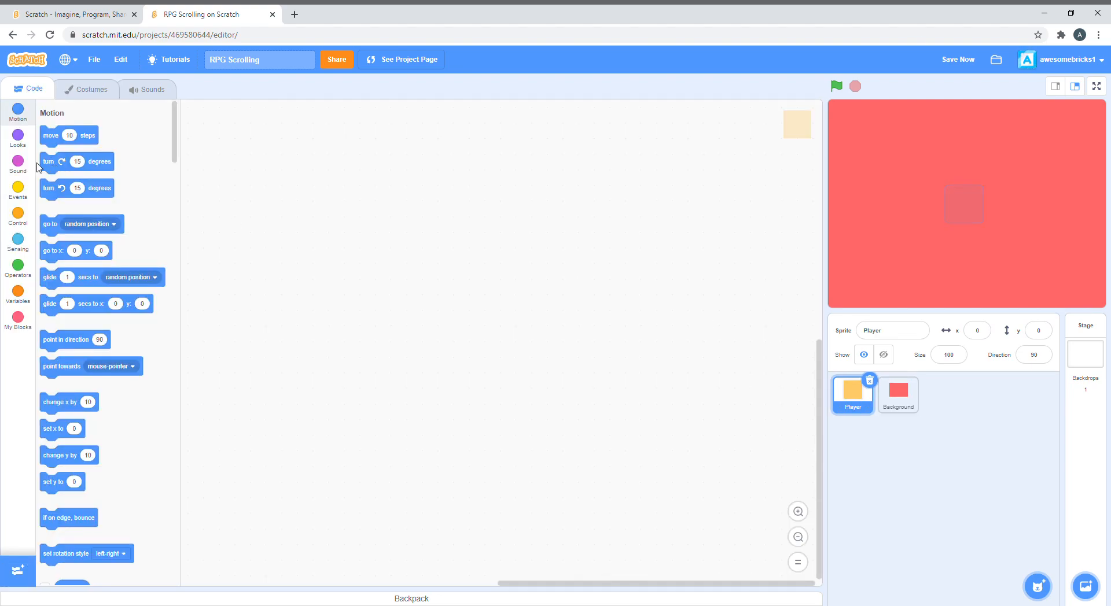
{"action": "left_click", "coordinate": [17, 191]}
{"action": "left_click_drag", "start_coordinate": [69, 252], "coordinate": [290, 208]}
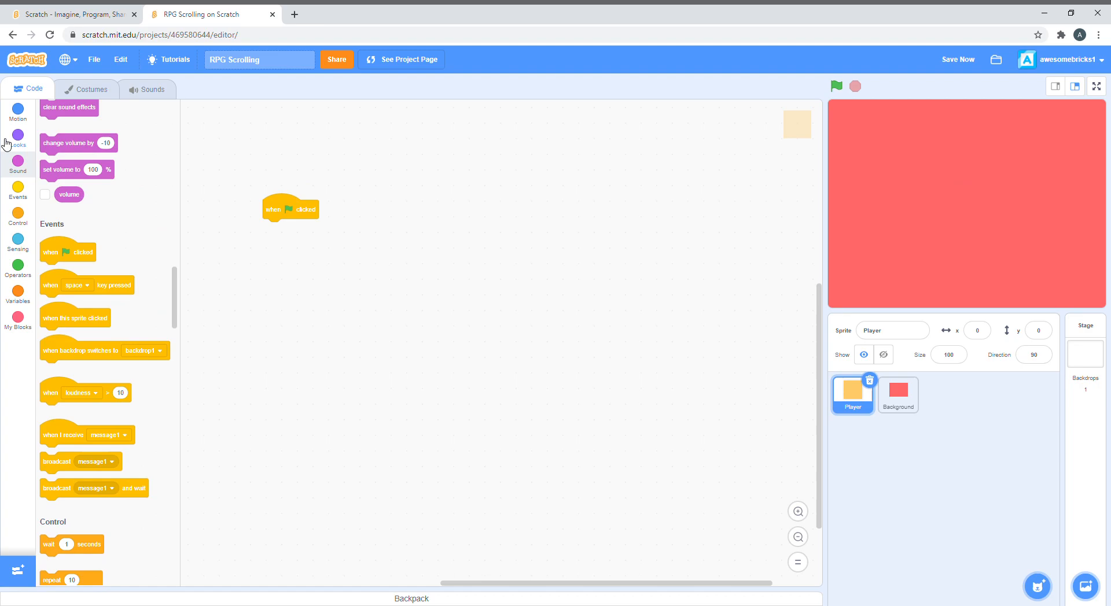
{"action": "left_click", "coordinate": [17, 139]}
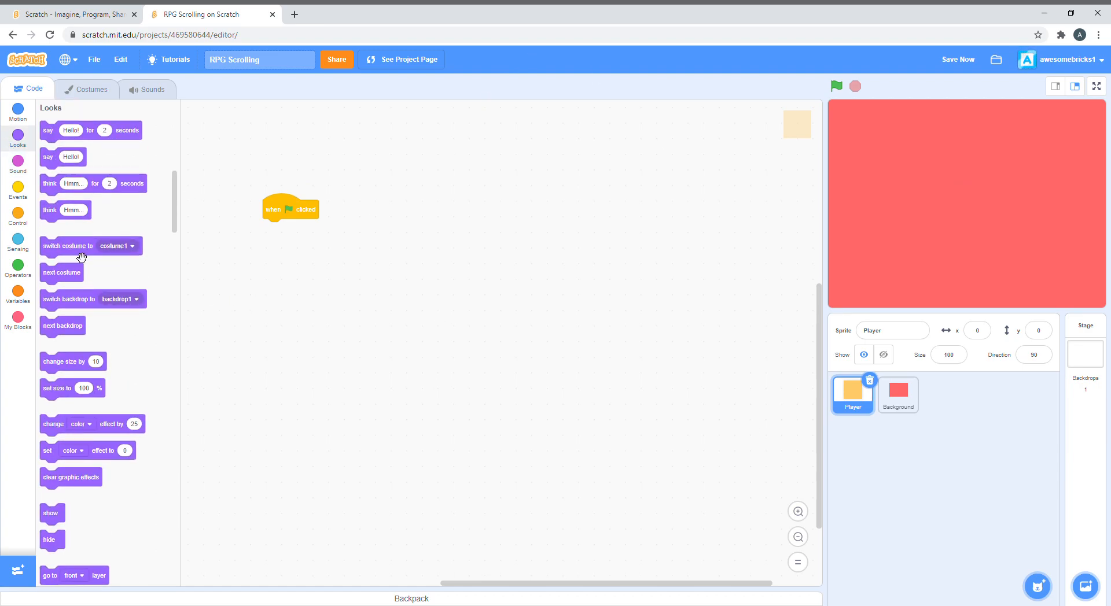
{"action": "left_click_drag", "start_coordinate": [67, 246], "coordinate": [290, 227]}
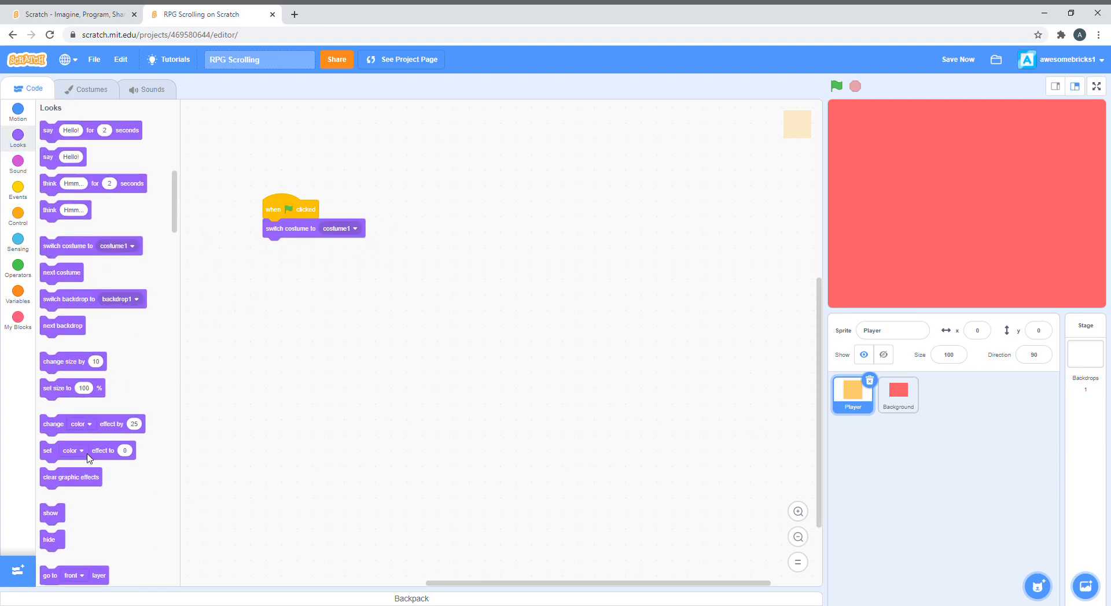
{"action": "left_click_drag", "start_coordinate": [51, 513], "coordinate": [297, 243]}
{"action": "scroll", "coordinate": [86, 348], "scroll_direction": "down", "scroll_amount": 4}
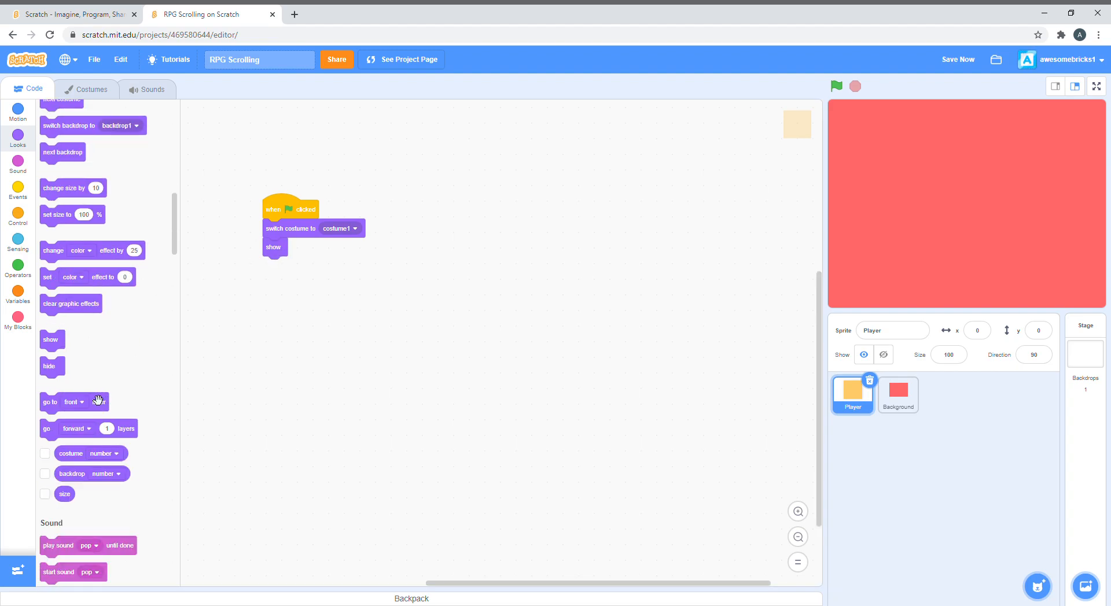
{"action": "left_click_drag", "start_coordinate": [61, 401], "coordinate": [286, 265]}
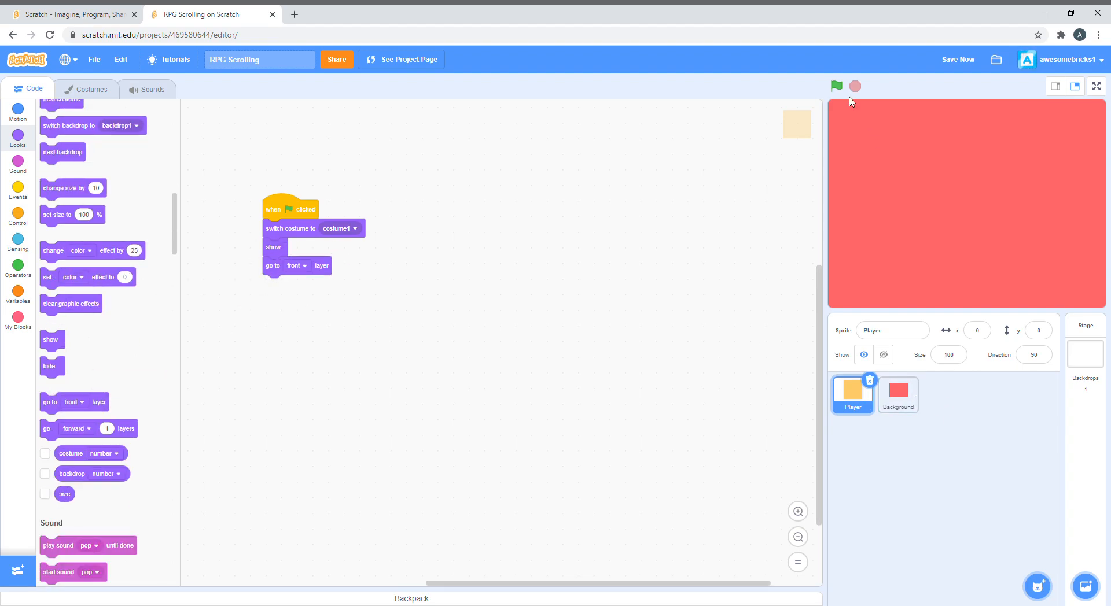
Step: Run the project to check the orange square shows above the red, then select Background
{"action": "left_click", "coordinate": [836, 85]}
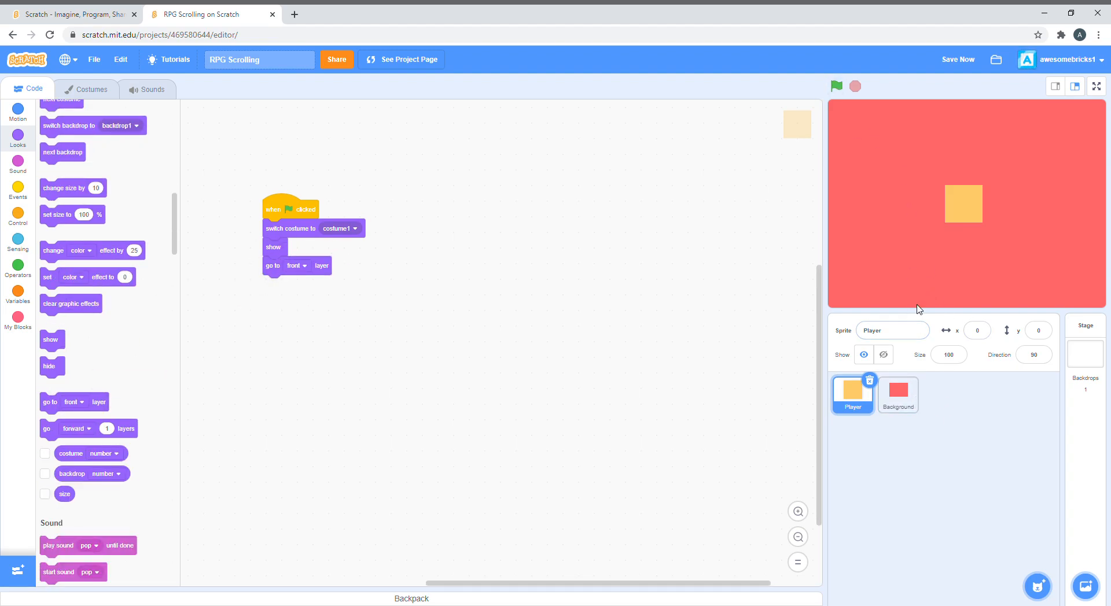
{"action": "left_click", "coordinate": [898, 393]}
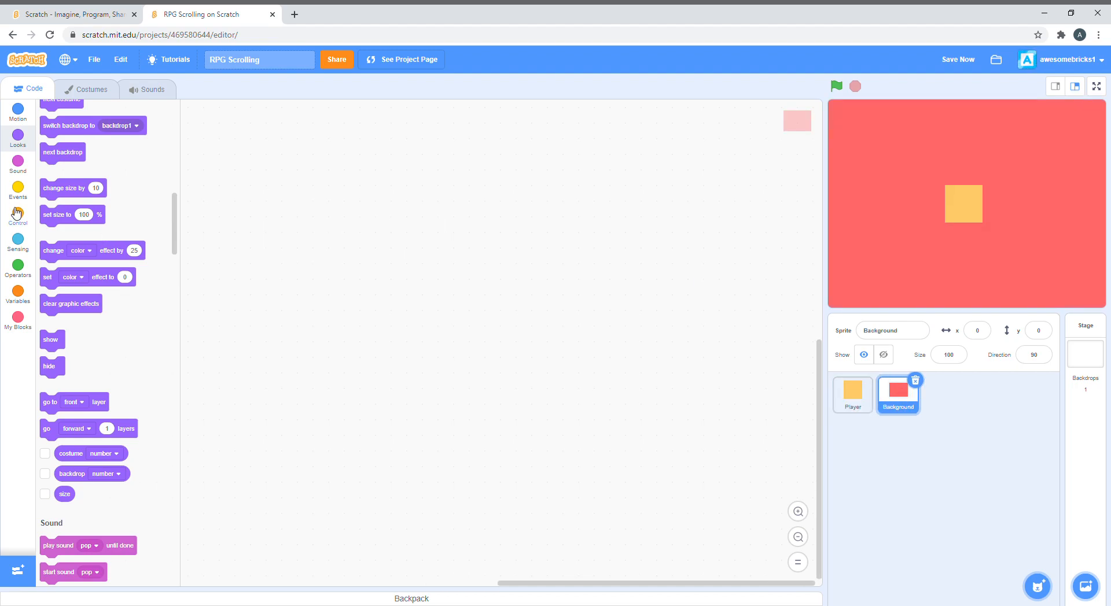
Step: Delete the default 'my variable' from the Variables palette
{"action": "left_click", "coordinate": [17, 188]}
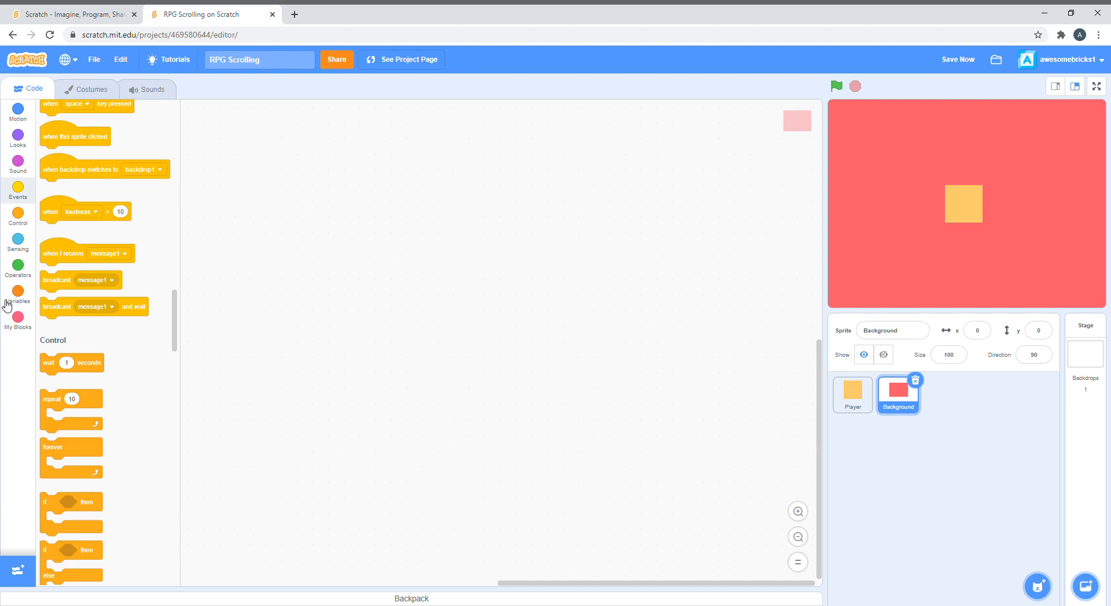
{"action": "left_click", "coordinate": [31, 289]}
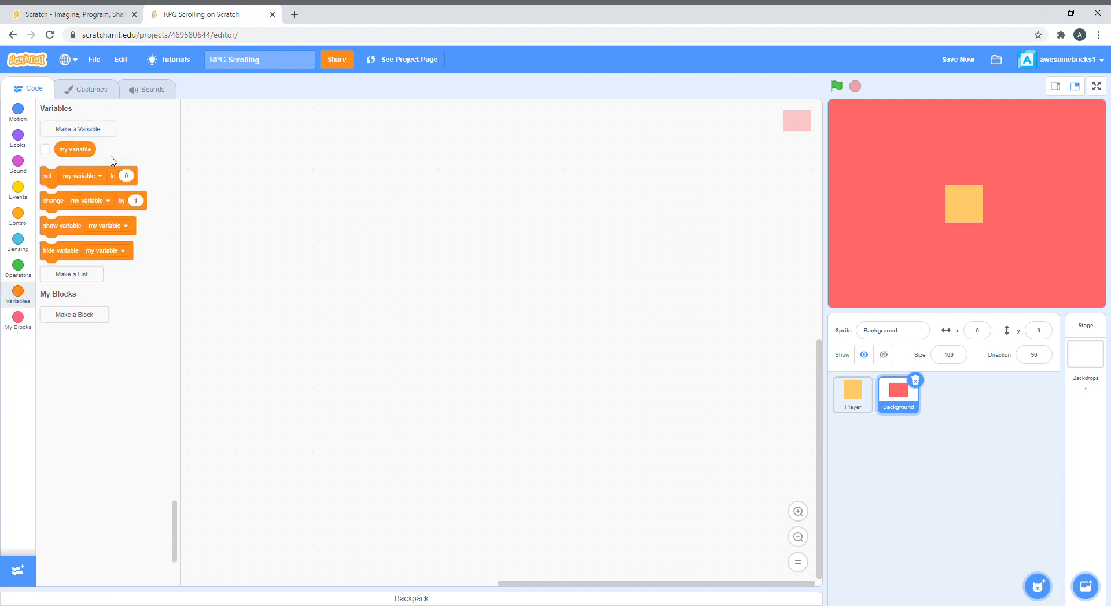
{"action": "right_click", "coordinate": [90, 150]}
{"action": "left_click", "coordinate": [153, 175]}
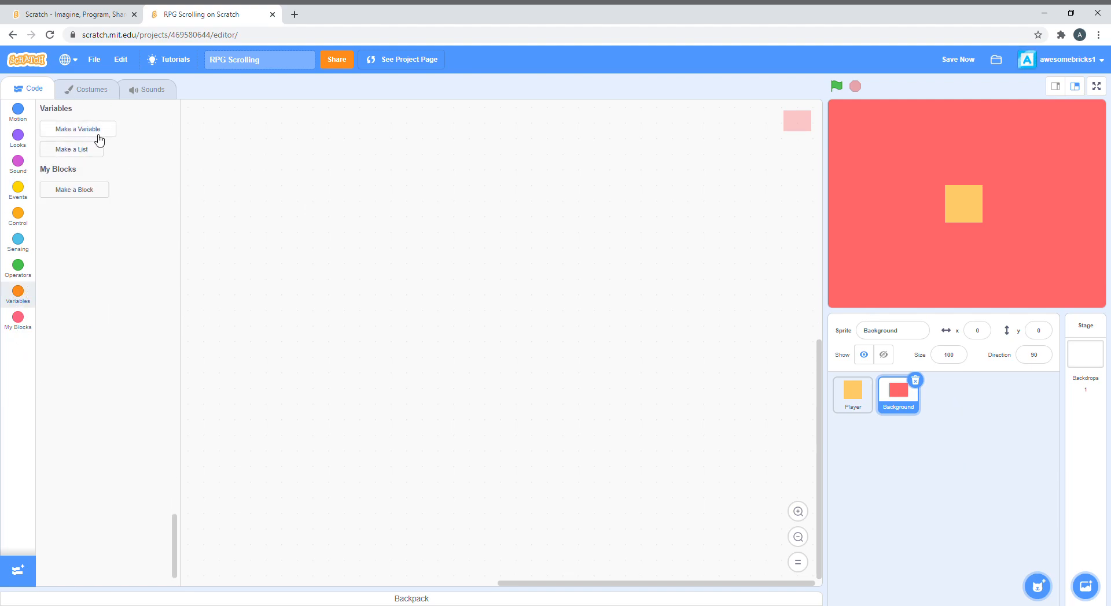
Step: Create two variables for all sprites named Scroll X and Scroll Y
{"action": "left_click", "coordinate": [78, 129]}
{"action": "type", "text": "Scroll X"}
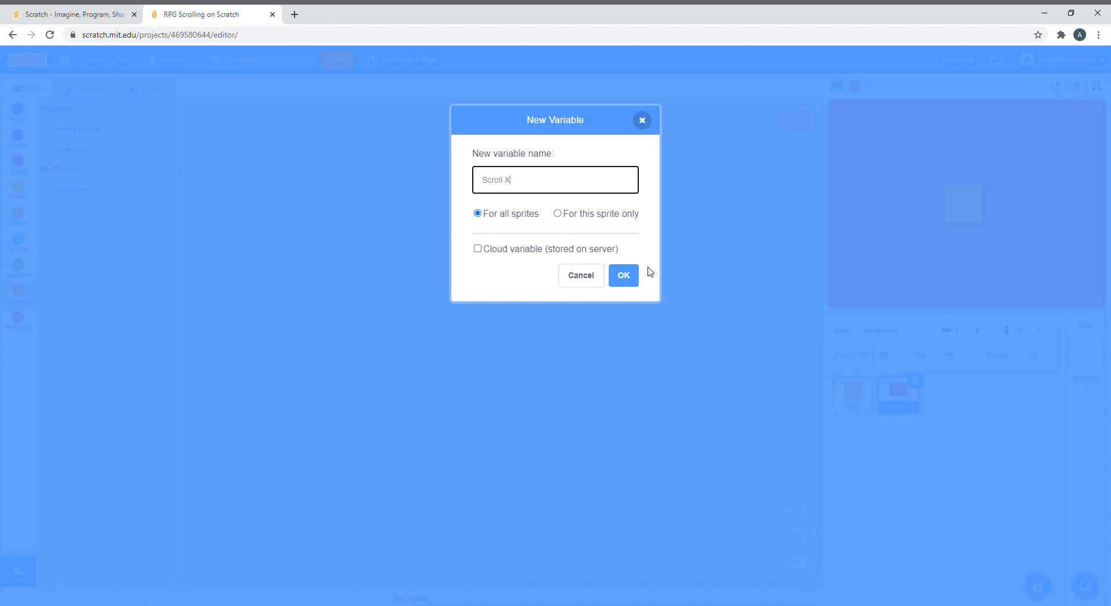
{"action": "left_click", "coordinate": [639, 274]}
{"action": "left_click", "coordinate": [87, 130]}
{"action": "key", "text": "Return"}
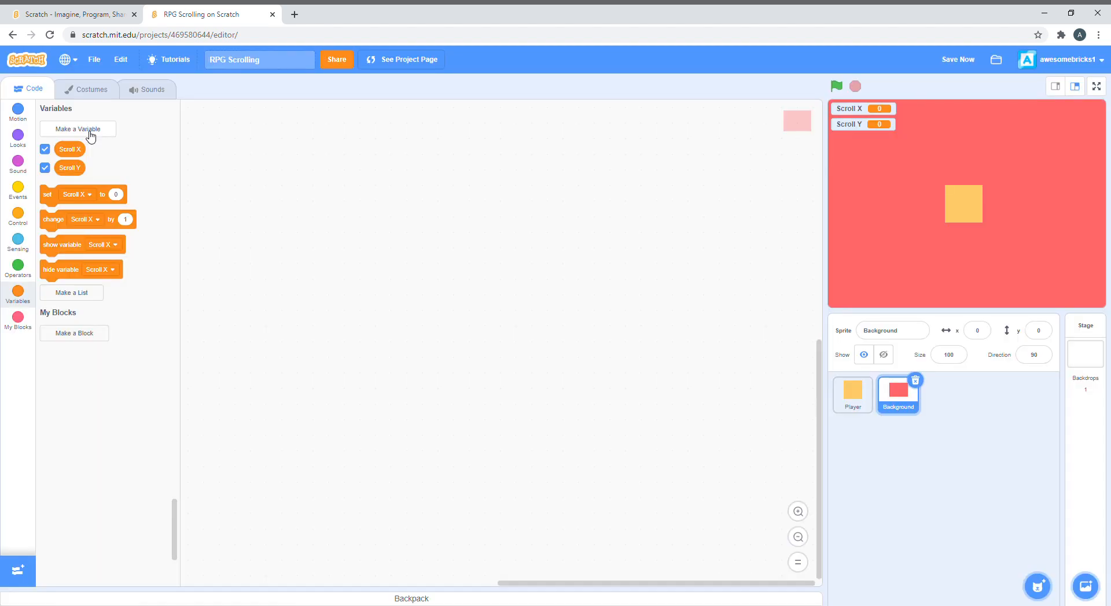
Step: Give Background a green-flag forever loop containing set x and set y blocks
{"action": "left_click", "coordinate": [33, 199]}
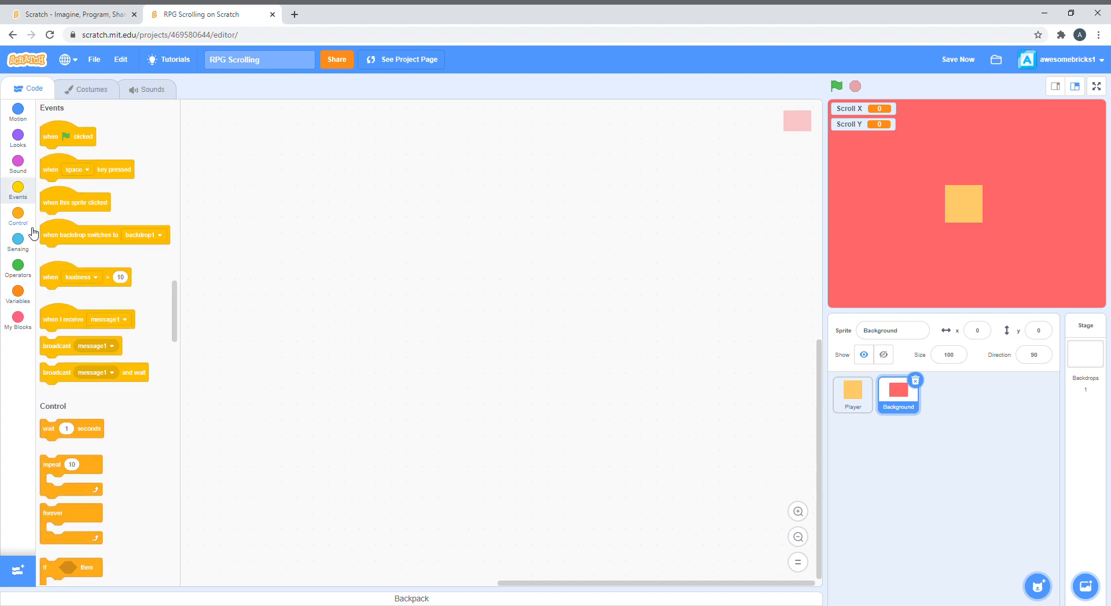
{"action": "left_click_drag", "start_coordinate": [77, 139], "coordinate": [293, 242]}
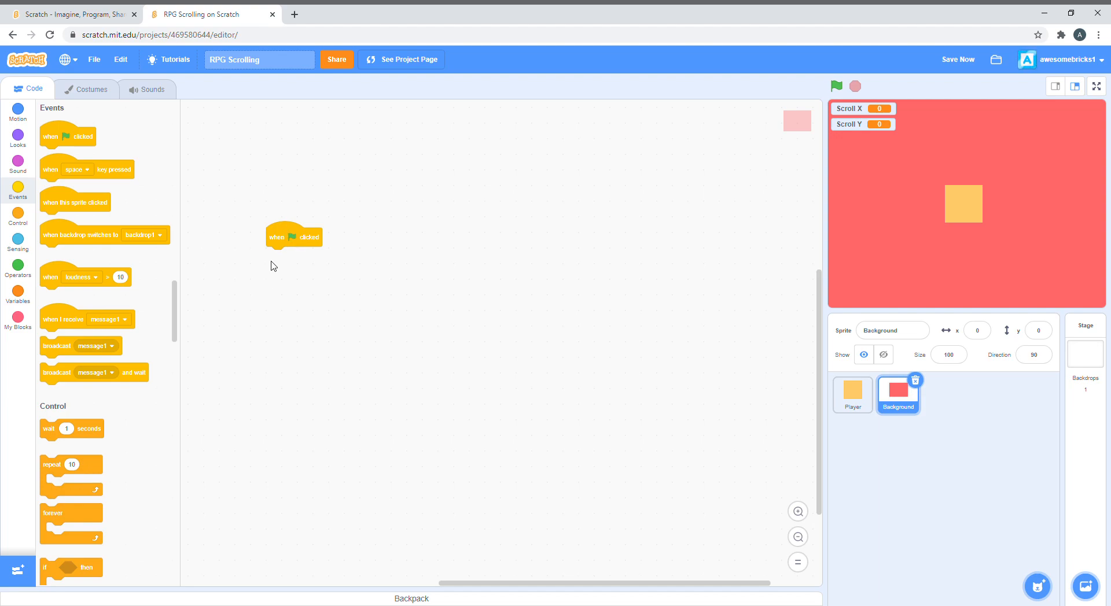
{"action": "left_click", "coordinate": [18, 215]}
{"action": "left_click_drag", "start_coordinate": [70, 219], "coordinate": [295, 260]}
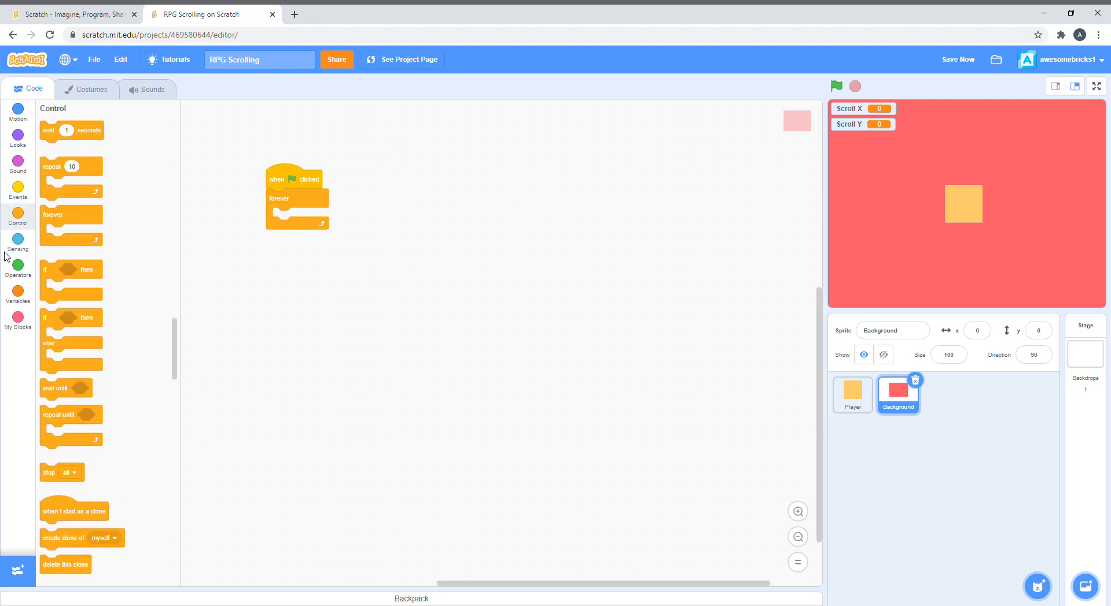
{"action": "left_click", "coordinate": [17, 294]}
{"action": "left_click", "coordinate": [18, 111]}
{"action": "scroll", "coordinate": [117, 299], "scroll_direction": "down", "scroll_amount": 1}
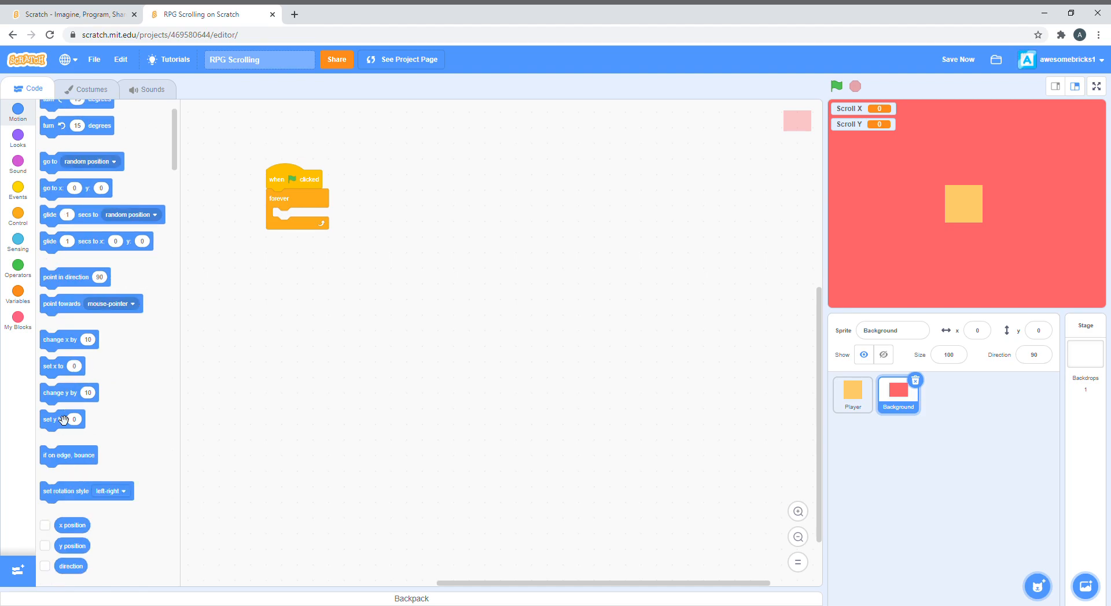
{"action": "mouse_move", "coordinate": [54, 366]}
{"action": "left_mouse_down"}
{"action": "mouse_move", "coordinate": [208, 274]}
{"action": "mouse_move", "coordinate": [291, 201]}
{"action": "left_mouse_up"}
{"action": "left_click_drag", "start_coordinate": [54, 420], "coordinate": [287, 221]}
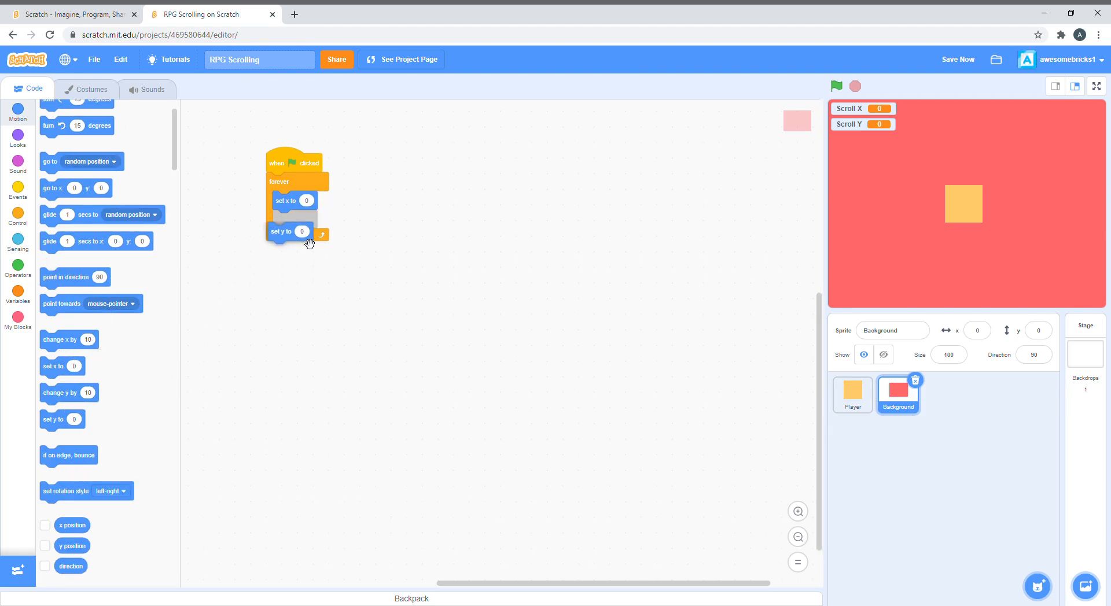
Step: Plug Scroll X and Scroll Y into the set x and set y values and run to test
{"action": "left_click", "coordinate": [18, 294]}
{"action": "left_click_drag", "start_coordinate": [68, 151], "coordinate": [308, 202]}
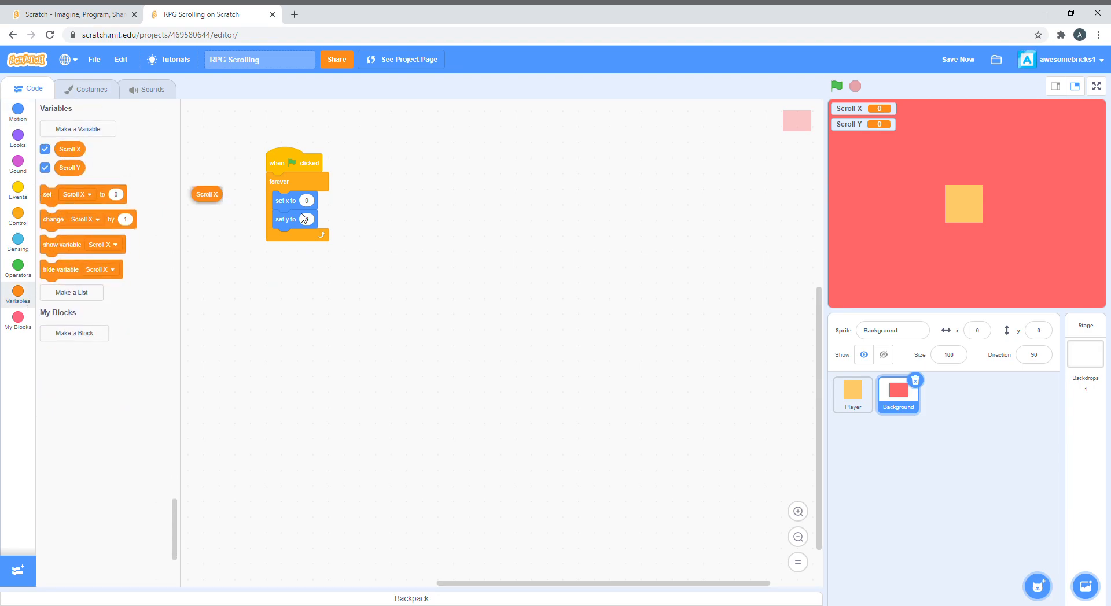
{"action": "left_click_drag", "start_coordinate": [68, 168], "coordinate": [307, 293]}
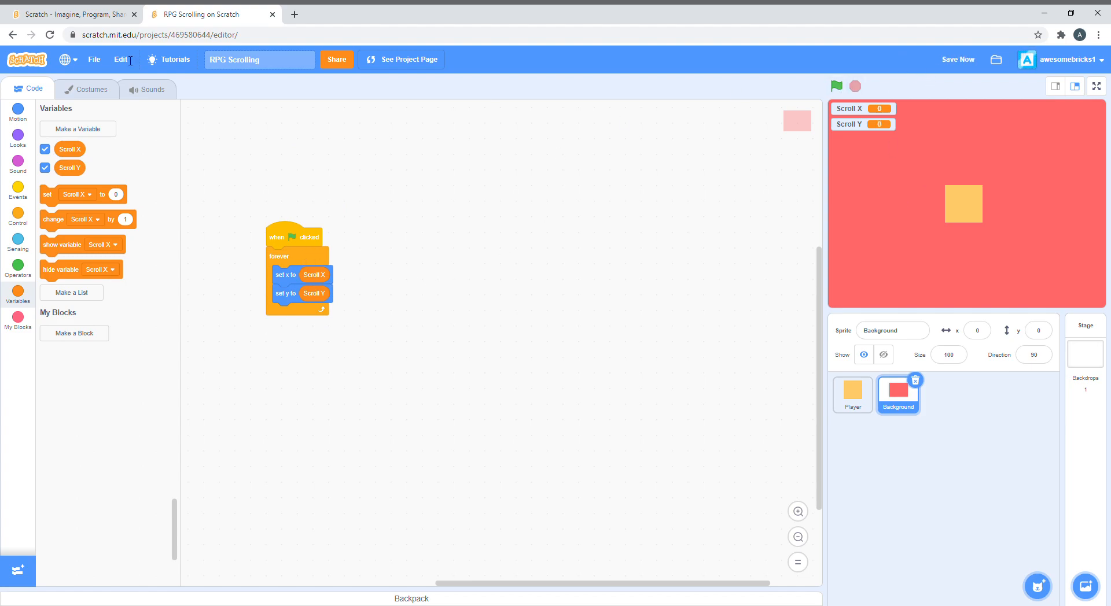
{"action": "left_click", "coordinate": [835, 86]}
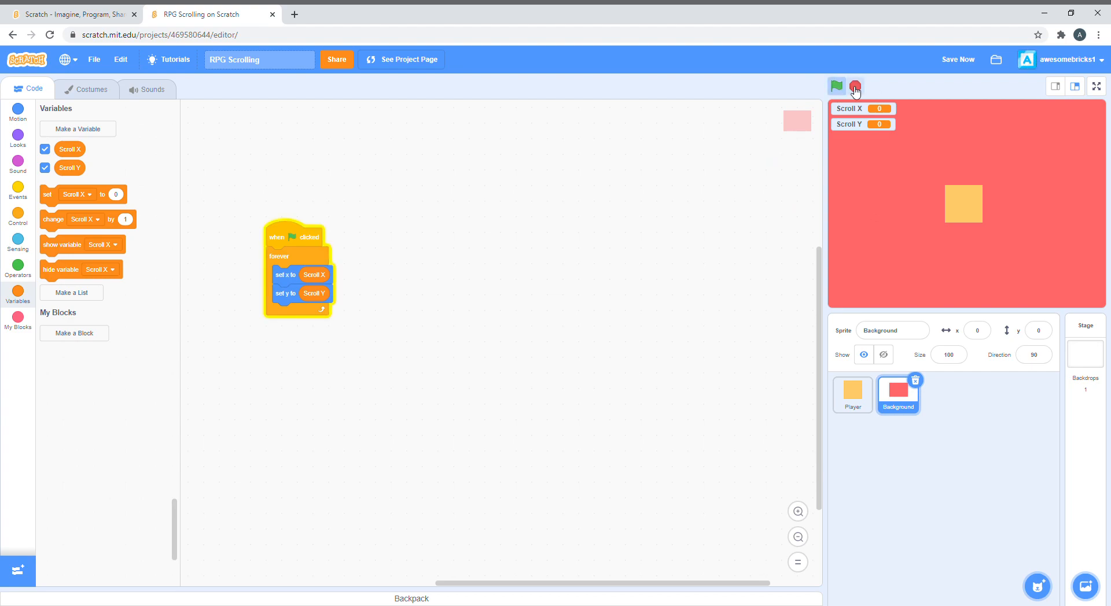
Step: Start a second green-flag script with a forever loop holding one if-then block
{"action": "left_click", "coordinate": [17, 218]}
{"action": "scroll", "coordinate": [87, 187], "scroll_direction": "up", "scroll_amount": 5}
{"action": "left_click_drag", "start_coordinate": [69, 244], "coordinate": [470, 253]}
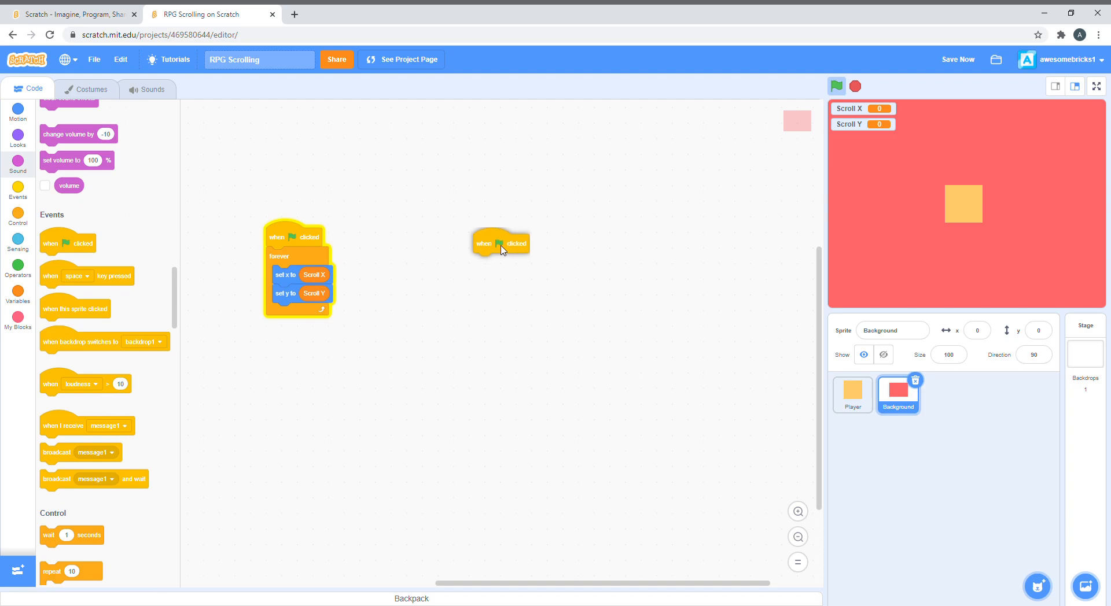
{"action": "left_click", "coordinate": [18, 214]}
{"action": "left_click_drag", "start_coordinate": [69, 222], "coordinate": [474, 274]}
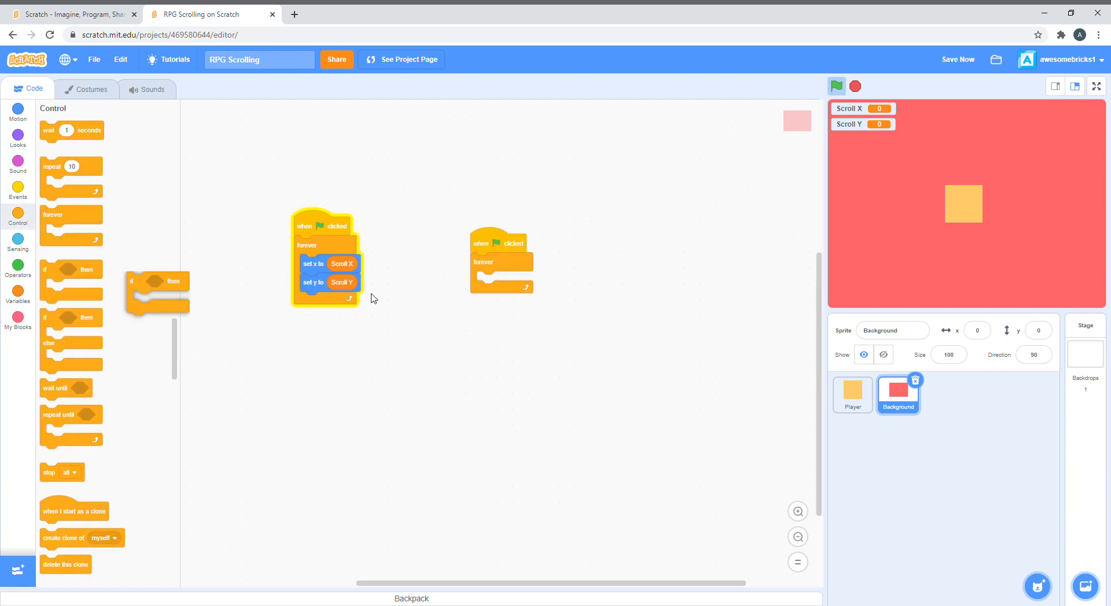
{"action": "left_click_drag", "start_coordinate": [70, 269], "coordinate": [512, 286]}
Step: Duplicate the if-then three times and stack all four inside the forever loop
{"action": "right_click", "coordinate": [526, 283]}
{"action": "left_click", "coordinate": [540, 287]}
{"action": "left_click", "coordinate": [501, 352]}
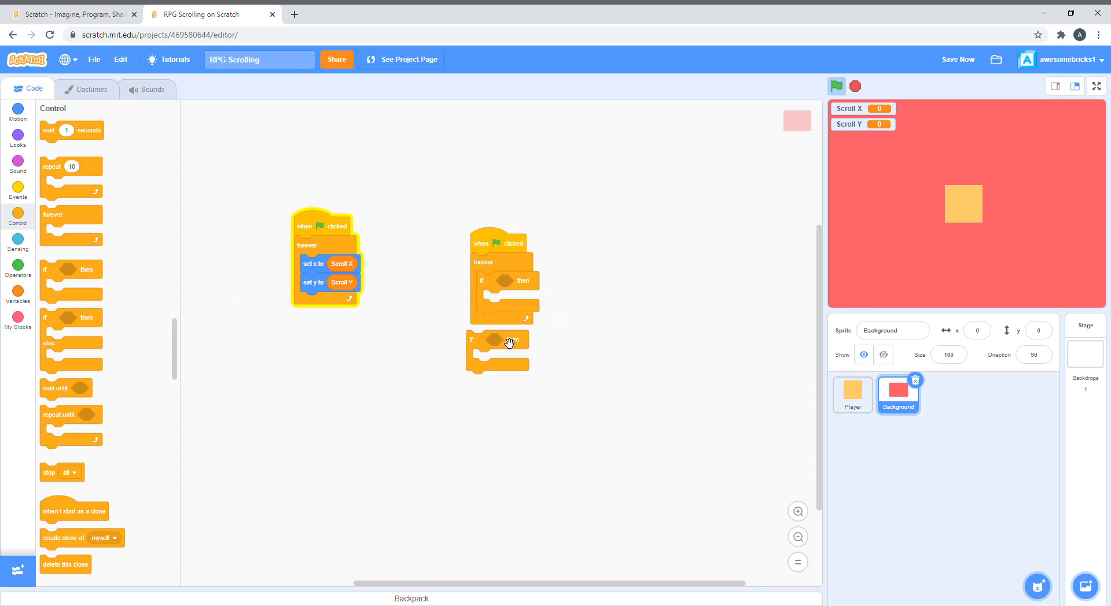
{"action": "right_click", "coordinate": [506, 346]}
{"action": "left_click", "coordinate": [524, 348]}
{"action": "left_click", "coordinate": [499, 382]}
{"action": "right_click", "coordinate": [503, 391]}
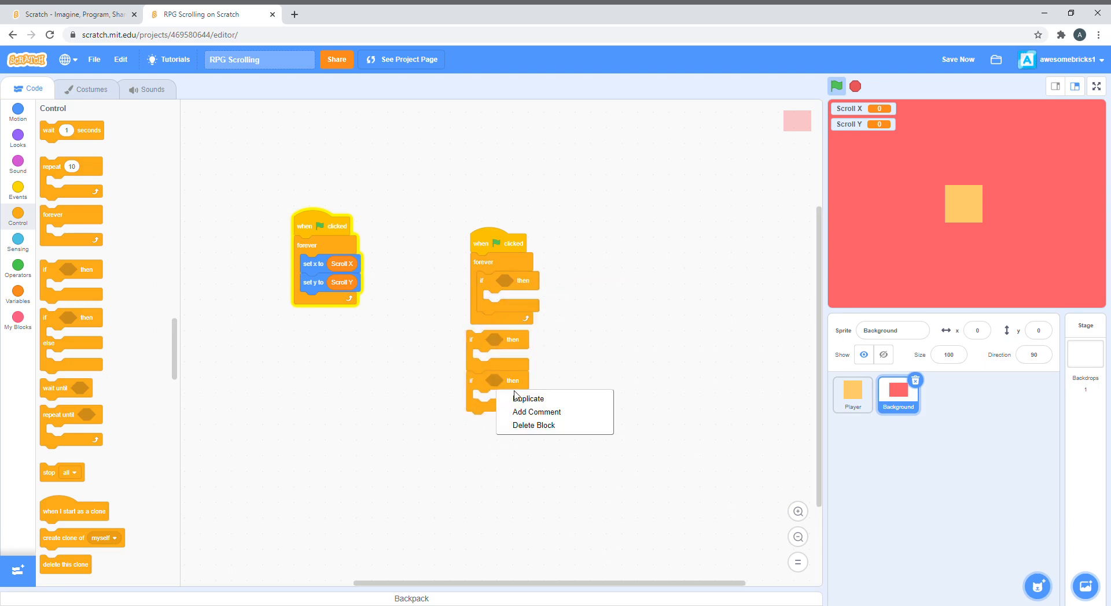
{"action": "left_click", "coordinate": [520, 402]}
{"action": "left_click", "coordinate": [490, 443]}
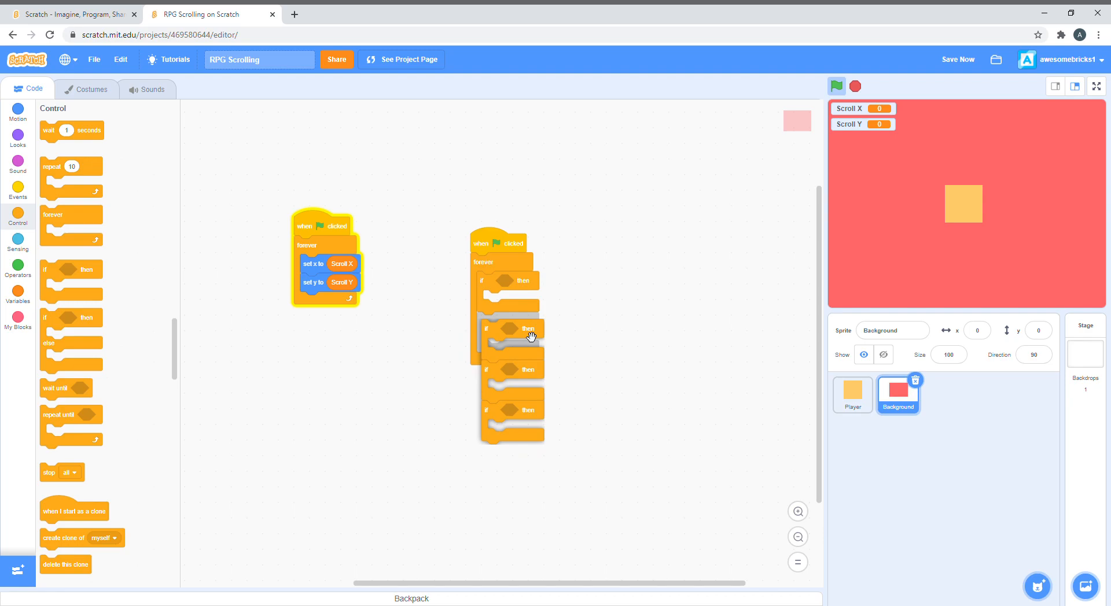
{"action": "left_click_drag", "start_coordinate": [486, 341], "coordinate": [493, 312]}
Step: Make key-pressed? conditions checking up arrow and down arrow
{"action": "left_click", "coordinate": [19, 240]}
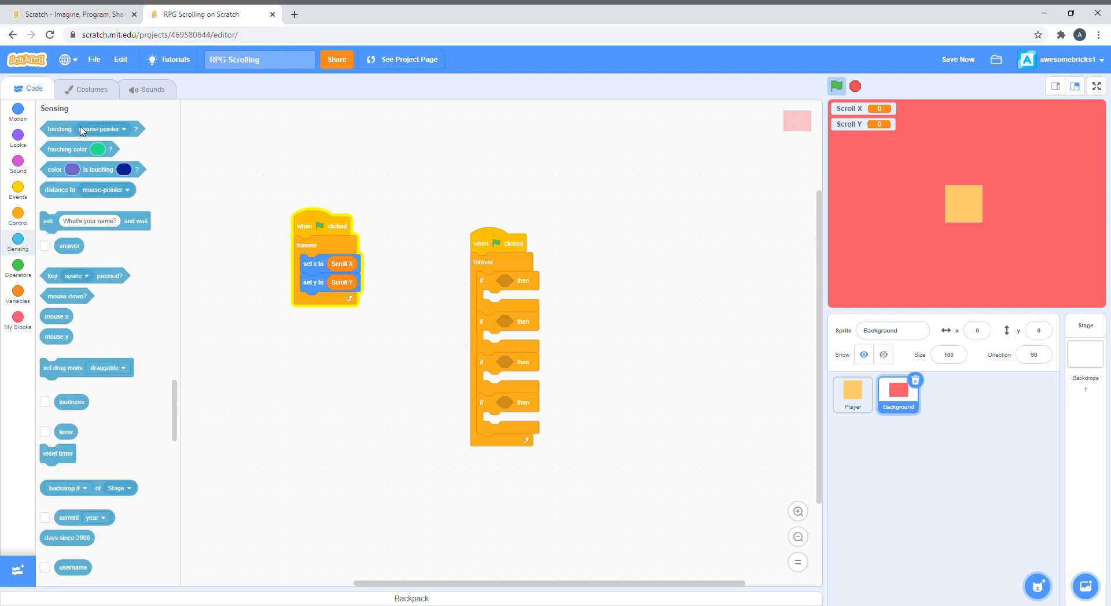
{"action": "left_click_drag", "start_coordinate": [82, 275], "coordinate": [441, 329]}
{"action": "left_click", "coordinate": [400, 322]}
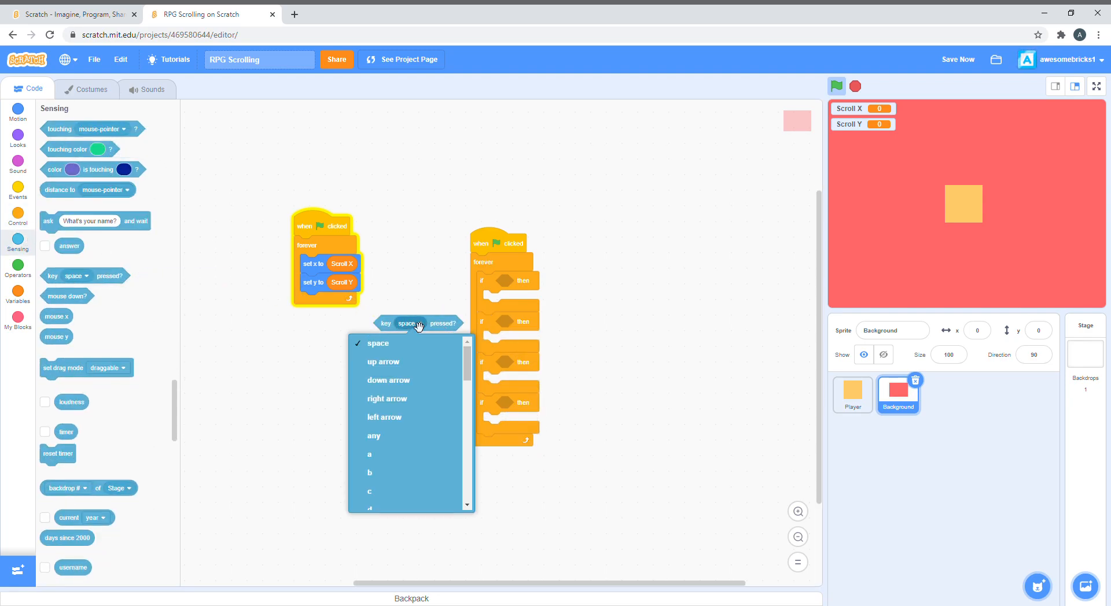
{"action": "left_click", "coordinate": [415, 348]}
{"action": "right_click", "coordinate": [412, 326]}
{"action": "left_click", "coordinate": [432, 339]}
{"action": "left_click", "coordinate": [408, 360]}
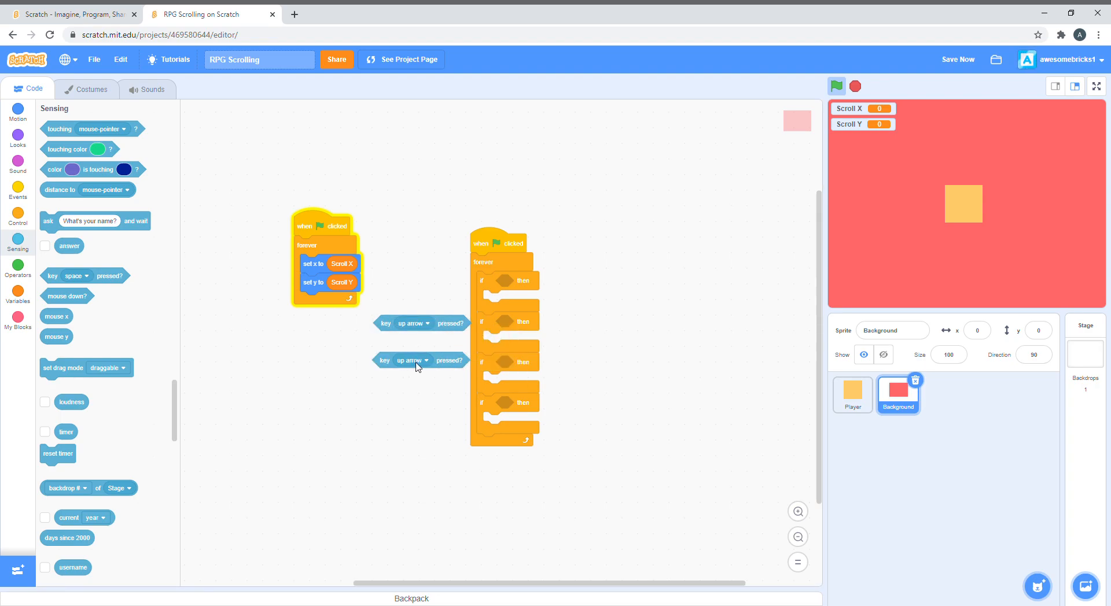
{"action": "left_click", "coordinate": [391, 425]}
{"action": "left_click", "coordinate": [432, 361]}
{"action": "right_click", "coordinate": [406, 349]}
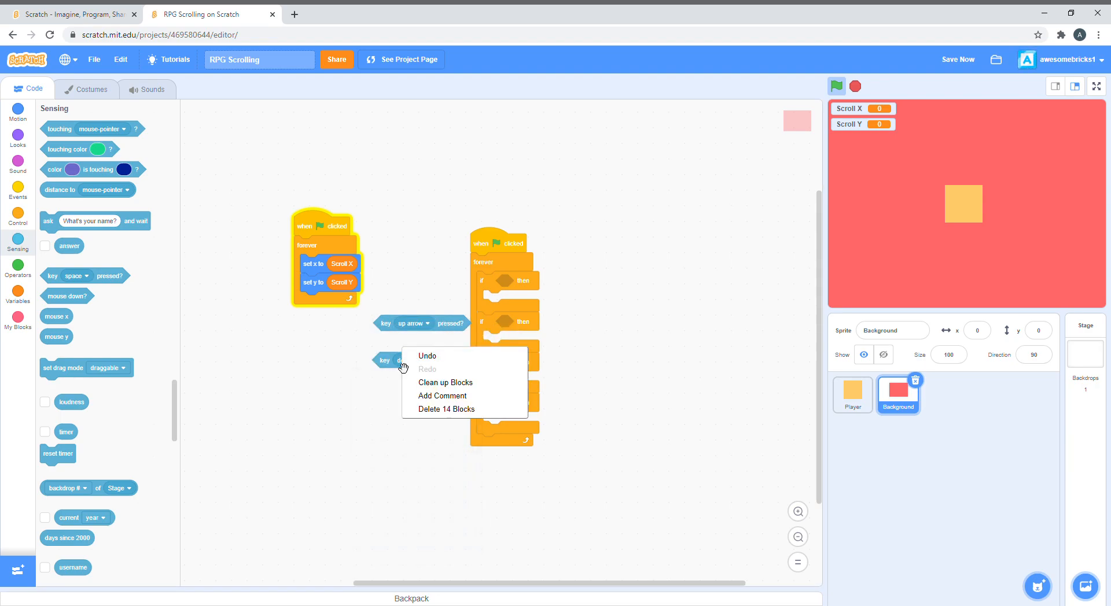
Step: Duplicate two more key-pressed? conditions set to right arrow and left arrow
{"action": "right_click", "coordinate": [401, 362]}
{"action": "left_click", "coordinate": [426, 372]}
{"action": "left_click", "coordinate": [394, 405]}
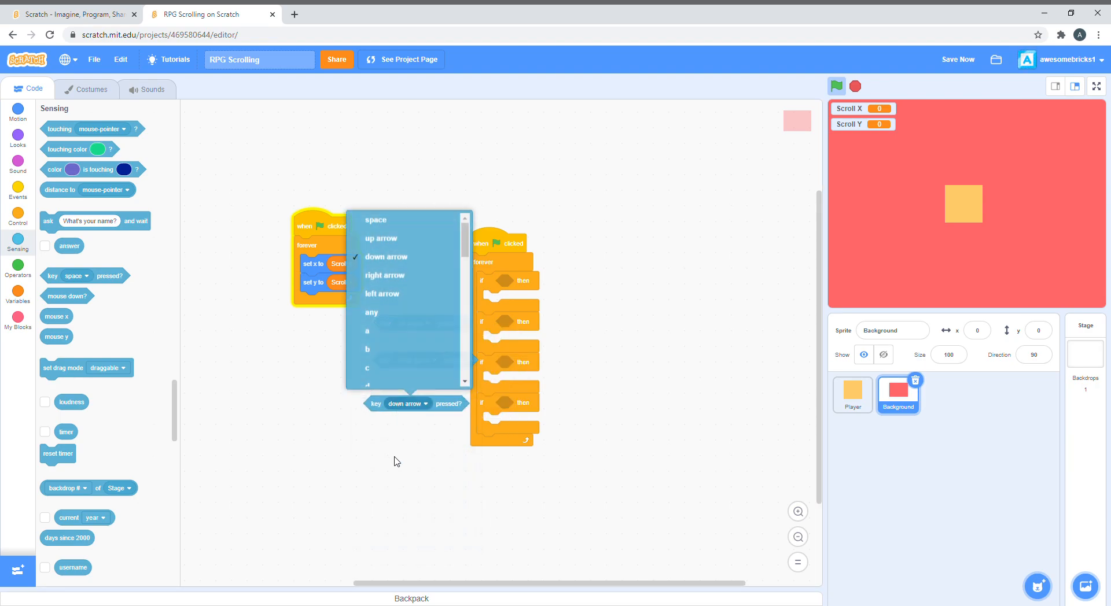
{"action": "left_click", "coordinate": [391, 276]}
{"action": "left_click", "coordinate": [421, 404]}
{"action": "left_click", "coordinate": [387, 324]}
{"action": "right_click", "coordinate": [393, 407]}
{"action": "left_click", "coordinate": [412, 426]}
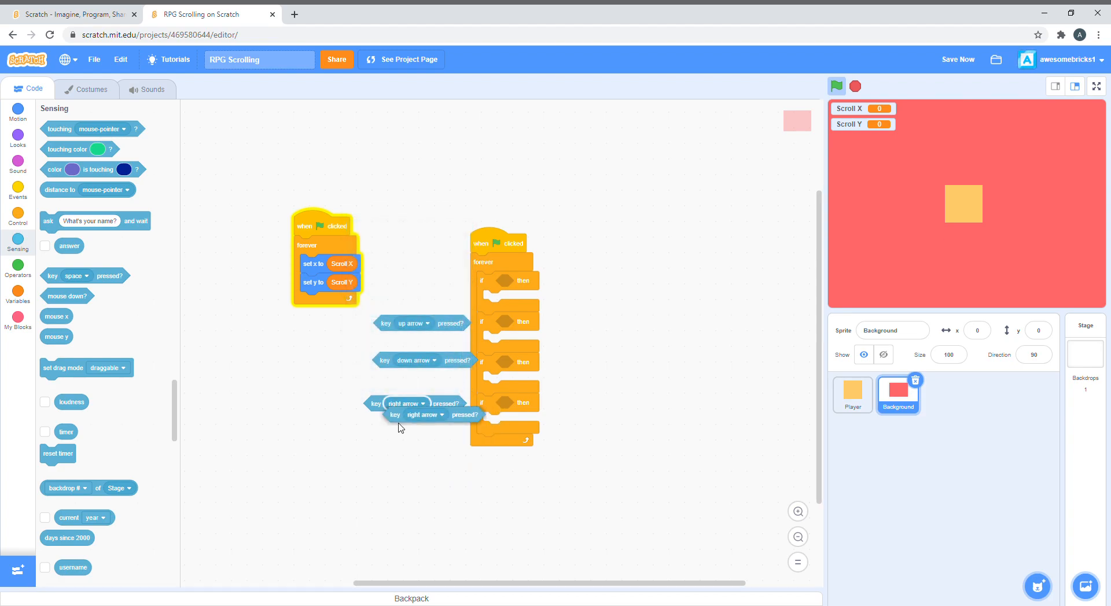
{"action": "left_click", "coordinate": [390, 452]}
{"action": "left_click", "coordinate": [377, 336]}
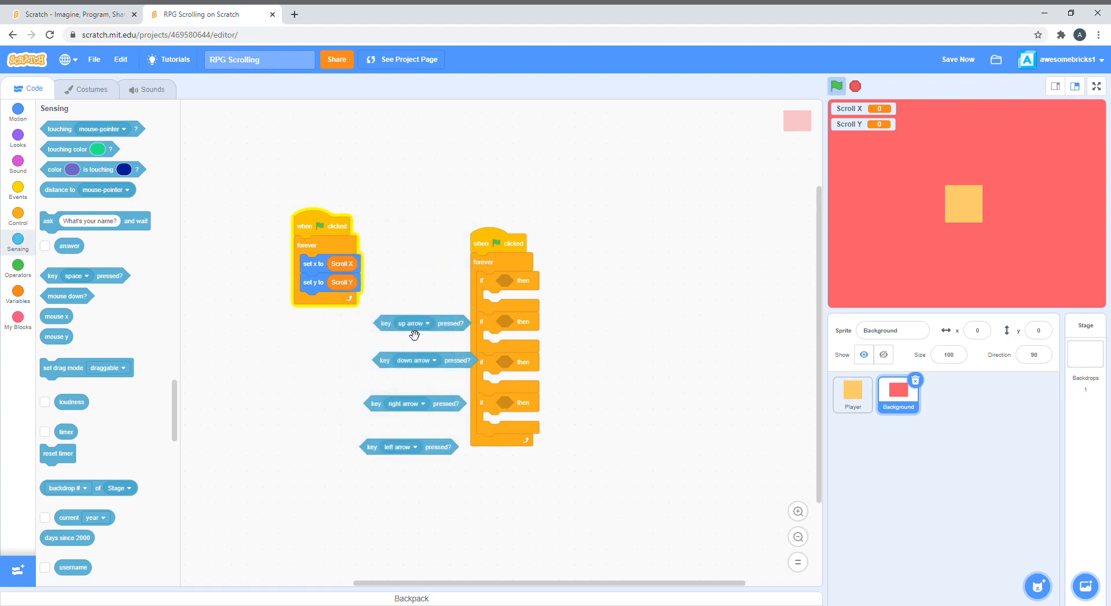
Step: Drop the up, down, right and left arrow checks into the four if slots
{"action": "left_click_drag", "start_coordinate": [382, 324], "coordinate": [521, 281]}
{"action": "left_click_drag", "start_coordinate": [384, 361], "coordinate": [510, 322]}
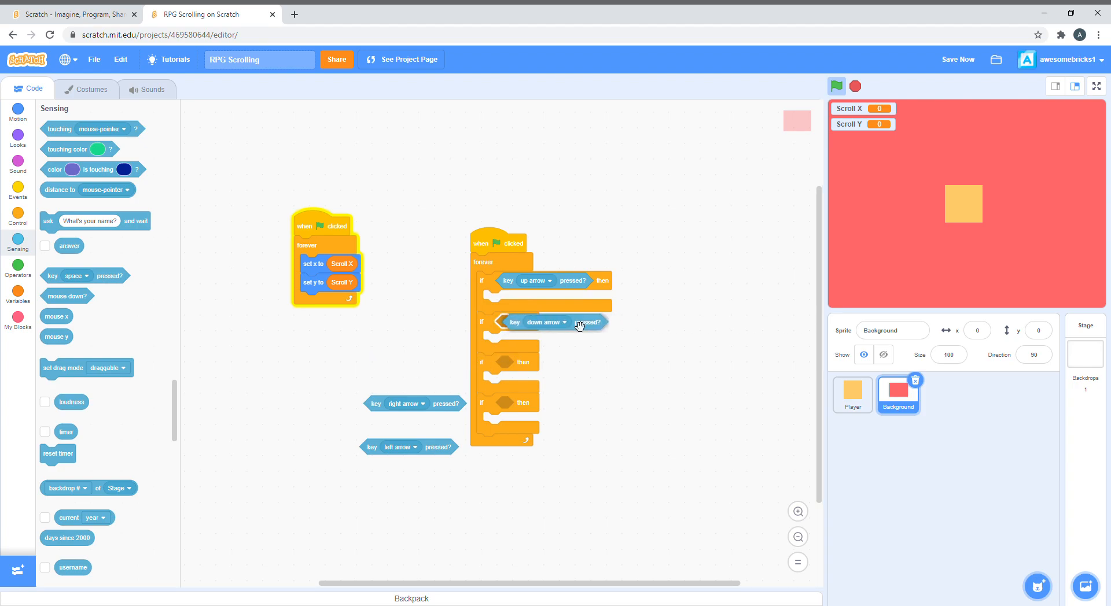
{"action": "left_click_drag", "start_coordinate": [373, 404], "coordinate": [510, 362]}
{"action": "left_click_drag", "start_coordinate": [408, 446], "coordinate": [538, 402]}
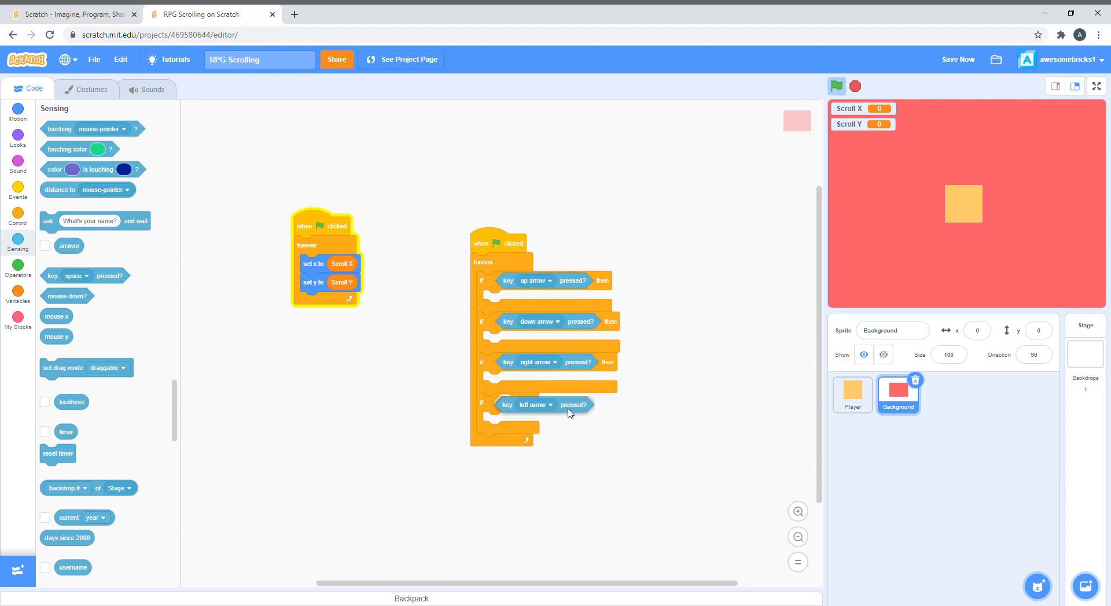
{"action": "left_click", "coordinate": [18, 293]}
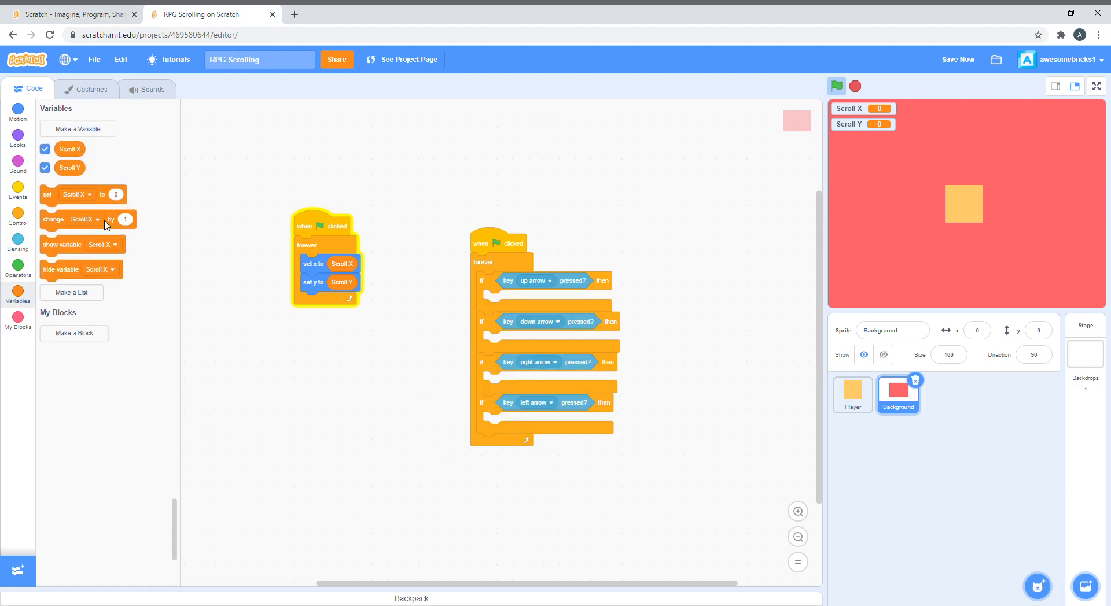
Step: Lay out a change Scroll X by 1 block and set Scroll X to 0 / set Scroll Y to 0 blocks
{"action": "left_click_drag", "start_coordinate": [106, 223], "coordinate": [382, 360]}
{"action": "left_click_drag", "start_coordinate": [81, 195], "coordinate": [225, 327]}
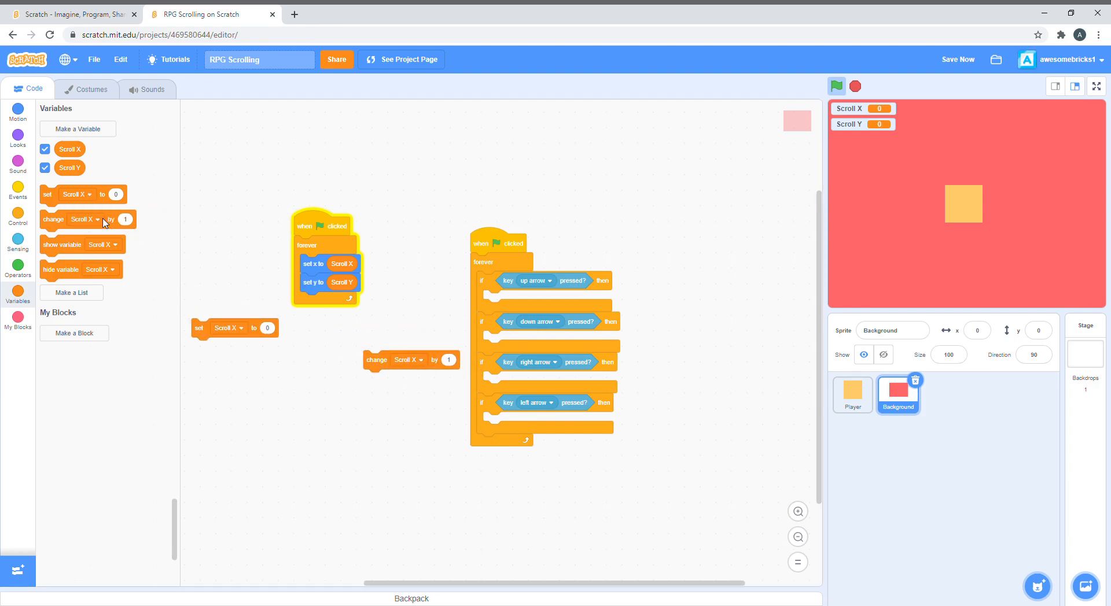
{"action": "left_click_drag", "start_coordinate": [81, 195], "coordinate": [225, 346]}
{"action": "left_click", "coordinate": [239, 348]}
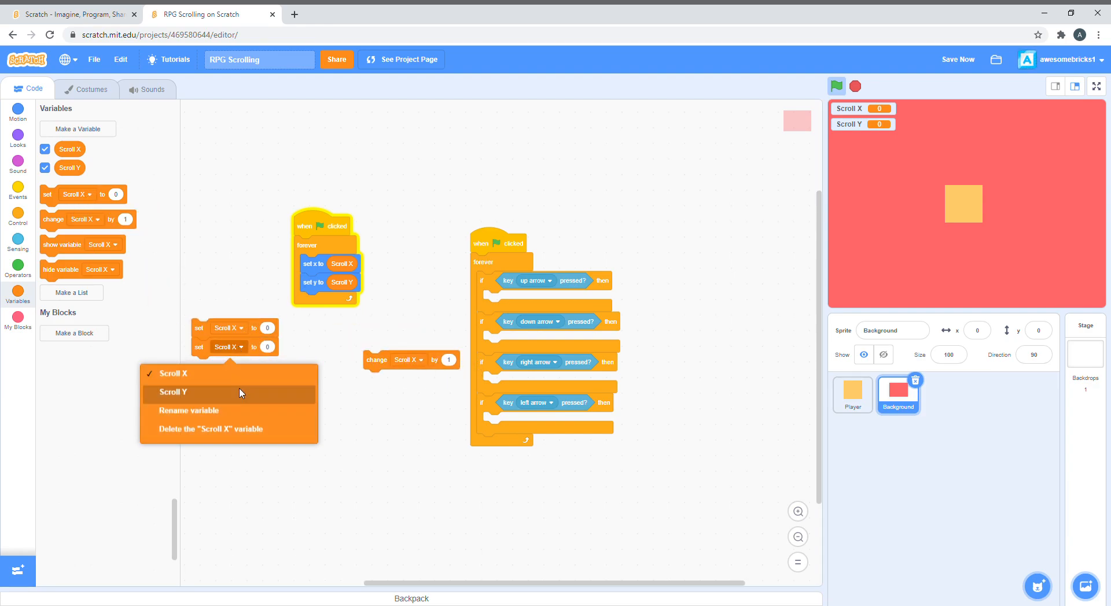
{"action": "left_click", "coordinate": [174, 393]}
Step: Attach the two set-to-0 blocks under the key-checking script's flag hat and stop the project
{"action": "left_click_drag", "start_coordinate": [391, 452], "coordinate": [260, 443]}
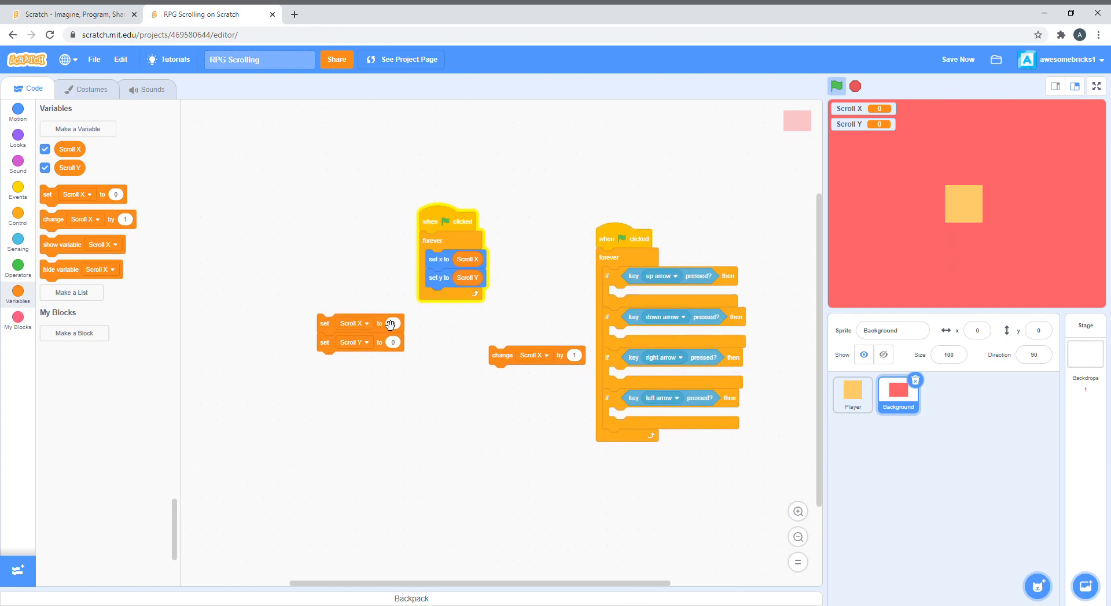
{"action": "left_click_drag", "start_coordinate": [338, 324], "coordinate": [646, 261]}
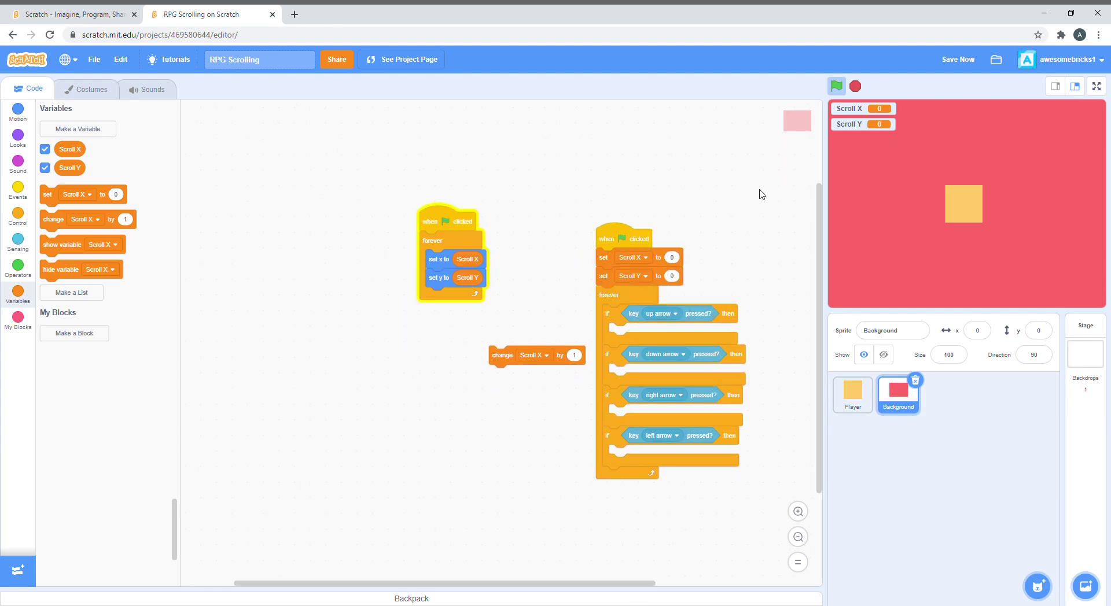
{"action": "left_click", "coordinate": [855, 86]}
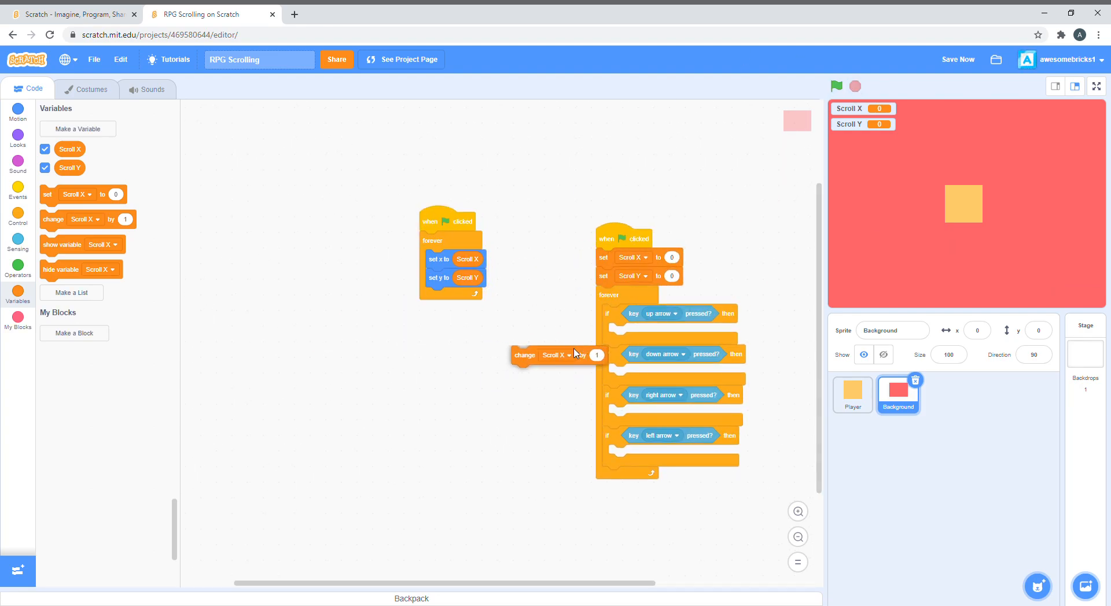
Step: Make up arrow change Scroll Y by 3 and down arrow change Scroll Y by -3
{"action": "mouse_move", "coordinate": [560, 355]}
{"action": "left_mouse_down"}
{"action": "mouse_move", "coordinate": [665, 339]}
{"action": "mouse_move", "coordinate": [654, 337]}
{"action": "left_mouse_up"}
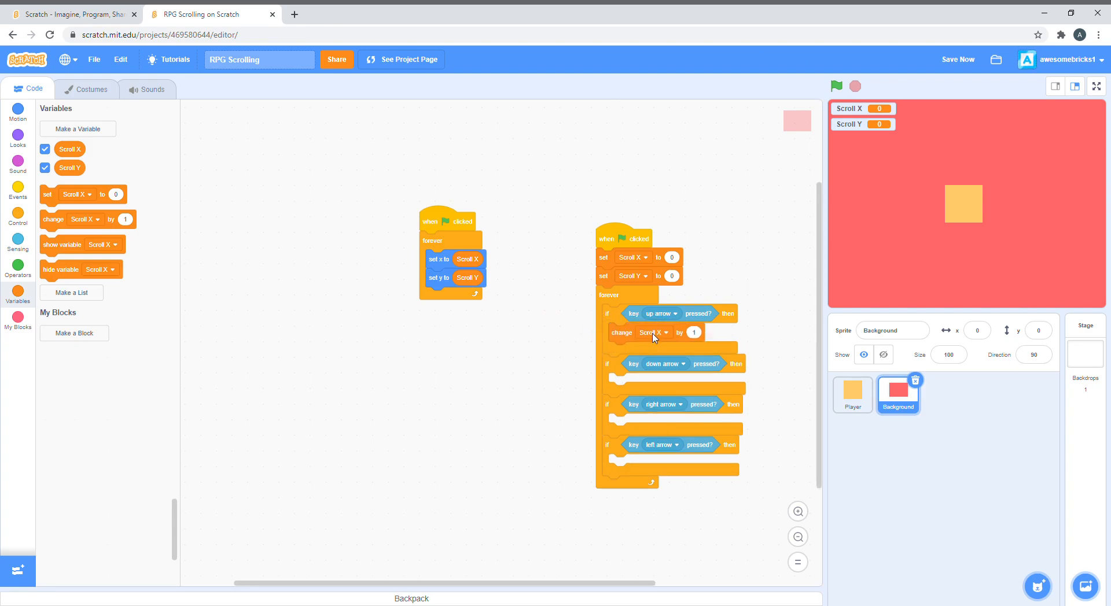
{"action": "left_click", "coordinate": [655, 333]}
{"action": "left_click", "coordinate": [650, 369]}
{"action": "left_click", "coordinate": [693, 332]}
{"action": "type", "text": "3"}
{"action": "right_click", "coordinate": [660, 332]}
{"action": "left_click", "coordinate": [681, 348]}
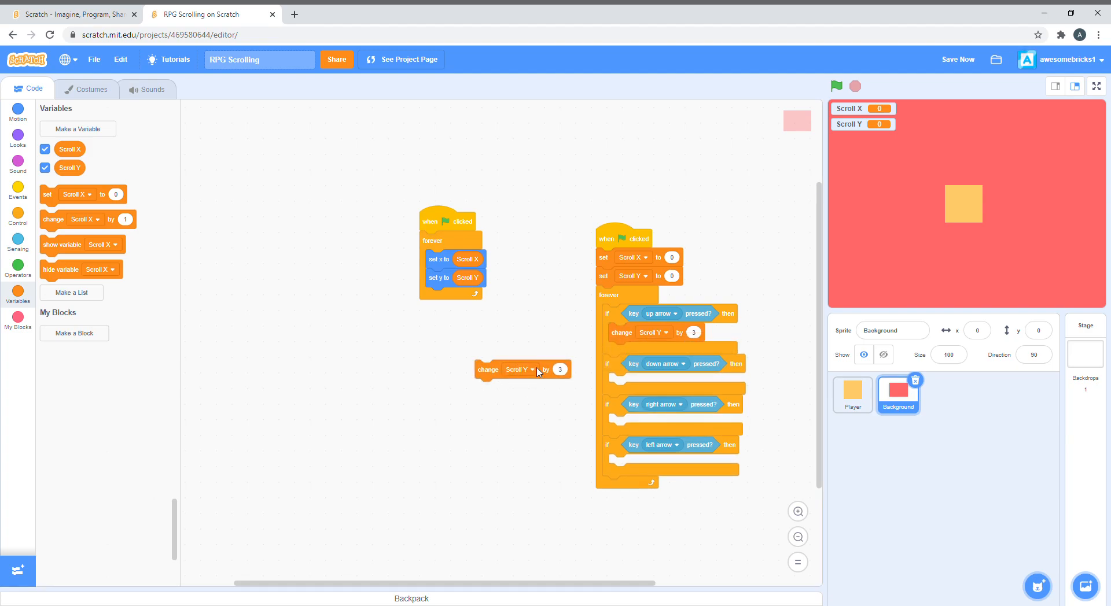
{"action": "left_click", "coordinate": [564, 371]}
{"action": "left_click_drag", "start_coordinate": [488, 370], "coordinate": [620, 382]}
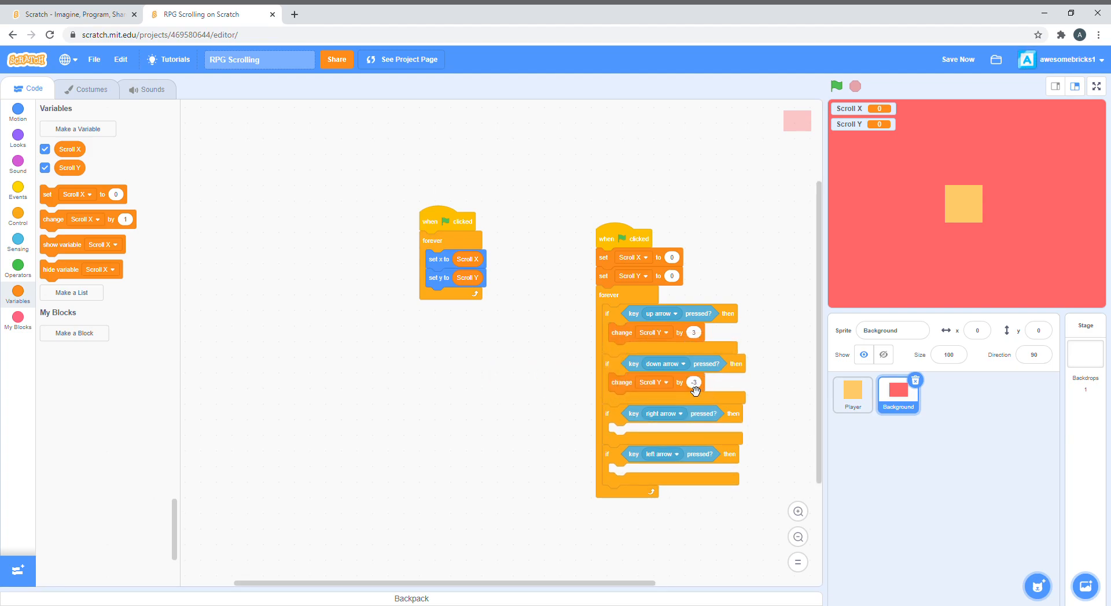
Step: Make left arrow change Scroll X by -3 and right arrow change Scroll X by 3
{"action": "right_click", "coordinate": [623, 382]}
{"action": "left_click", "coordinate": [655, 389]}
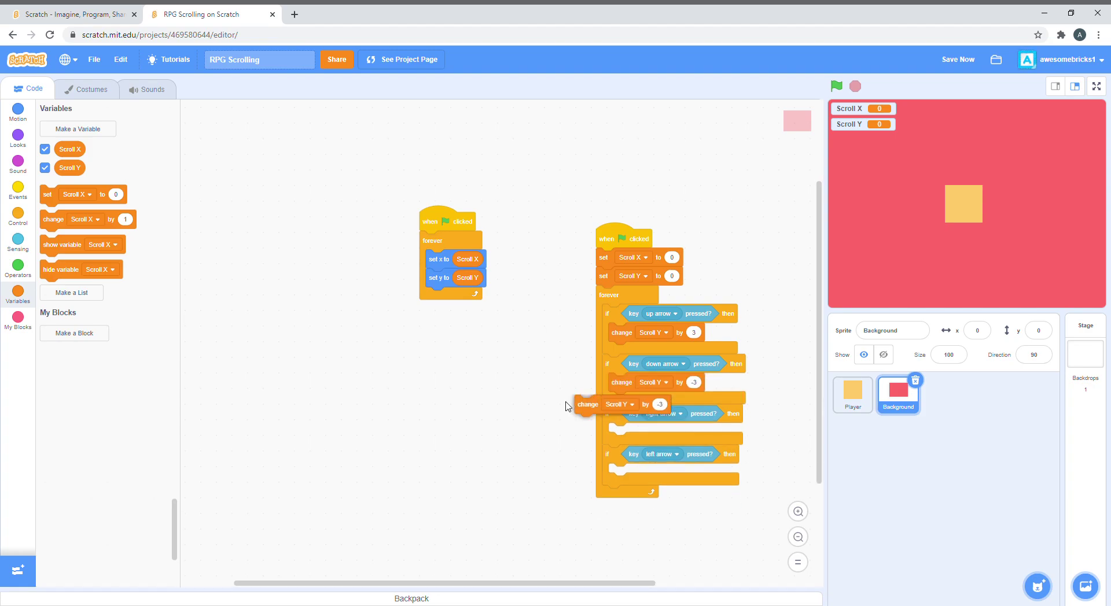
{"action": "left_click", "coordinate": [594, 406]}
{"action": "left_click", "coordinate": [538, 427]}
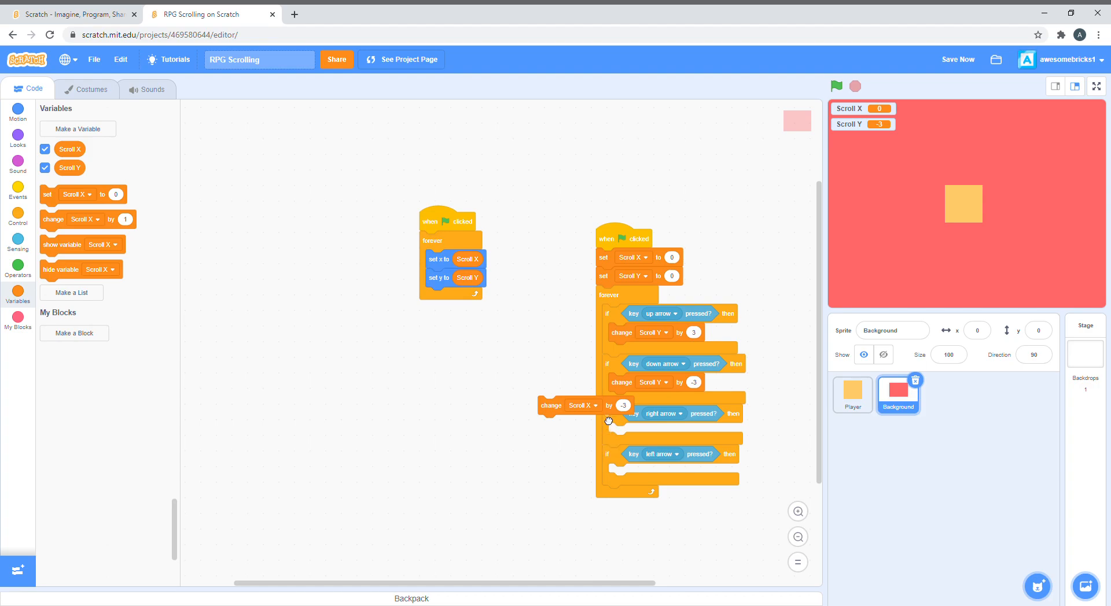
{"action": "left_click_drag", "start_coordinate": [550, 405], "coordinate": [622, 474]}
{"action": "right_click", "coordinate": [671, 477]}
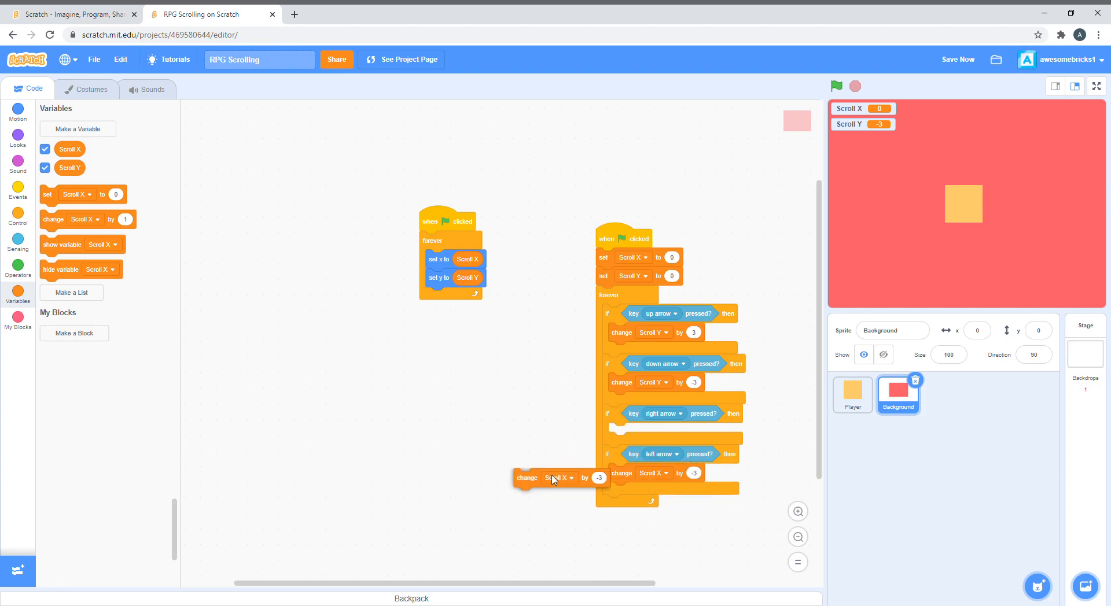
{"action": "left_click_drag", "start_coordinate": [527, 478], "coordinate": [602, 430]}
{"action": "double_click", "coordinate": [674, 429]}
{"action": "type", "text": "3"}
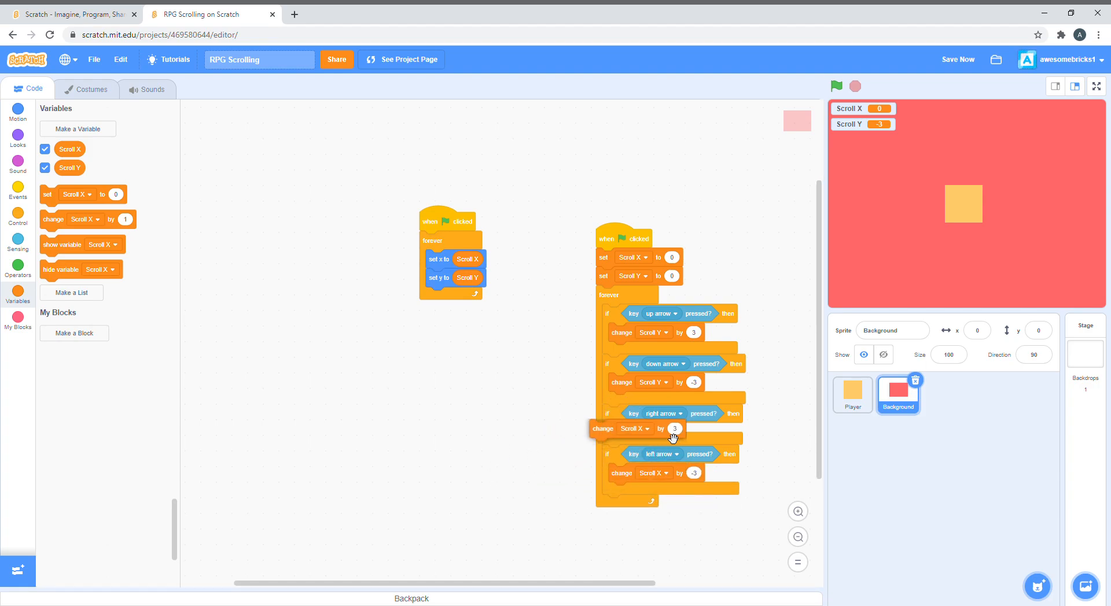
{"action": "left_click_drag", "start_coordinate": [672, 437], "coordinate": [660, 448]}
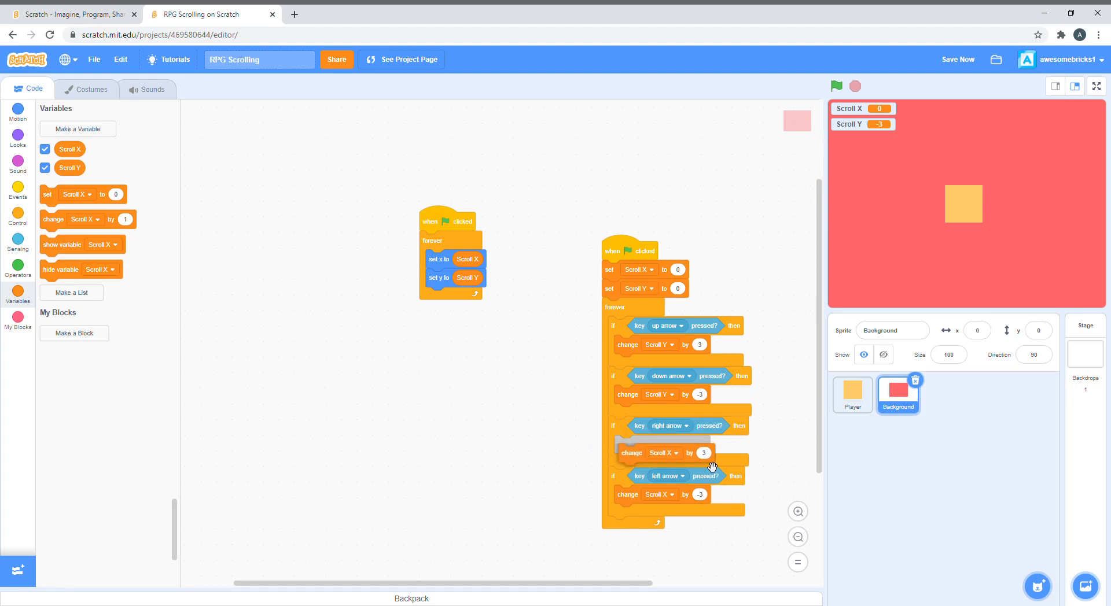
Step: Run the project and nudge the red background left and right with the arrow keys
{"action": "left_click", "coordinate": [835, 86]}
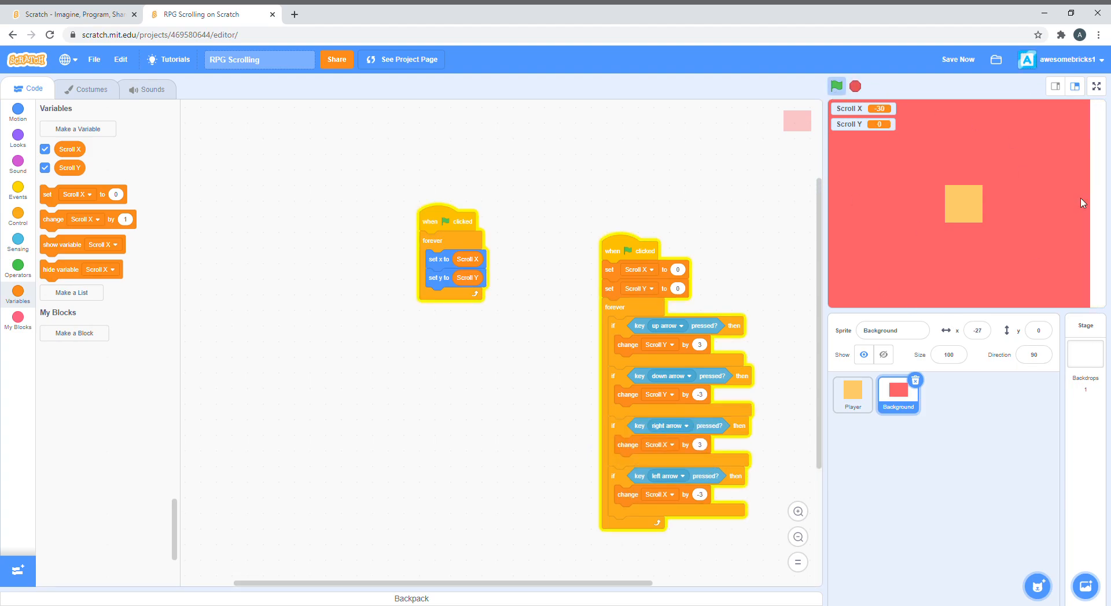
{"action": "key", "text": "Up"}
{"action": "key", "text": "Right"}
{"action": "key", "text": "Right"}
{"action": "key", "text": "Right"}
{"action": "key", "text": "Right"}
{"action": "key", "text": "Right"}
{"action": "key", "text": "Right"}
{"action": "key", "text": "Left"}
{"action": "key", "text": "Left"}
{"action": "key", "text": "Left"}
{"action": "key", "text": "Left"}
{"action": "key", "text": "Left"}
{"action": "key", "text": "Left"}
{"action": "key", "text": "Right"}
{"action": "key", "text": "Right"}
{"action": "key", "text": "Right"}
{"action": "key", "text": "Right"}
{"action": "key", "text": "Right"}
{"action": "key", "text": "Right"}
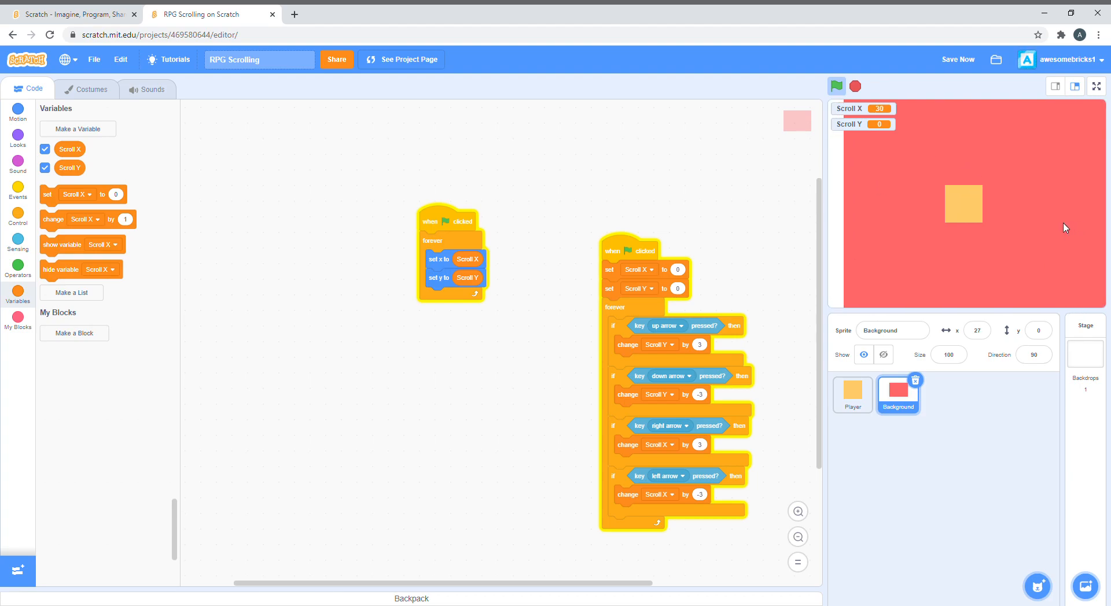
{"action": "key", "text": "Right"}
{"action": "key", "text": "Right"}
{"action": "key", "text": "Right"}
{"action": "key", "text": "Right"}
{"action": "key", "text": "Right"}
{"action": "key", "text": "Right"}
{"action": "key", "text": "Right"}
{"action": "key", "text": "Right"}
{"action": "key", "text": "Left"}
{"action": "key", "text": "Left"}
{"action": "key", "text": "Left"}
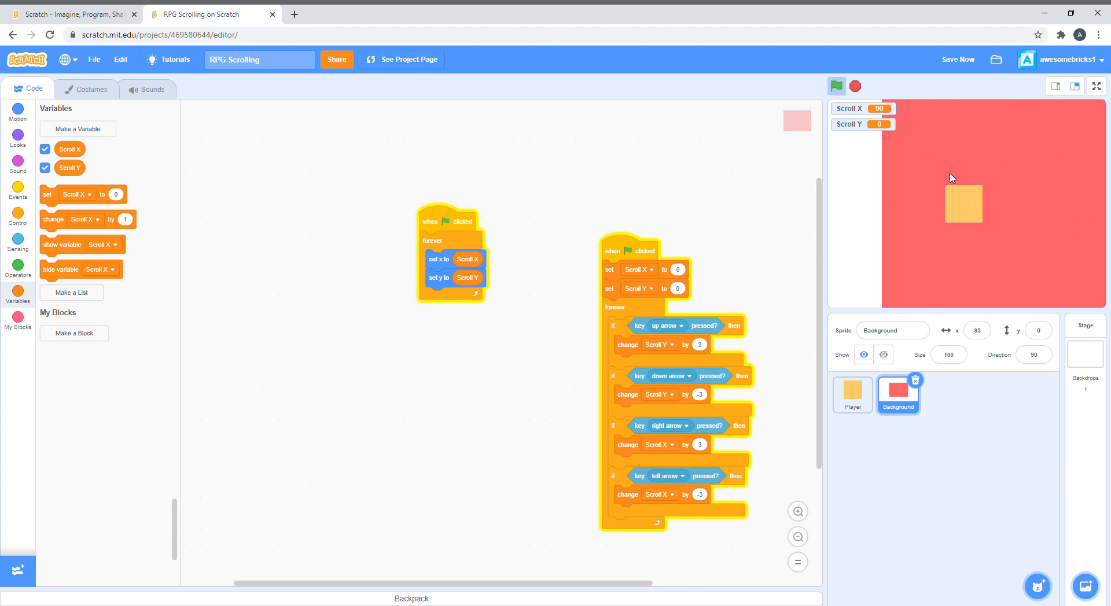
{"action": "key", "text": "Left"}
{"action": "key", "text": "Right"}
{"action": "key", "text": "Right"}
{"action": "key", "text": "Right"}
{"action": "key", "text": "Right"}
{"action": "key", "text": "Right"}
{"action": "key", "text": "Left"}
{"action": "key", "text": "Left"}
{"action": "key", "text": "Left"}
{"action": "key", "text": "Left"}
{"action": "key", "text": "Left"}
{"action": "key", "text": "Left"}
{"action": "key", "text": "Left"}
{"action": "key", "text": "Left"}
{"action": "key", "text": "Left"}
{"action": "key", "text": "Left"}
{"action": "key", "text": "Left"}
{"action": "key", "text": "Left"}
{"action": "key", "text": "Left"}
{"action": "key", "text": "Left"}
{"action": "key", "text": "Left"}
{"action": "key", "text": "Left"}
{"action": "key", "text": "Left"}
{"action": "key", "text": "Left"}
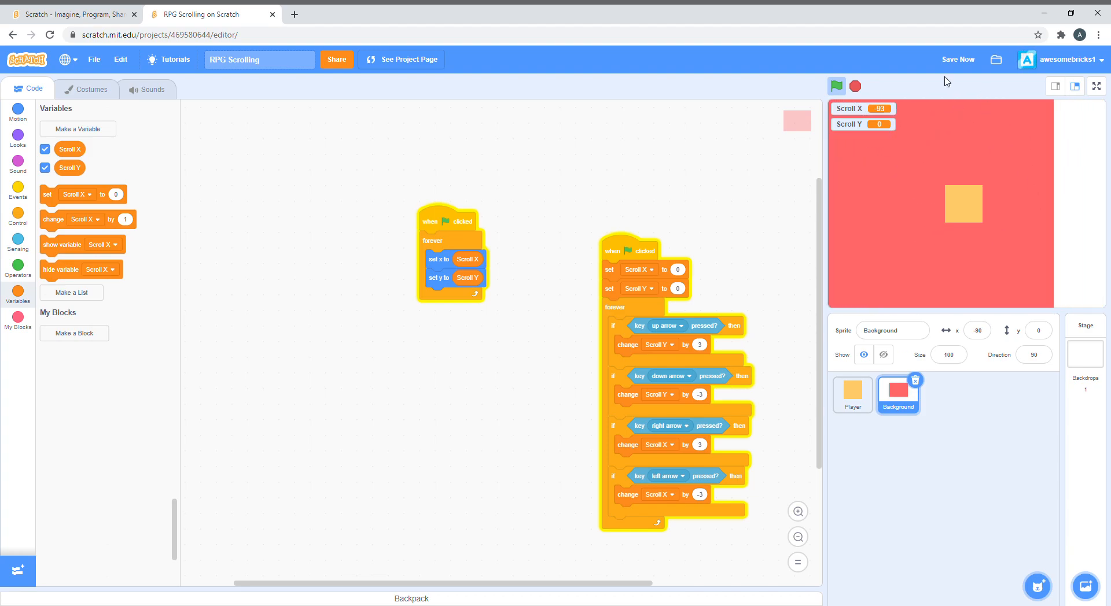
Step: Stop the project and bring out two multiply operator blocks for the Background script
{"action": "left_click", "coordinate": [855, 86]}
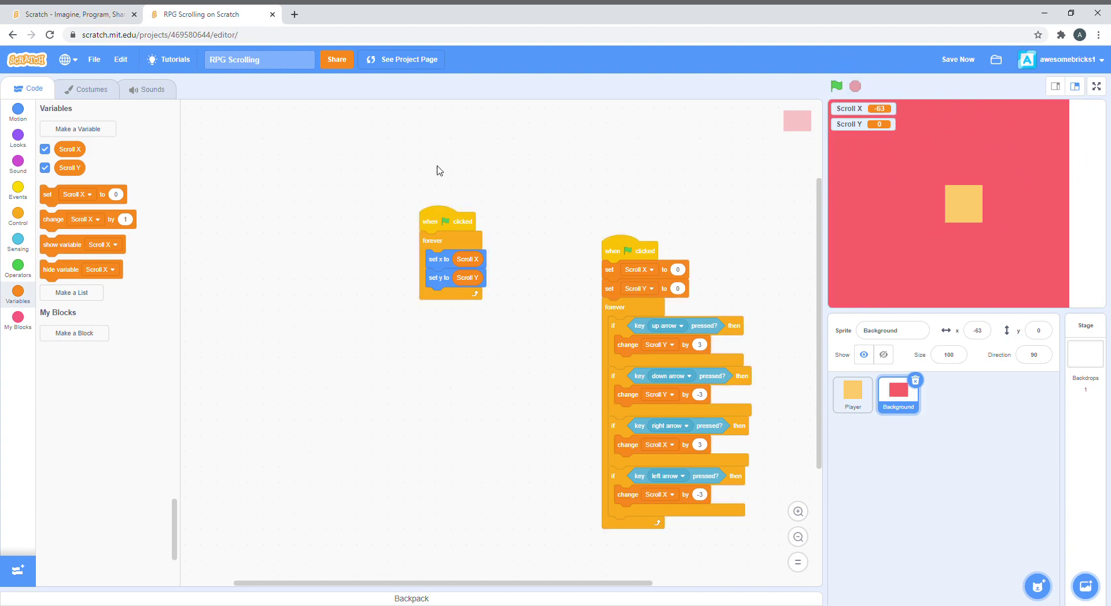
{"action": "left_click", "coordinate": [17, 265]}
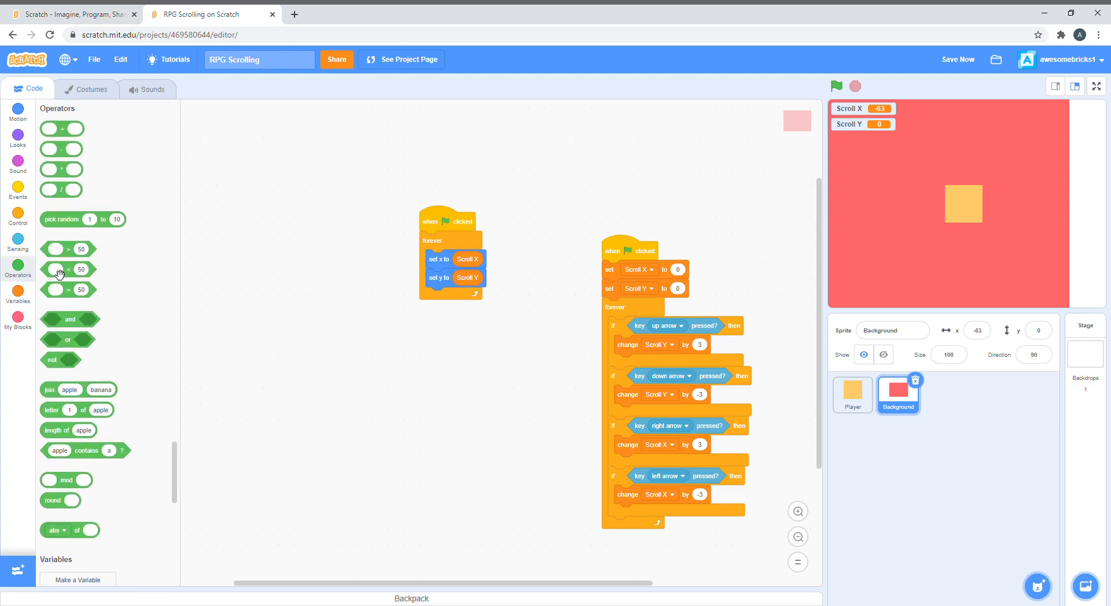
{"action": "left_click_drag", "start_coordinate": [61, 170], "coordinate": [341, 273]}
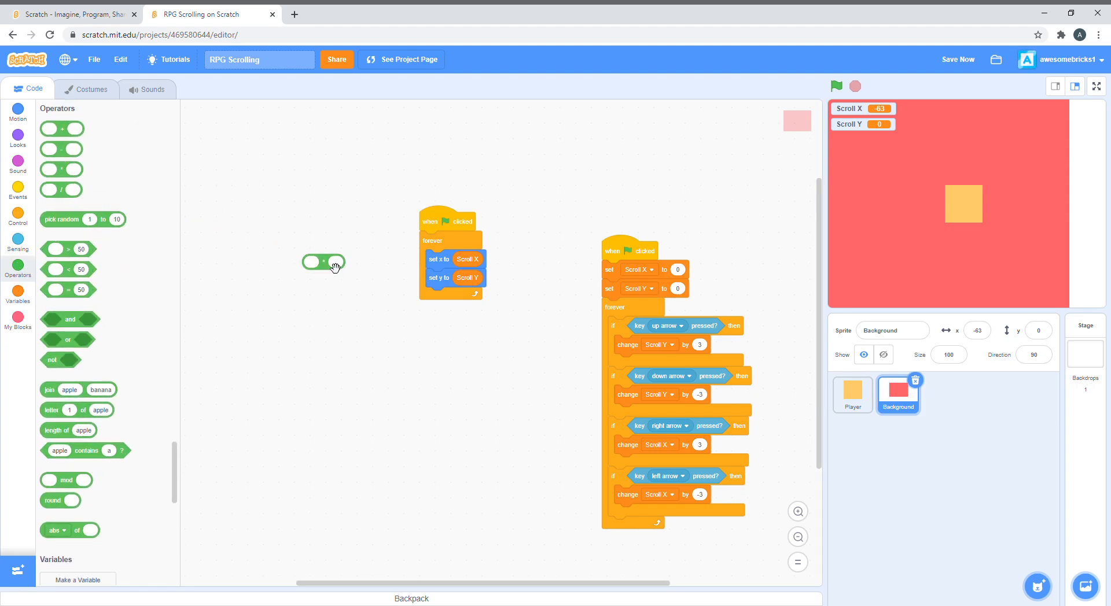
{"action": "right_click", "coordinate": [334, 265]}
{"action": "left_click", "coordinate": [375, 269]}
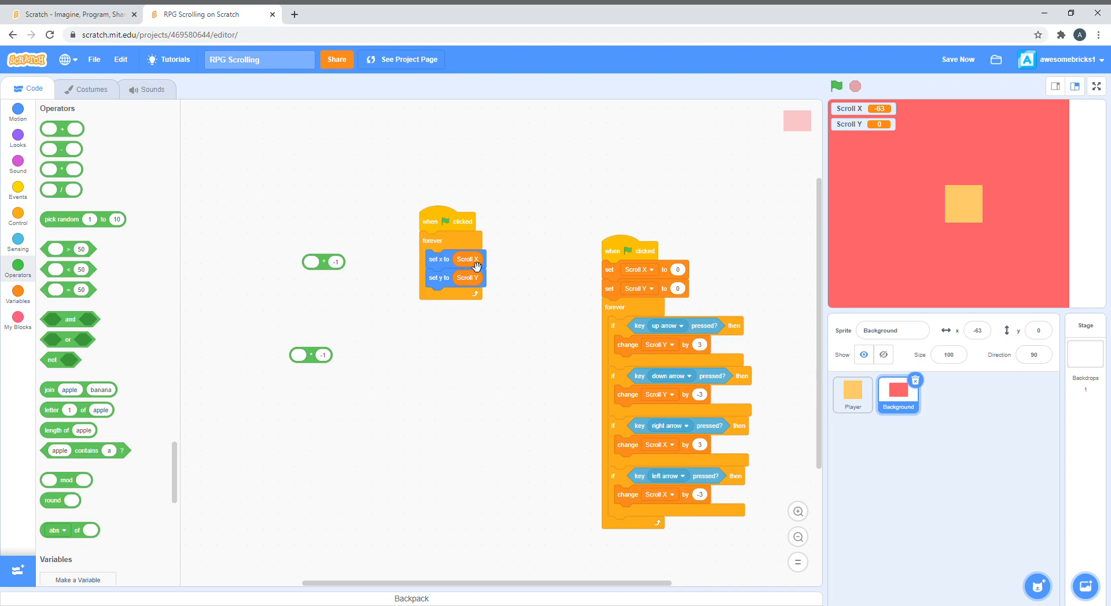
Step: Set Background x to Scroll X times -1 and y to Scroll Y times -1
{"action": "mouse_move", "coordinate": [468, 259]}
{"action": "left_mouse_down"}
{"action": "mouse_move", "coordinate": [340, 269]}
{"action": "mouse_move", "coordinate": [486, 261]}
{"action": "mouse_move", "coordinate": [351, 288]}
{"action": "left_mouse_up"}
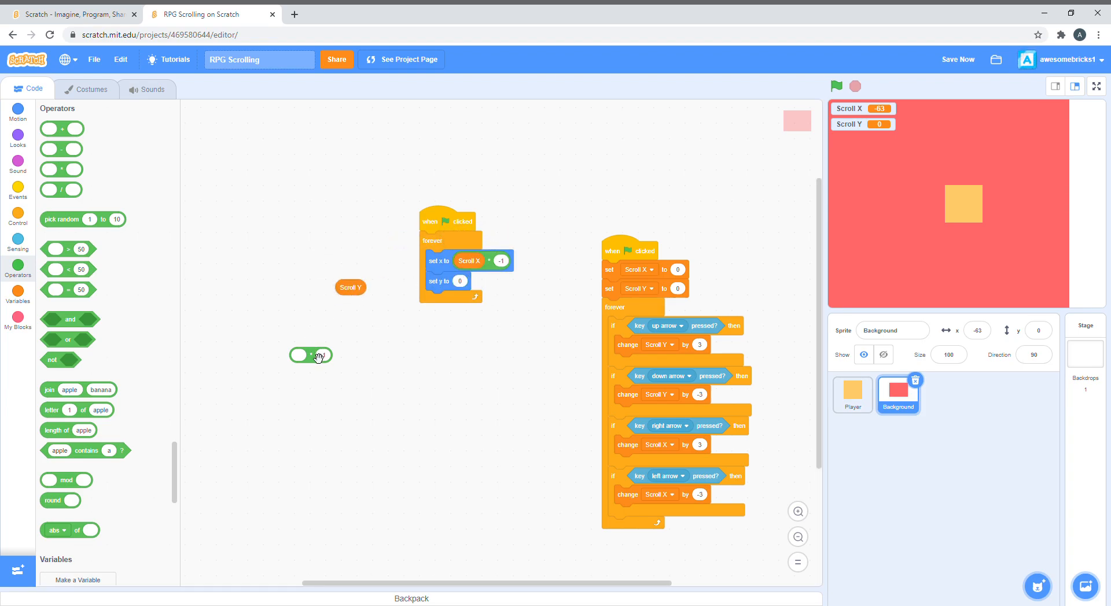
{"action": "left_click_drag", "start_coordinate": [319, 356], "coordinate": [395, 319]}
{"action": "mouse_move", "coordinate": [350, 288]}
{"action": "left_mouse_down"}
{"action": "mouse_move", "coordinate": [372, 320]}
{"action": "mouse_move", "coordinate": [473, 283]}
{"action": "left_mouse_up"}
Step: Run the project and confirm the background slides opposite to Scroll X
{"action": "left_click", "coordinate": [835, 85]}
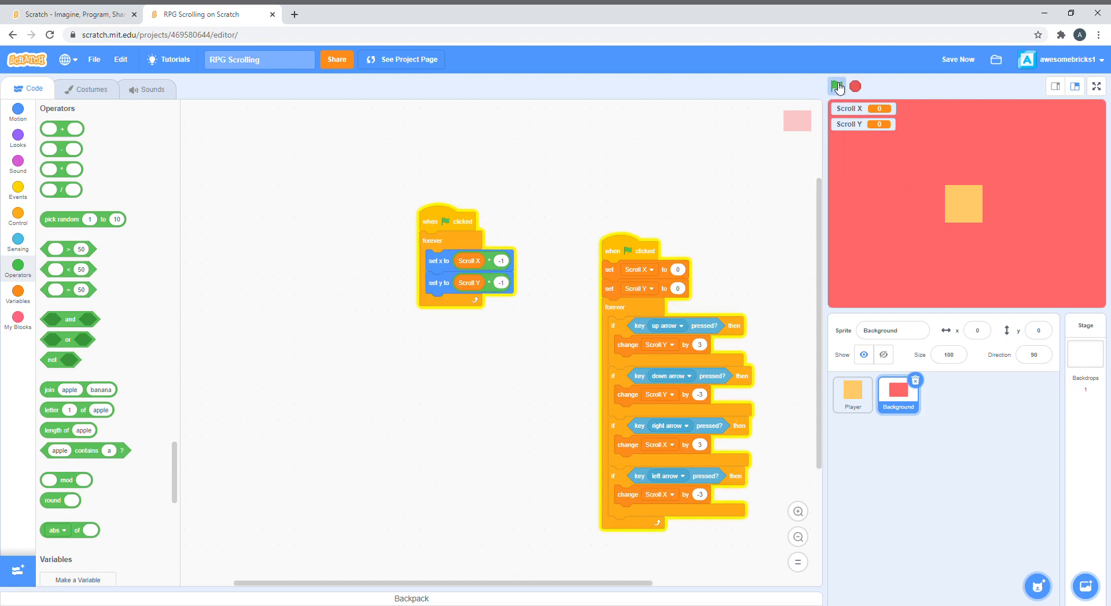
{"action": "key", "text": "Right"}
{"action": "key", "text": "Left"}
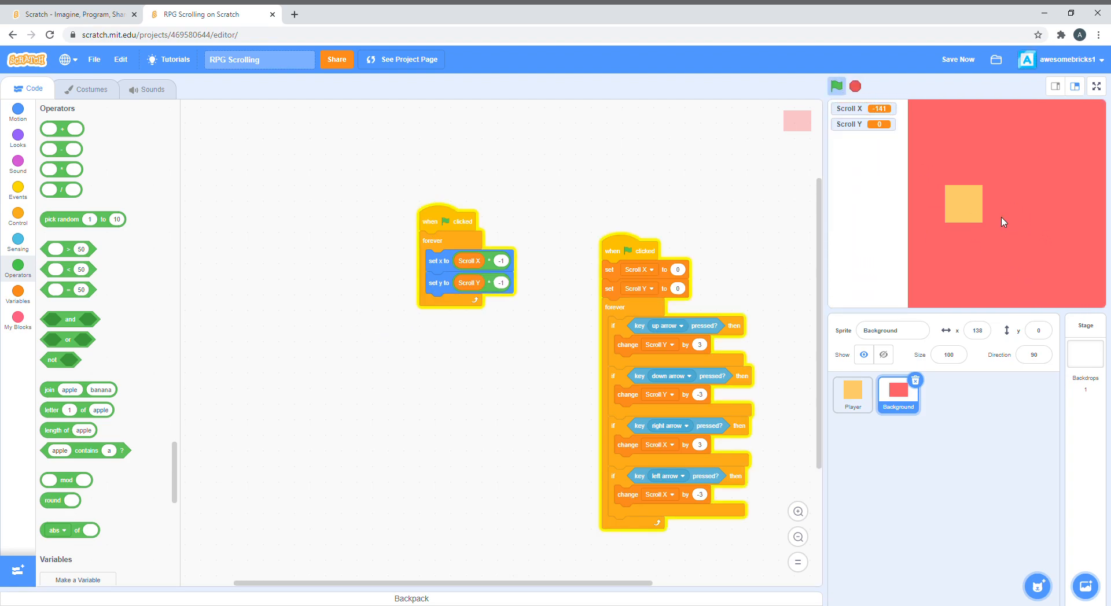
{"action": "key", "text": "Right"}
{"action": "key", "text": "Right"}
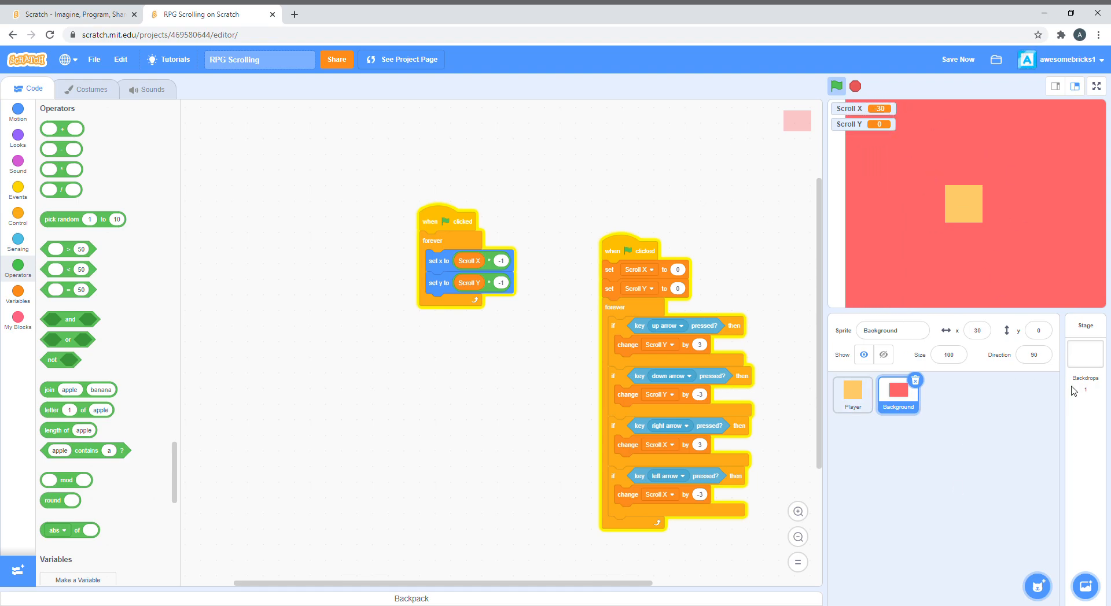
{"action": "key", "text": "Left"}
{"action": "key", "text": "Left"}
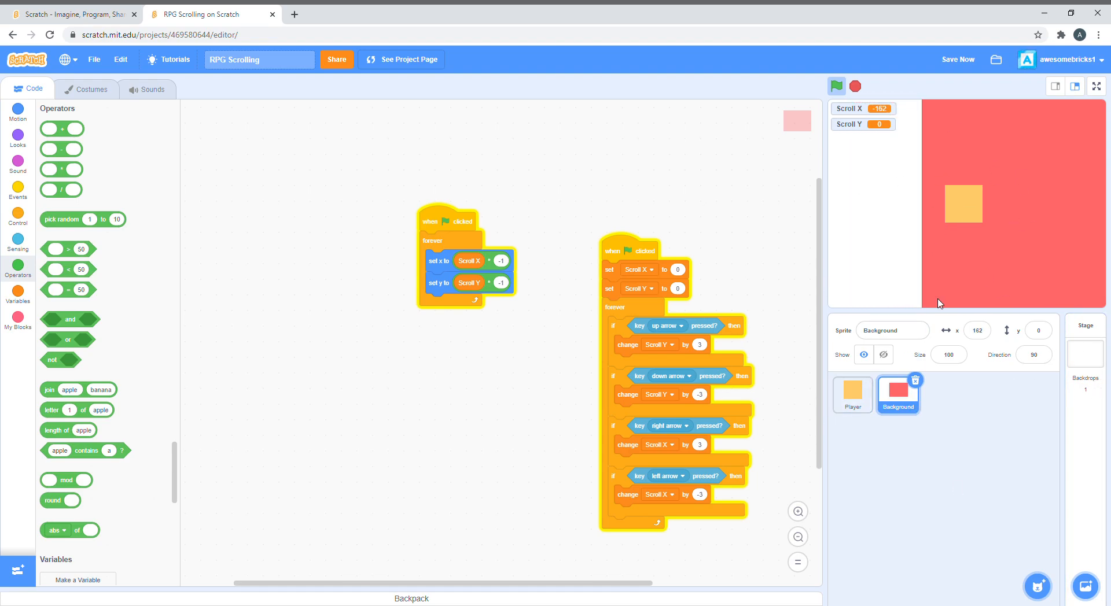
Step: Convert the Stage backdrop to bitmap and flood-fill it with a blue colour
{"action": "left_click", "coordinate": [1085, 352]}
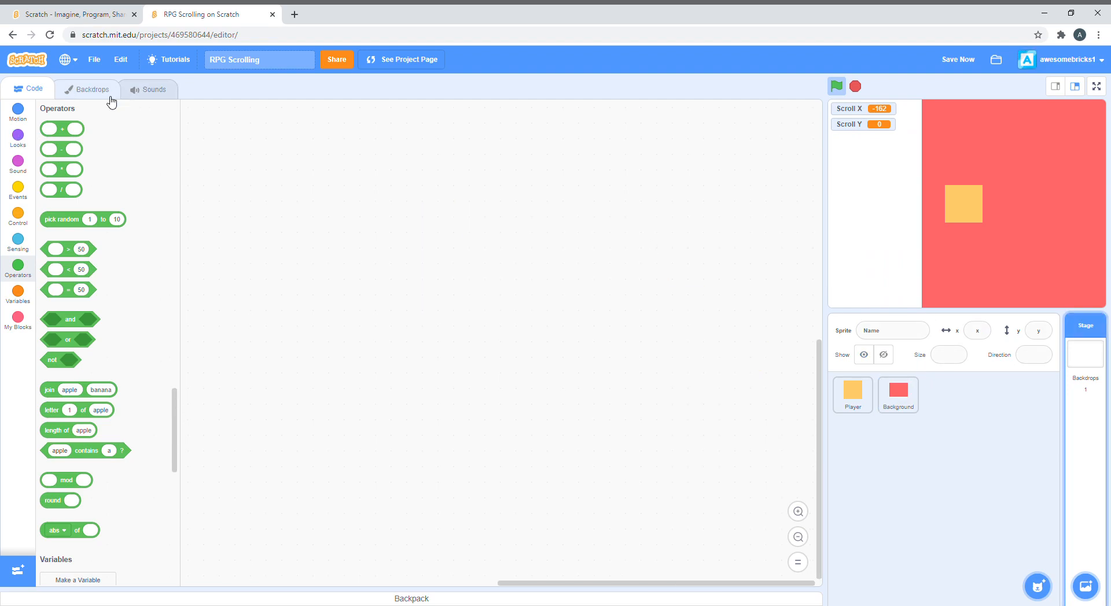
{"action": "left_click", "coordinate": [91, 90]}
{"action": "left_click", "coordinate": [122, 154]}
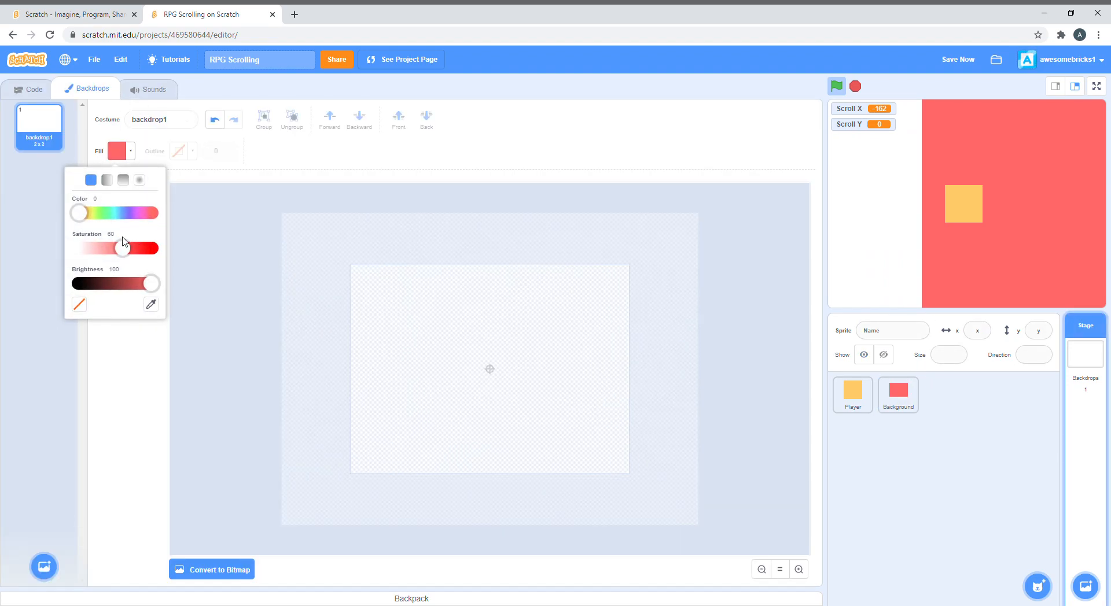
{"action": "left_click_drag", "start_coordinate": [77, 214], "coordinate": [121, 214]}
{"action": "left_click", "coordinate": [148, 472]}
{"action": "left_click", "coordinate": [213, 570]}
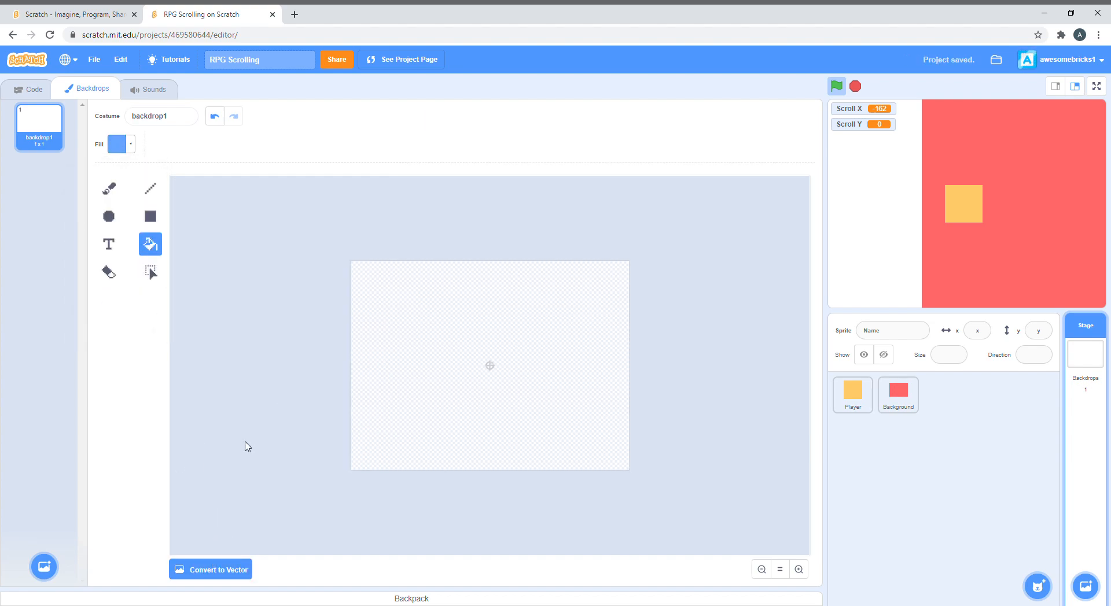
{"action": "left_click", "coordinate": [558, 428]}
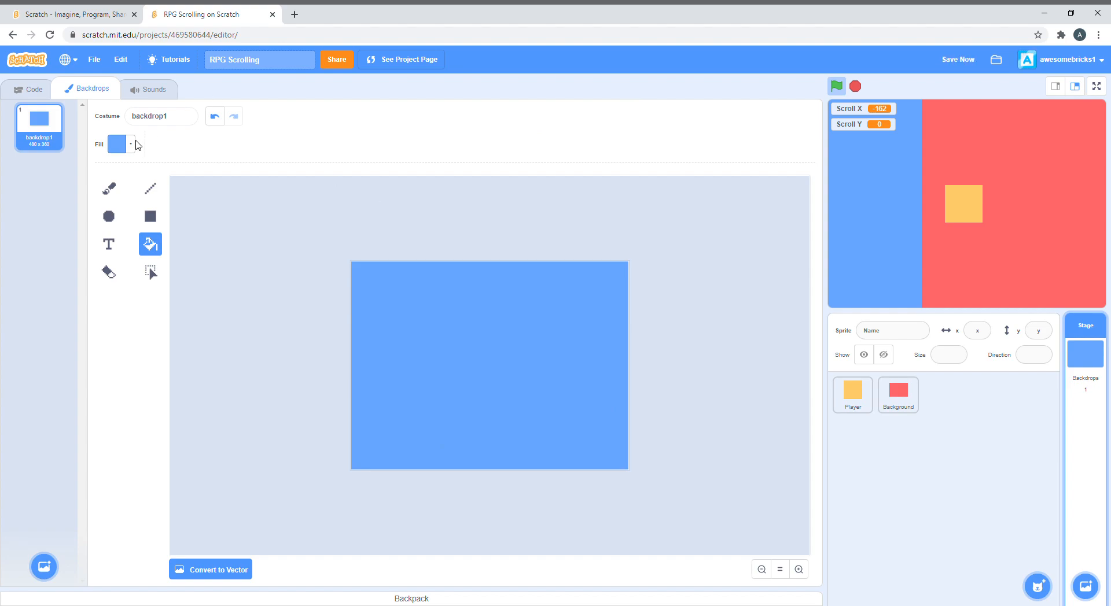
Step: Change the fill to fully saturated bright cyan and refill the backdrop
{"action": "left_click", "coordinate": [117, 144]}
{"action": "left_click_drag", "start_coordinate": [120, 243], "coordinate": [110, 245]}
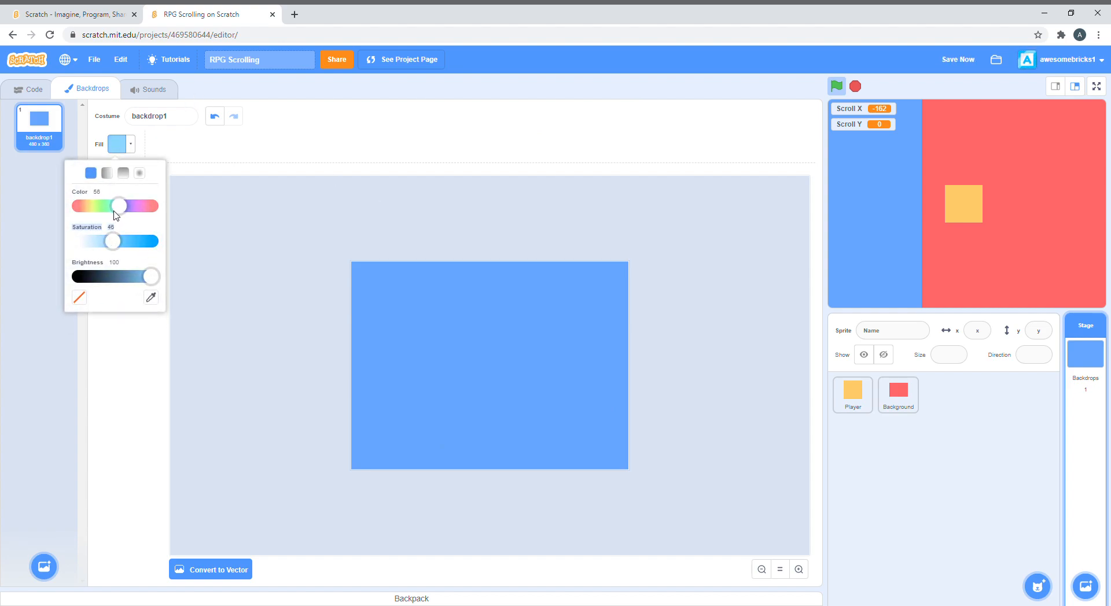
{"action": "left_click_drag", "start_coordinate": [120, 206], "coordinate": [156, 243]}
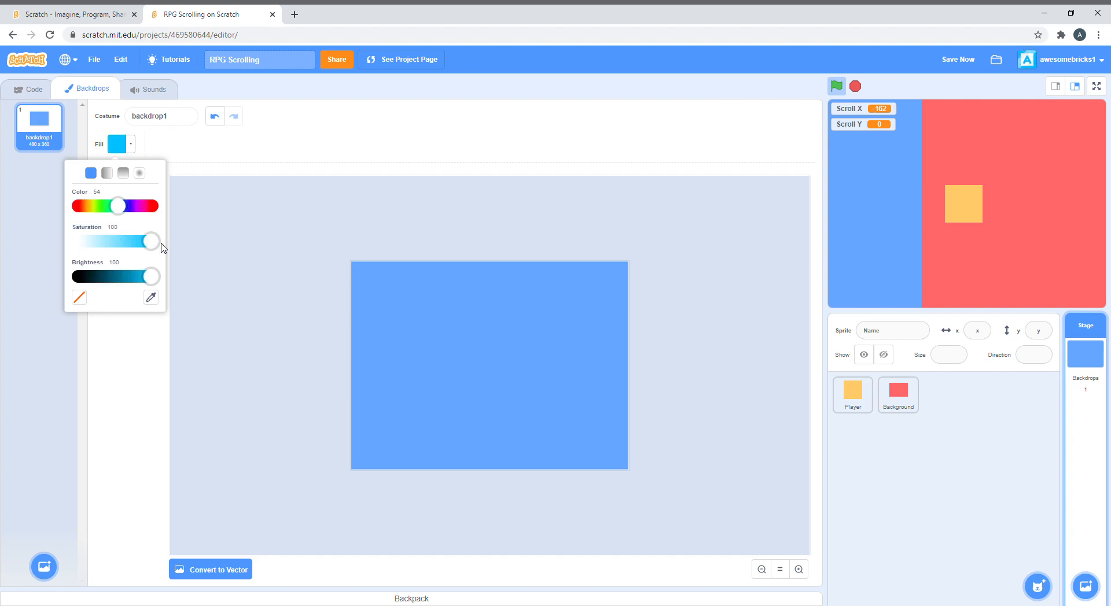
{"action": "left_click", "coordinate": [493, 347]}
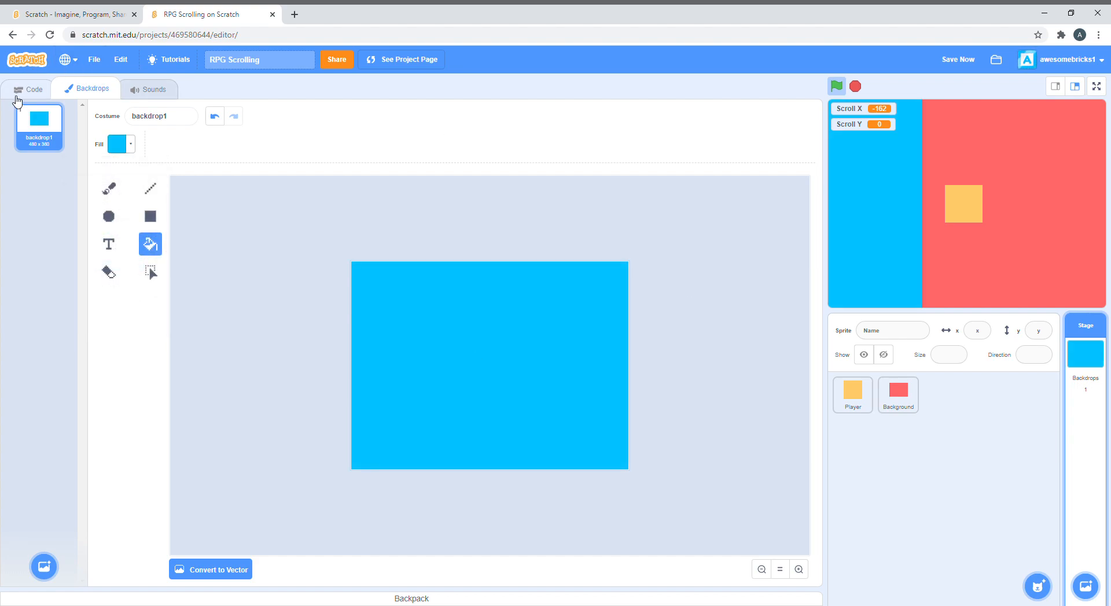
Step: Return to the Background sprite's scripts and scroll the red background over the cyan backdrop
{"action": "left_click", "coordinate": [34, 88]}
{"action": "left_click", "coordinate": [852, 395]}
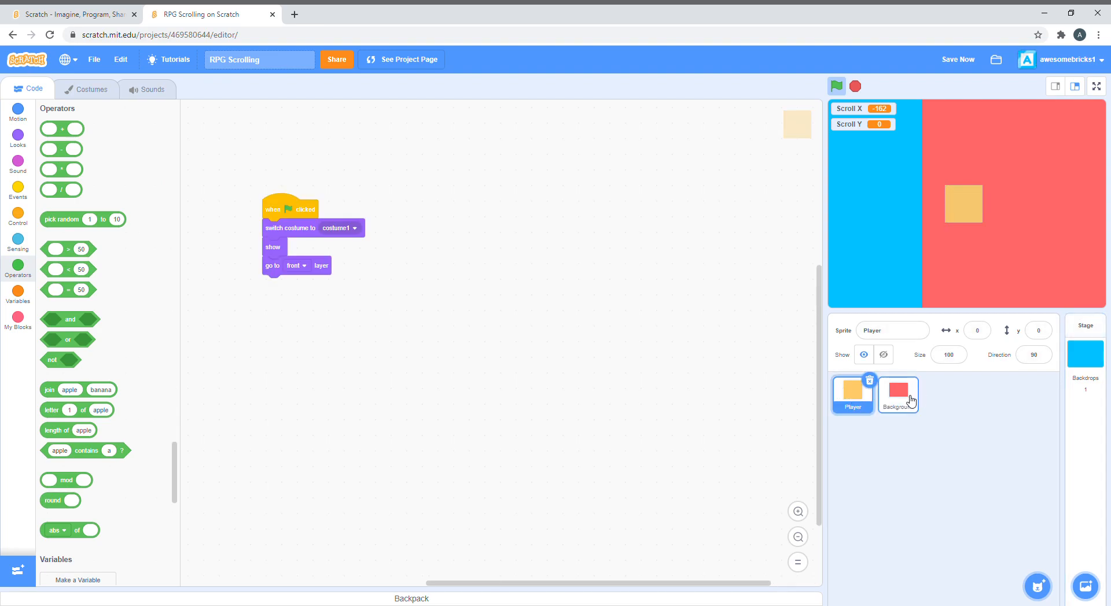
{"action": "left_click", "coordinate": [897, 395]}
{"action": "key", "text": "Left"}
{"action": "key", "text": "Left"}
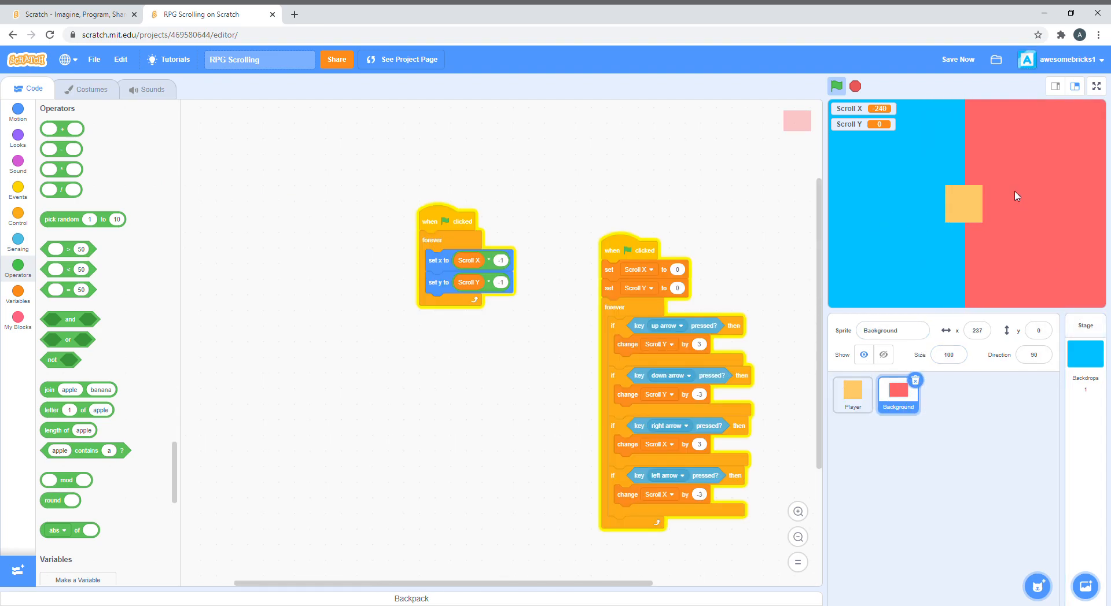
{"action": "key", "text": "Right"}
{"action": "key", "text": "Right"}
{"action": "key", "text": "Right"}
{"action": "key", "text": "Right"}
{"action": "key", "text": "Left"}
{"action": "key", "text": "Left"}
{"action": "key", "text": "Left"}
{"action": "key", "text": "Left"}
{"action": "key", "text": "Left"}
{"action": "key", "text": "Left"}
{"action": "scroll", "coordinate": [479, 320], "scroll_direction": "down", "scroll_amount": 3}
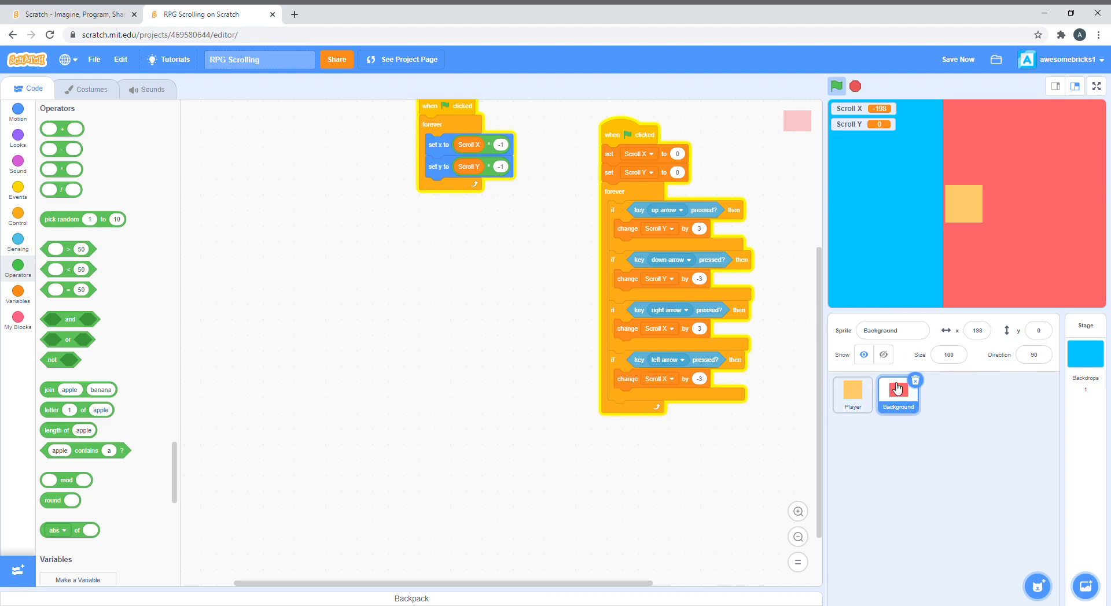
Step: Build an if block whose condition compares Scroll X against a value
{"action": "left_click", "coordinate": [17, 215]}
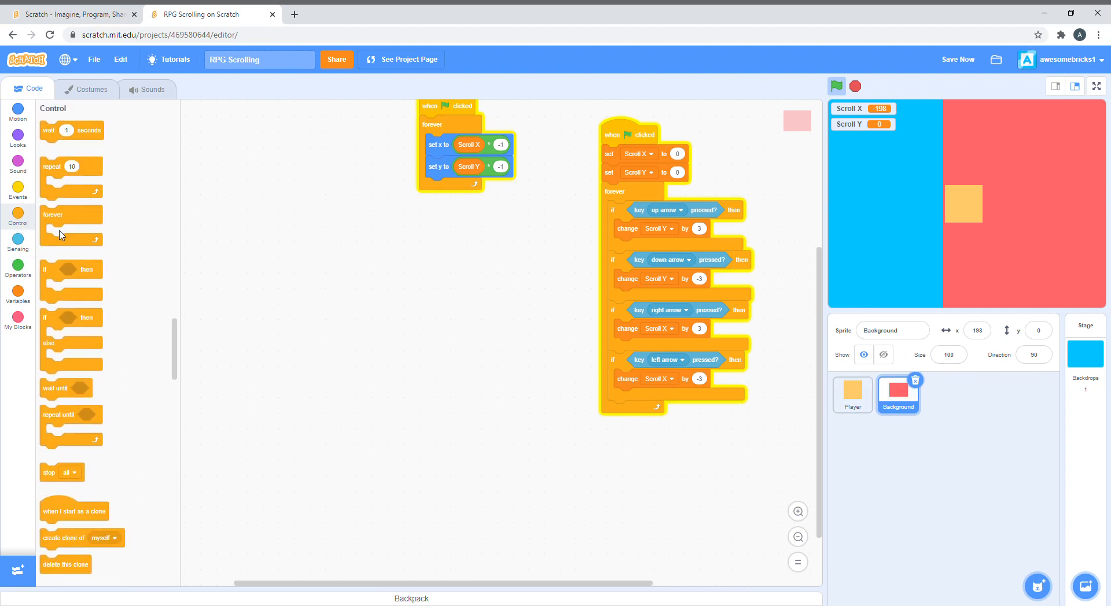
{"action": "left_click_drag", "start_coordinate": [71, 270], "coordinate": [381, 343]}
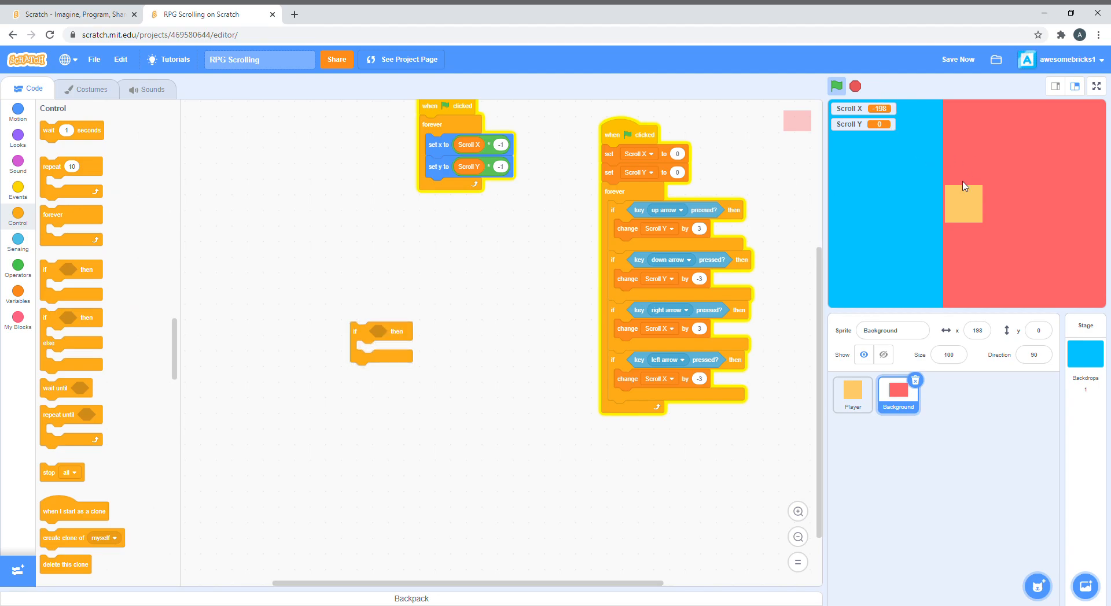
{"action": "key", "text": "Left"}
{"action": "left_click", "coordinate": [17, 293]}
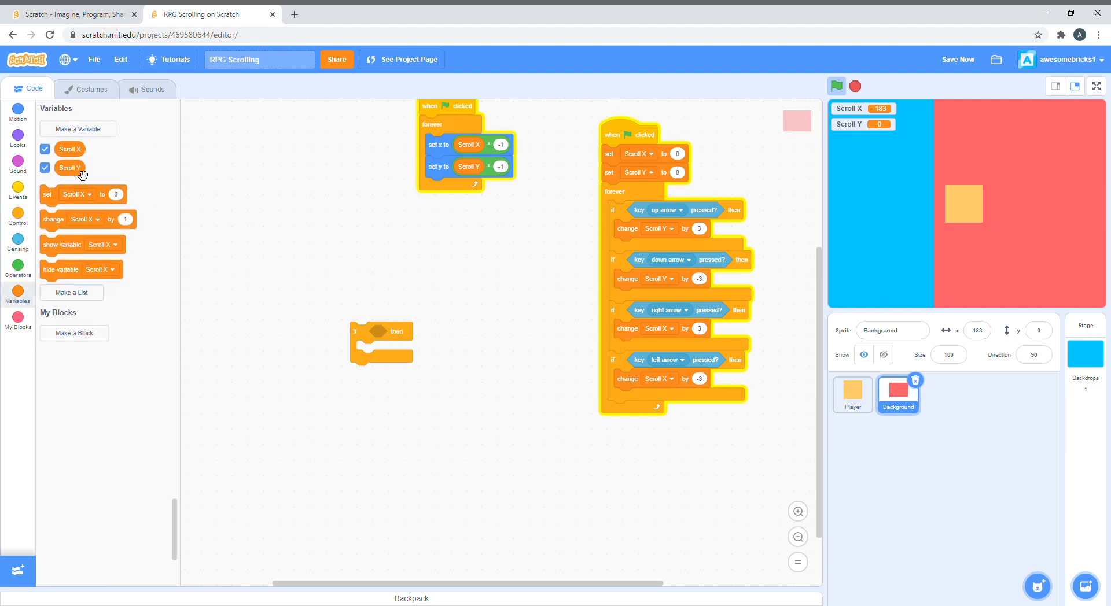
{"action": "left_click_drag", "start_coordinate": [70, 149], "coordinate": [291, 253]}
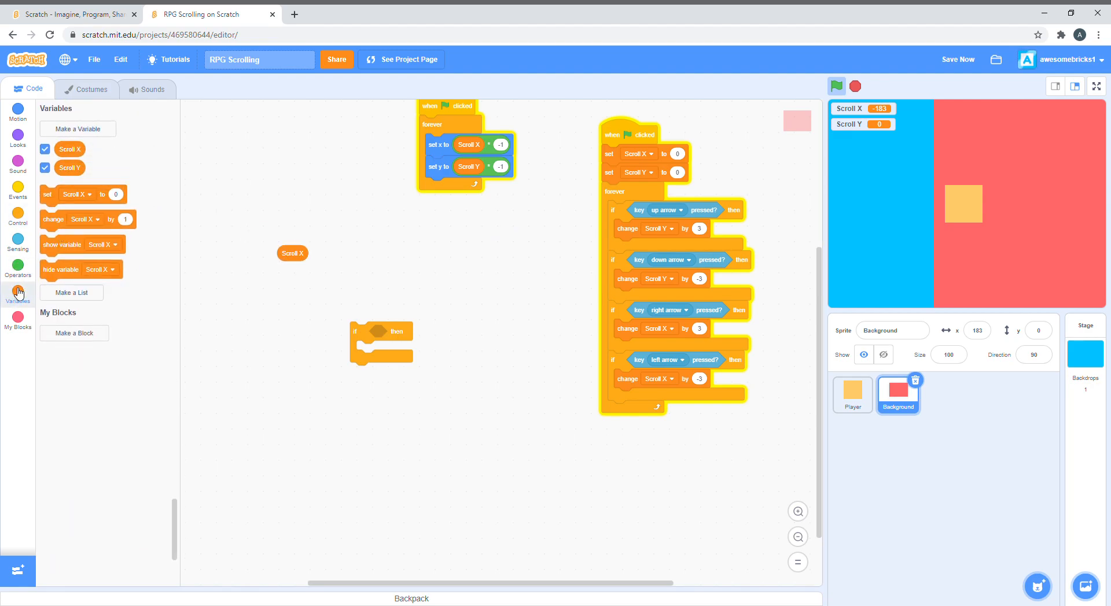
{"action": "left_click", "coordinate": [18, 267]}
{"action": "left_click_drag", "start_coordinate": [68, 289], "coordinate": [396, 332]}
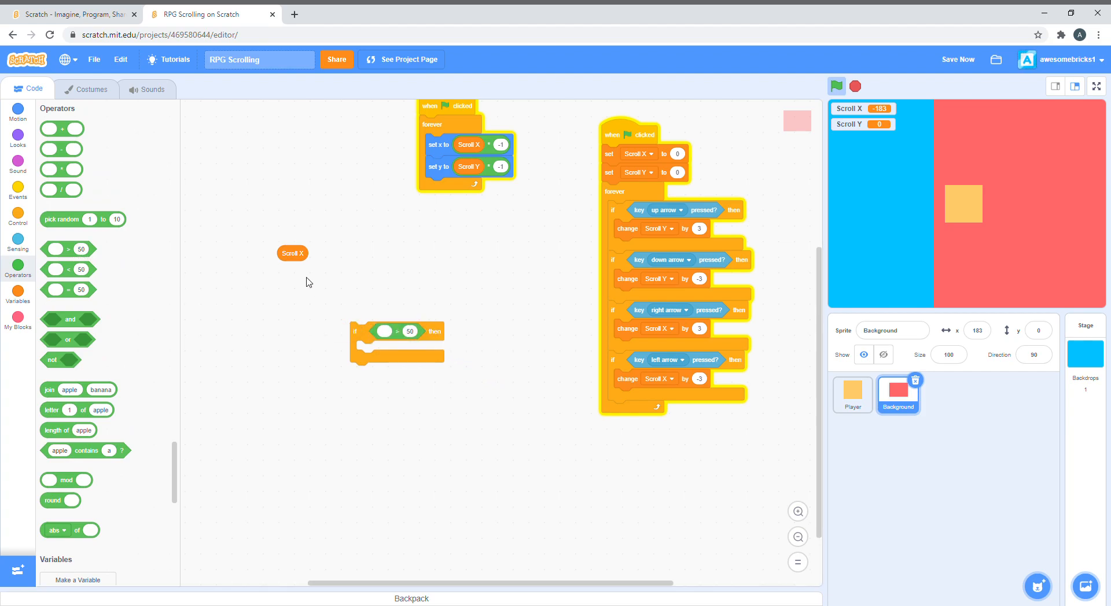
{"action": "left_click_drag", "start_coordinate": [292, 253], "coordinate": [383, 333]}
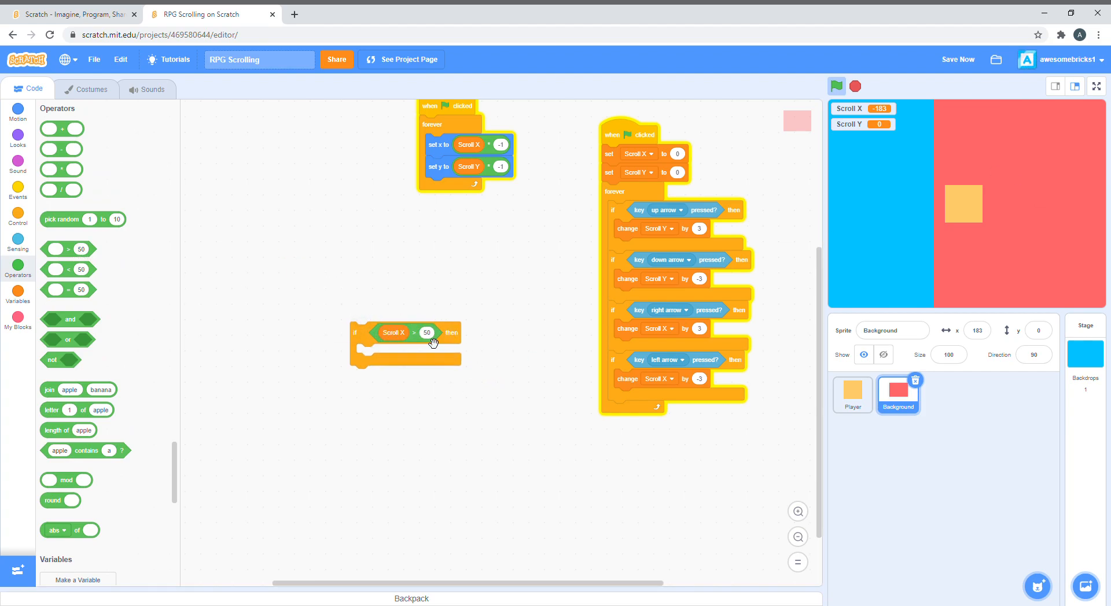
{"action": "type", "text": "-183"}
Step: Inside it set Scroll X to -183 and arrange the condition as -183 > Scroll X
{"action": "right_click", "coordinate": [625, 333]}
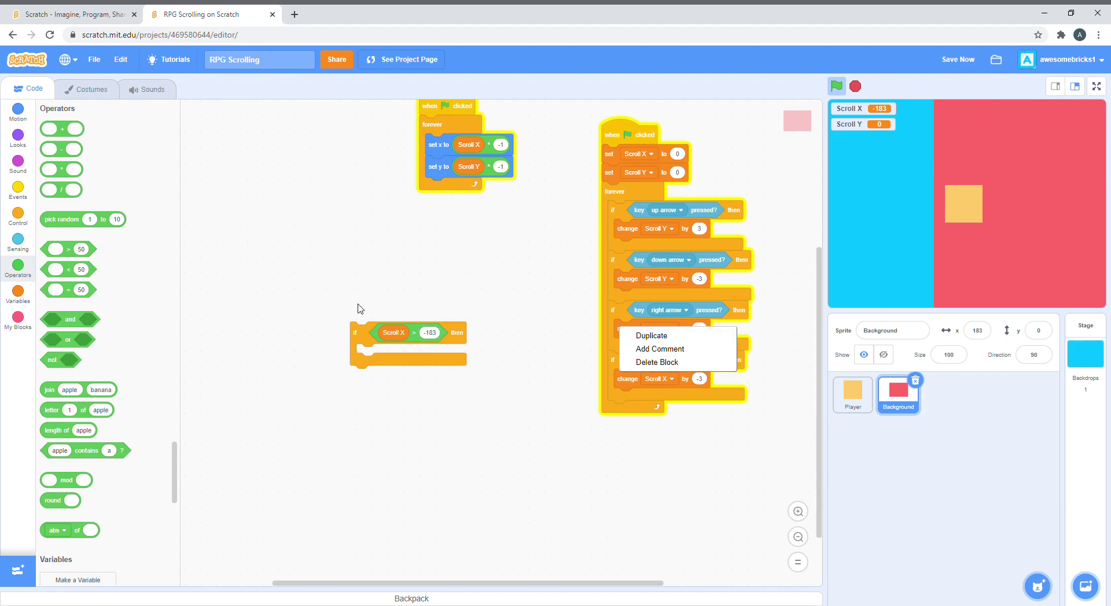
{"action": "left_click", "coordinate": [15, 292]}
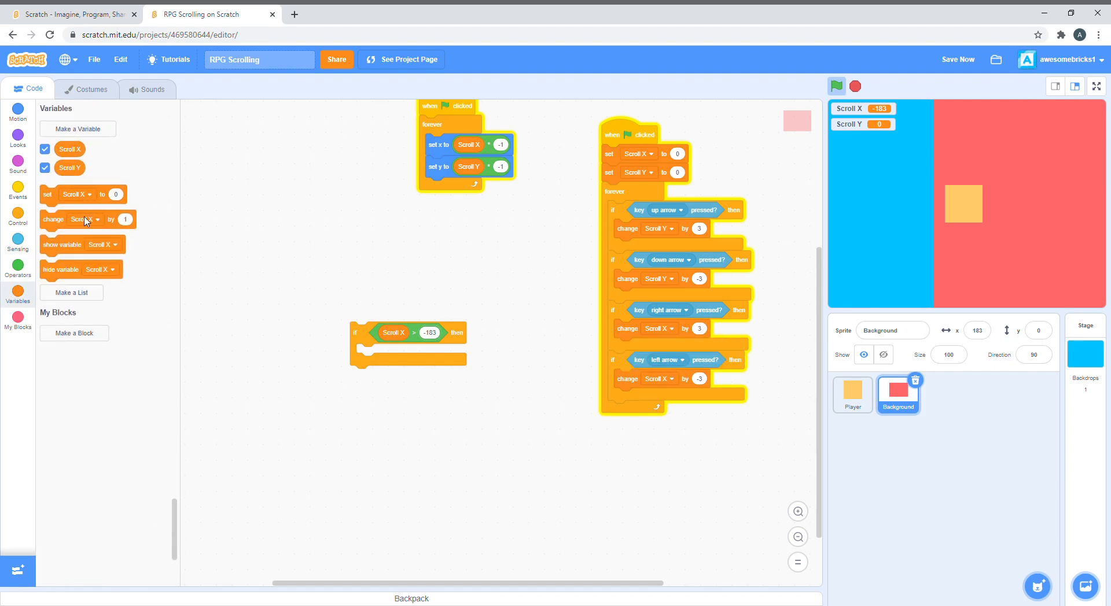
{"action": "left_click_drag", "start_coordinate": [49, 194], "coordinate": [382, 353]}
{"action": "left_click", "coordinate": [404, 353]}
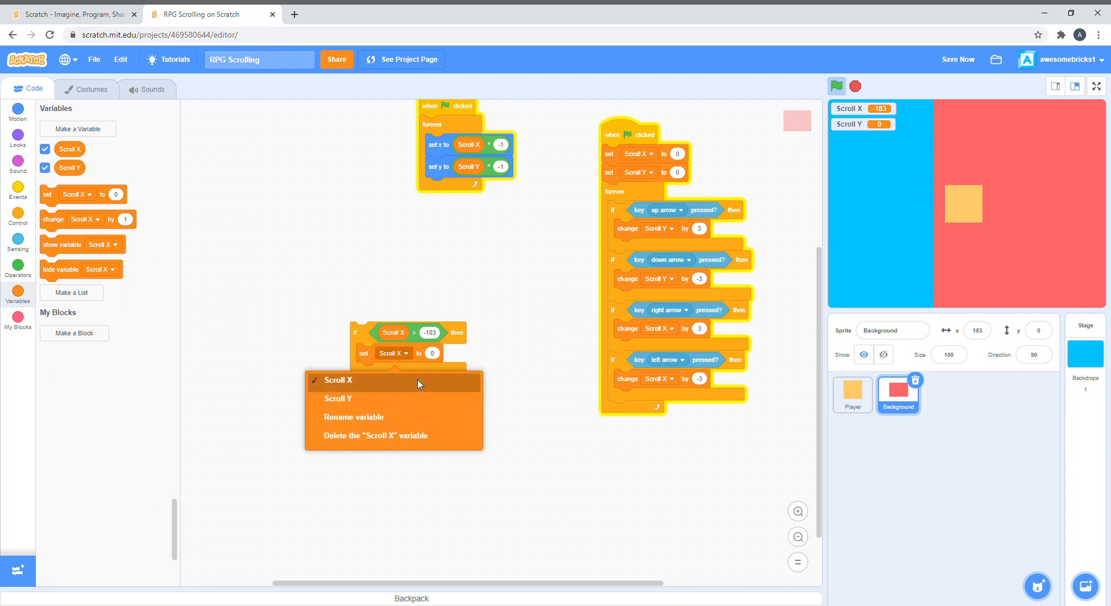
{"action": "left_click", "coordinate": [434, 354]}
{"action": "type", "text": "83"}
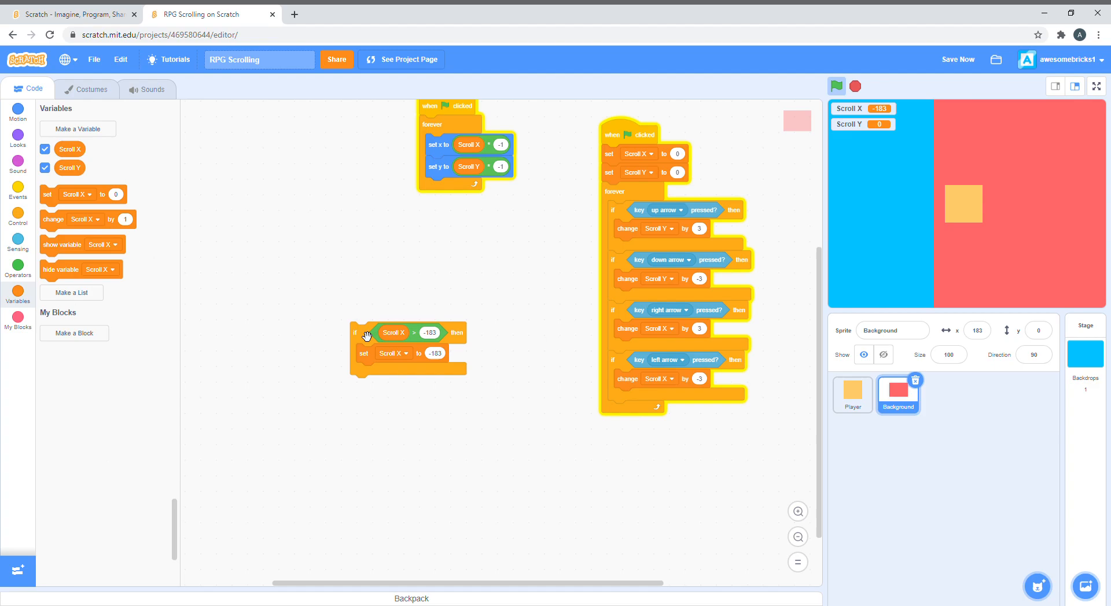
{"action": "mouse_move", "coordinate": [366, 336]}
{"action": "left_mouse_down"}
{"action": "mouse_move", "coordinate": [405, 305]}
{"action": "mouse_move", "coordinate": [456, 306]}
{"action": "left_mouse_up"}
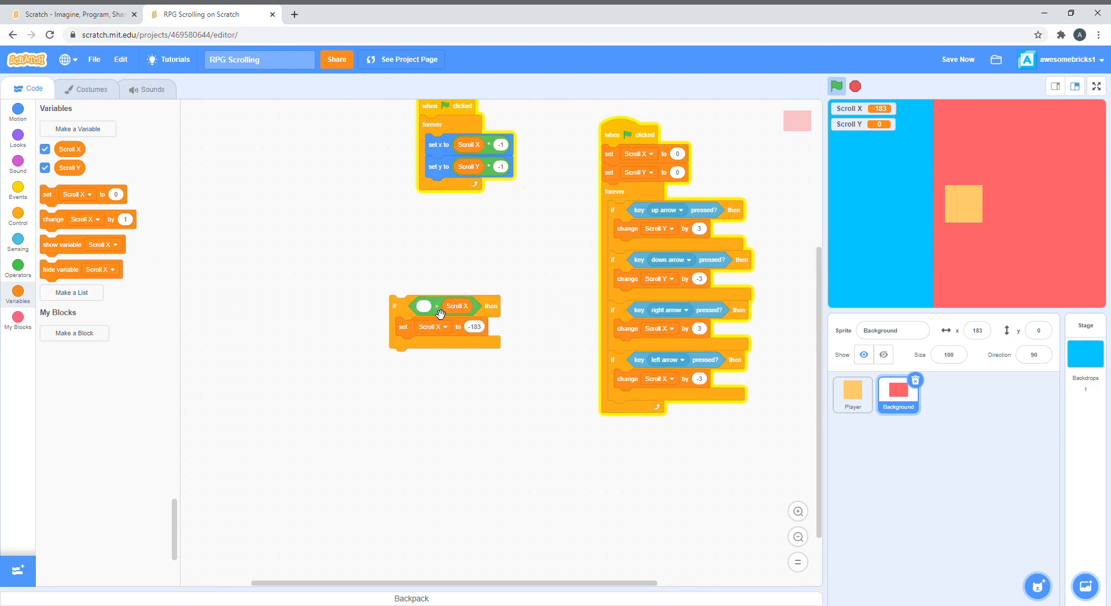
{"action": "type", "text": "-183"}
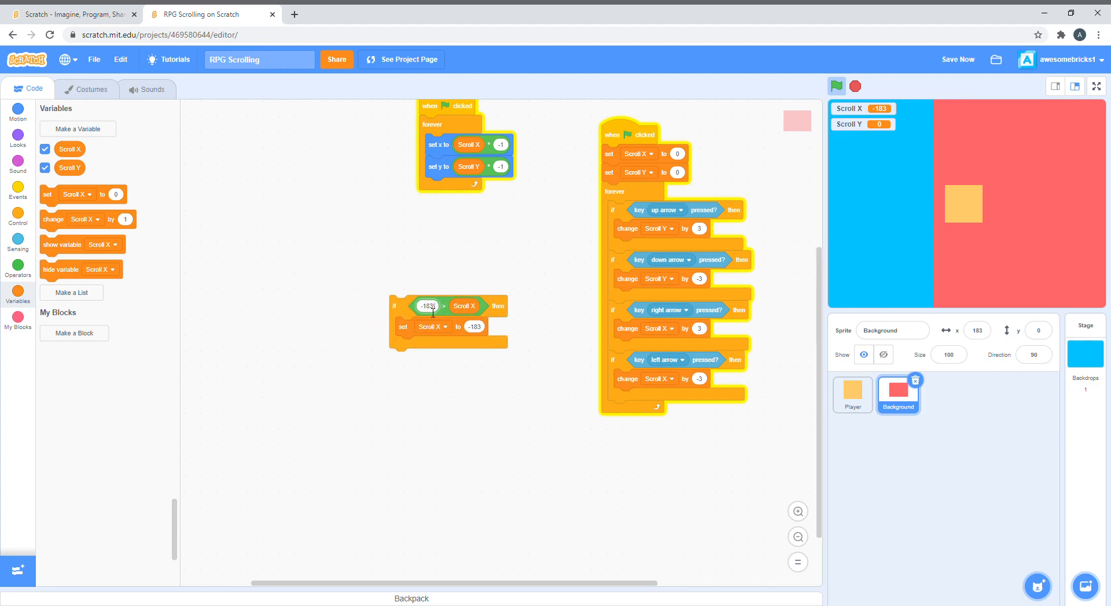
Step: Wrap the Scroll X check in a forever loop under a green-flag start block
{"action": "left_click_drag", "start_coordinate": [408, 313], "coordinate": [408, 354]}
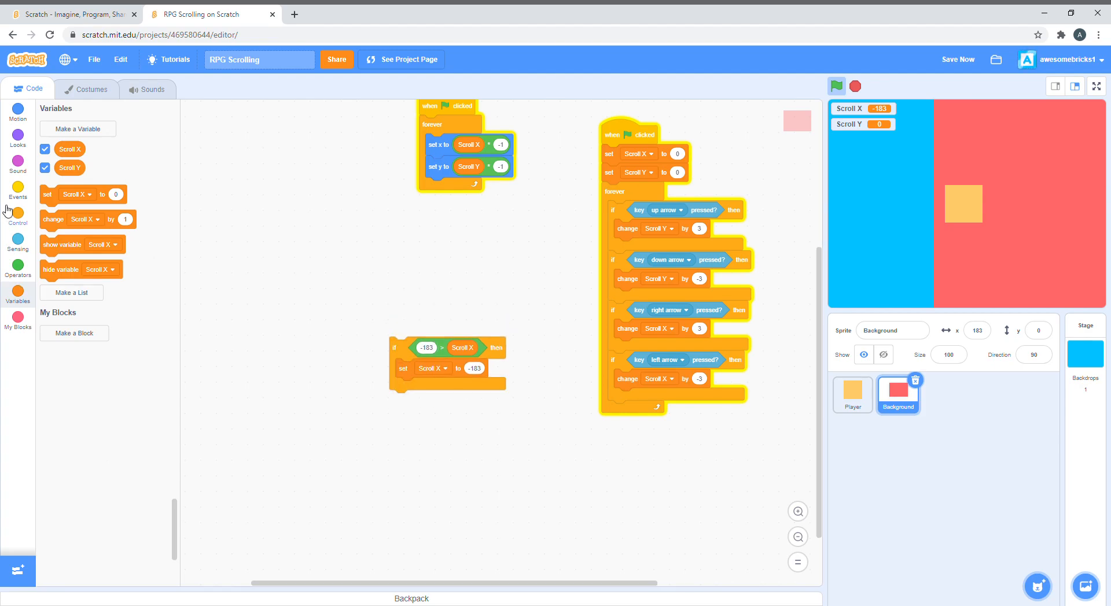
{"action": "left_click", "coordinate": [18, 215]}
{"action": "left_click", "coordinate": [18, 189]}
{"action": "left_click_drag", "start_coordinate": [67, 185], "coordinate": [404, 303]}
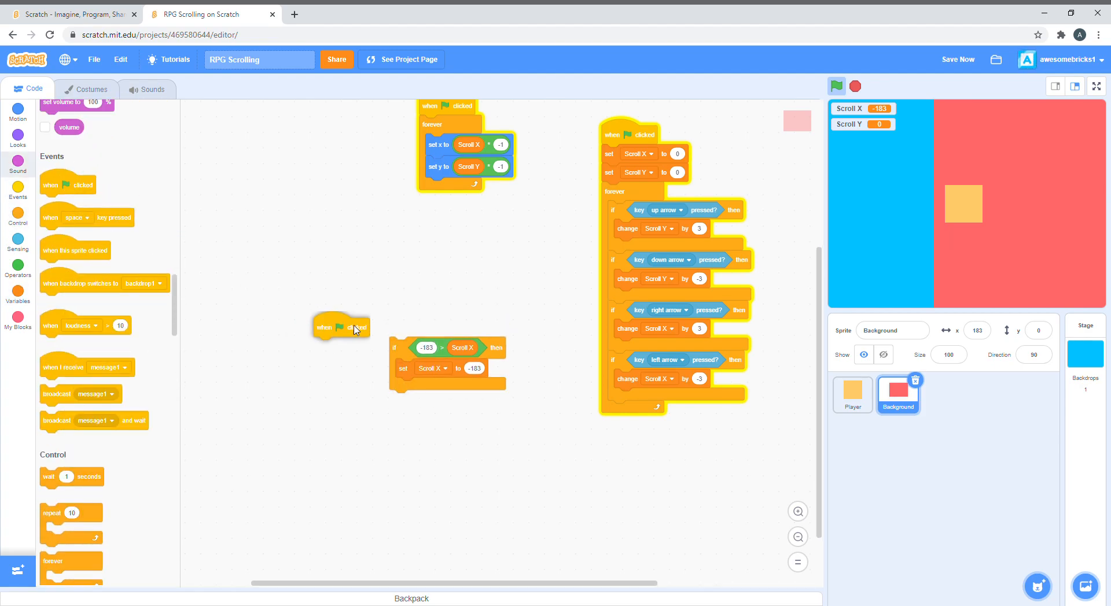
{"action": "left_click", "coordinate": [17, 215]}
{"action": "mouse_move", "coordinate": [52, 217]}
{"action": "left_mouse_down"}
{"action": "mouse_move", "coordinate": [408, 343]}
{"action": "mouse_move", "coordinate": [456, 329]}
{"action": "left_mouse_up"}
Step: Run the project and scroll in all directions to confirm the left edge stops at -183
{"action": "left_click", "coordinate": [457, 326]}
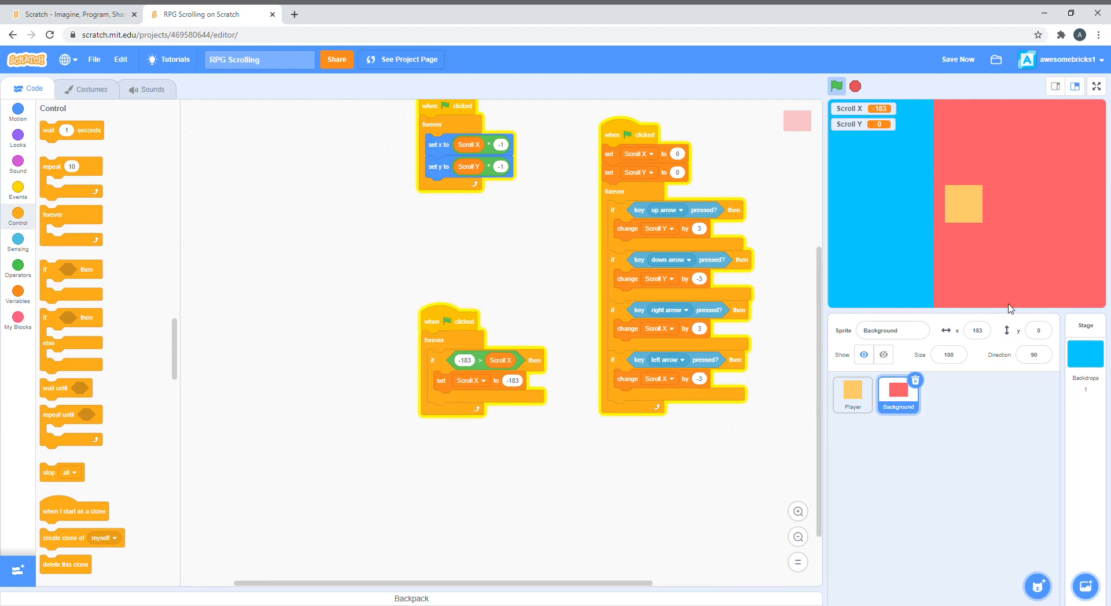
{"action": "key", "text": "Left"}
{"action": "key", "text": "Left"}
{"action": "key", "text": "Left"}
{"action": "key", "text": "Right"}
{"action": "key", "text": "Right"}
{"action": "key", "text": "Right"}
{"action": "key", "text": "Left"}
{"action": "key", "text": "Left"}
{"action": "key", "text": "Right"}
{"action": "key", "text": "Right"}
{"action": "key", "text": "Right"}
{"action": "key", "text": "Right"}
{"action": "key", "text": "Right"}
{"action": "key", "text": "Left"}
{"action": "key", "text": "Left"}
{"action": "key", "text": "Left"}
{"action": "key", "text": "Down"}
{"action": "key", "text": "Down"}
{"action": "key", "text": "Down"}
{"action": "key", "text": "Up"}
{"action": "key", "text": "Up"}
{"action": "key", "text": "Up"}
{"action": "key", "text": "Right"}
{"action": "key", "text": "Right"}
{"action": "key", "text": "Right"}
{"action": "key", "text": "Down"}
{"action": "key", "text": "Down"}
{"action": "key", "text": "Down"}
{"action": "key", "text": "Right"}
{"action": "key", "text": "Right"}
{"action": "key", "text": "Right"}
{"action": "key", "text": "Down"}
{"action": "key", "text": "Down"}
{"action": "key", "text": "Down"}
{"action": "key", "text": "Right"}
{"action": "key", "text": "Right"}
{"action": "key", "text": "Right"}
{"action": "key", "text": "Down"}
{"action": "key", "text": "Down"}
{"action": "key", "text": "Down"}
{"action": "key", "text": "Right"}
{"action": "key", "text": "Right"}
{"action": "key", "text": "Right"}
{"action": "key", "text": "Up"}
{"action": "key", "text": "Up"}
{"action": "key", "text": "Up"}
{"action": "key", "text": "Right"}
{"action": "key", "text": "Right"}
{"action": "key", "text": "Right"}
{"action": "key", "text": "Up"}
{"action": "key", "text": "Up"}
{"action": "key", "text": "Up"}
{"action": "key", "text": "Right"}
{"action": "key", "text": "Right"}
{"action": "key", "text": "Right"}
Step: Duplicate the check as a Scroll Y rule with limit -129 and snap it into the loop
{"action": "right_click", "coordinate": [442, 363]}
{"action": "left_click", "coordinate": [463, 372]}
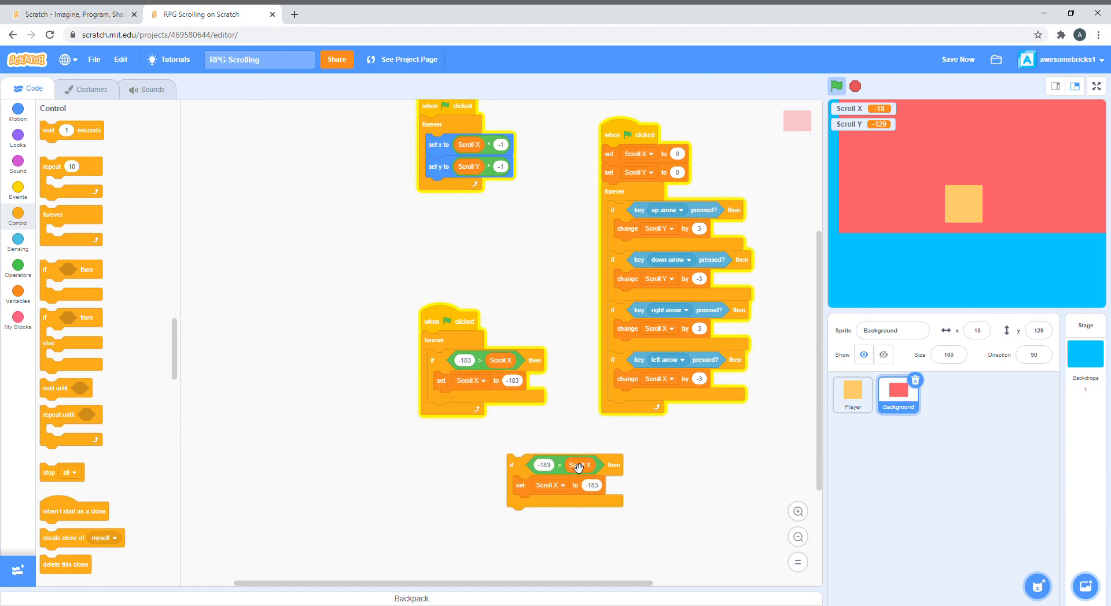
{"action": "right_click", "coordinate": [586, 469]}
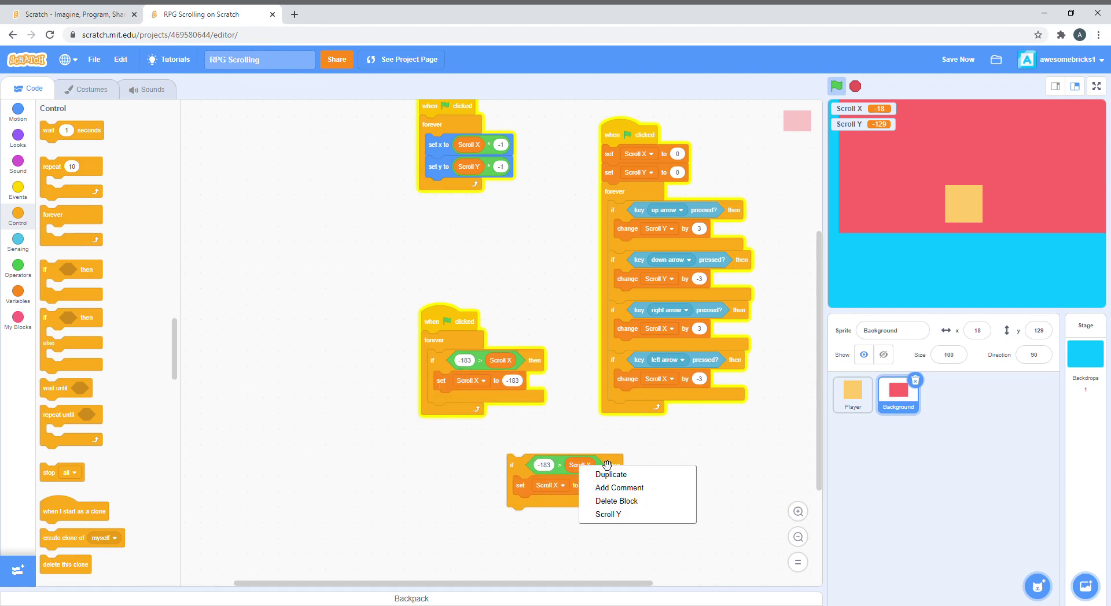
{"action": "left_click", "coordinate": [613, 514]}
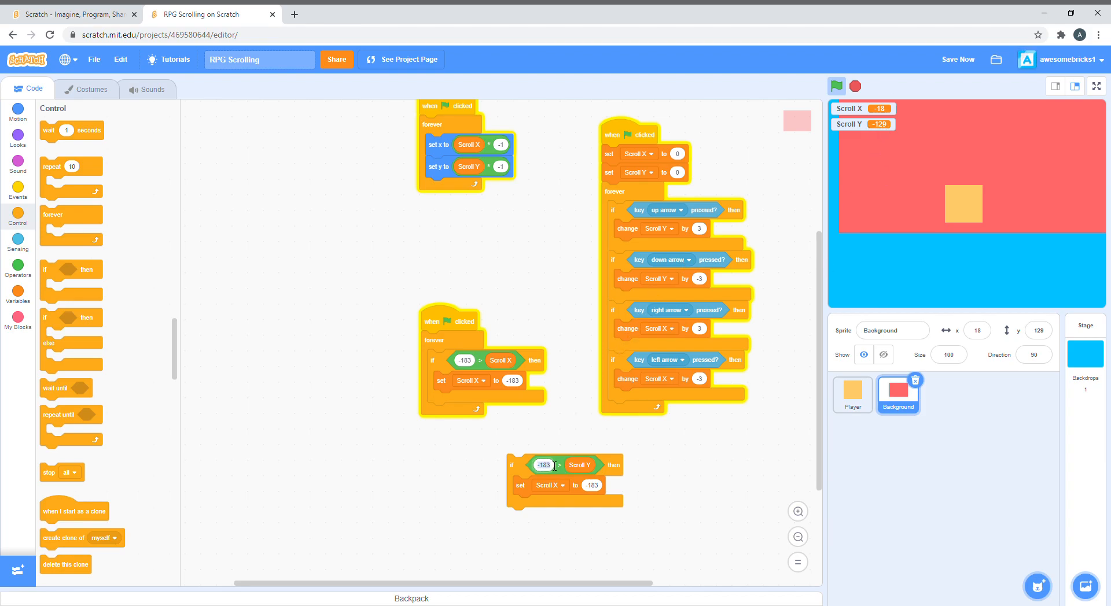
{"action": "type", "text": "-129"}
{"action": "left_click", "coordinate": [564, 486]}
{"action": "left_click", "coordinate": [538, 523]}
{"action": "type", "text": "-129"}
{"action": "left_click_drag", "start_coordinate": [521, 467], "coordinate": [519, 413]}
Step: Scroll around to test the new bottom boundary
{"action": "key", "text": "Down"}
{"action": "key", "text": "Down"}
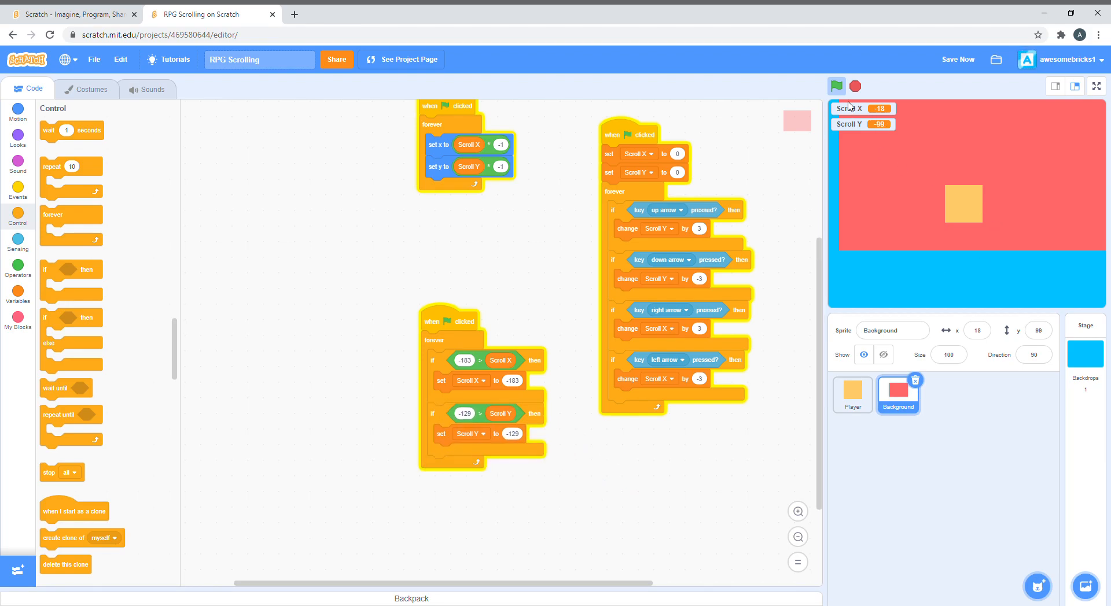
{"action": "key", "text": "Up"}
{"action": "key", "text": "Up"}
{"action": "key", "text": "Up"}
{"action": "key", "text": "Right"}
{"action": "key", "text": "Right"}
{"action": "key", "text": "Right"}
{"action": "key", "text": "Up"}
{"action": "key", "text": "Right"}
Step: Duplicate the rule into 'if Scroll X > 195 then set Scroll X to 195' and add it to the loop
{"action": "right_click", "coordinate": [435, 418]}
{"action": "left_click", "coordinate": [454, 423]}
{"action": "left_click", "coordinate": [383, 438]}
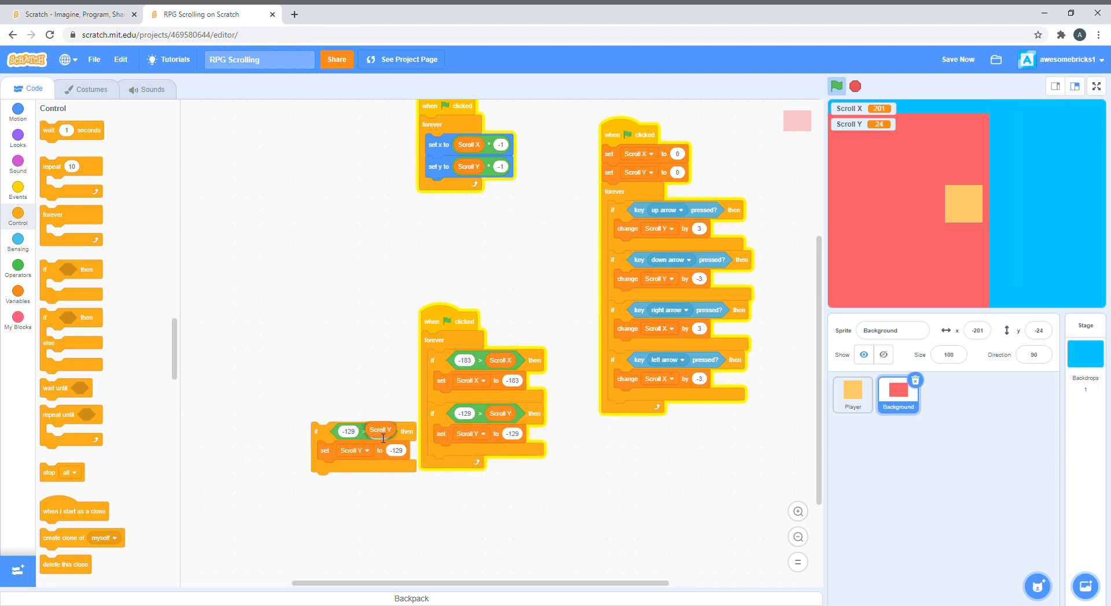
{"action": "left_click_drag", "start_coordinate": [381, 431], "coordinate": [352, 433]}
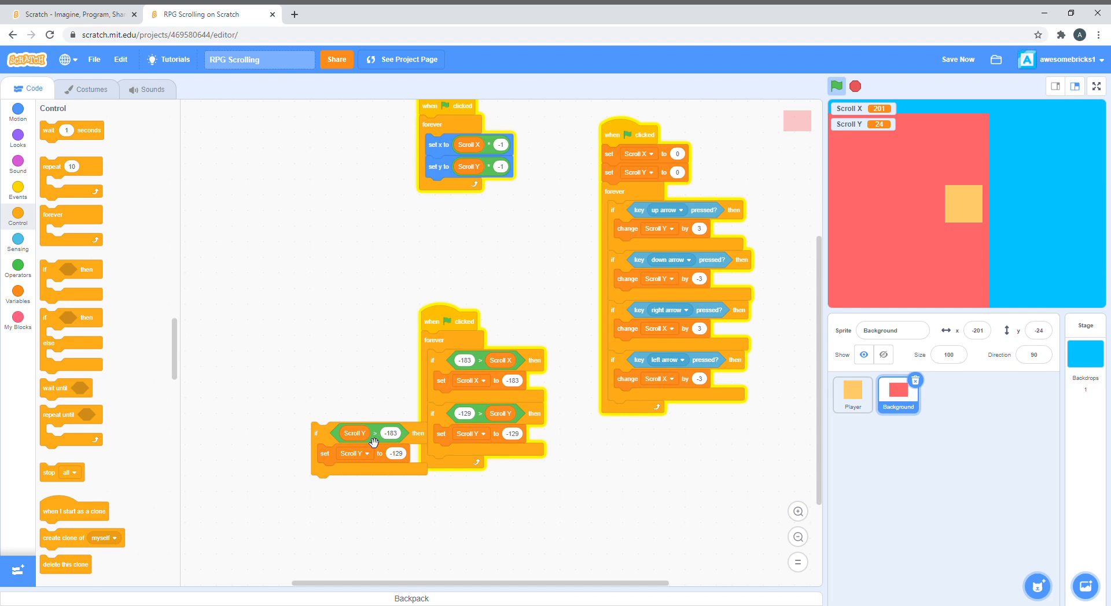
{"action": "right_click", "coordinate": [359, 433]}
{"action": "left_click", "coordinate": [408, 487]}
{"action": "key", "text": "Right"}
{"action": "key", "text": "Right"}
{"action": "key", "text": "Left"}
{"action": "key", "text": "Left"}
{"action": "key", "text": "Left"}
{"action": "key", "text": "BackSpace"}
{"action": "type", "text": "5"}
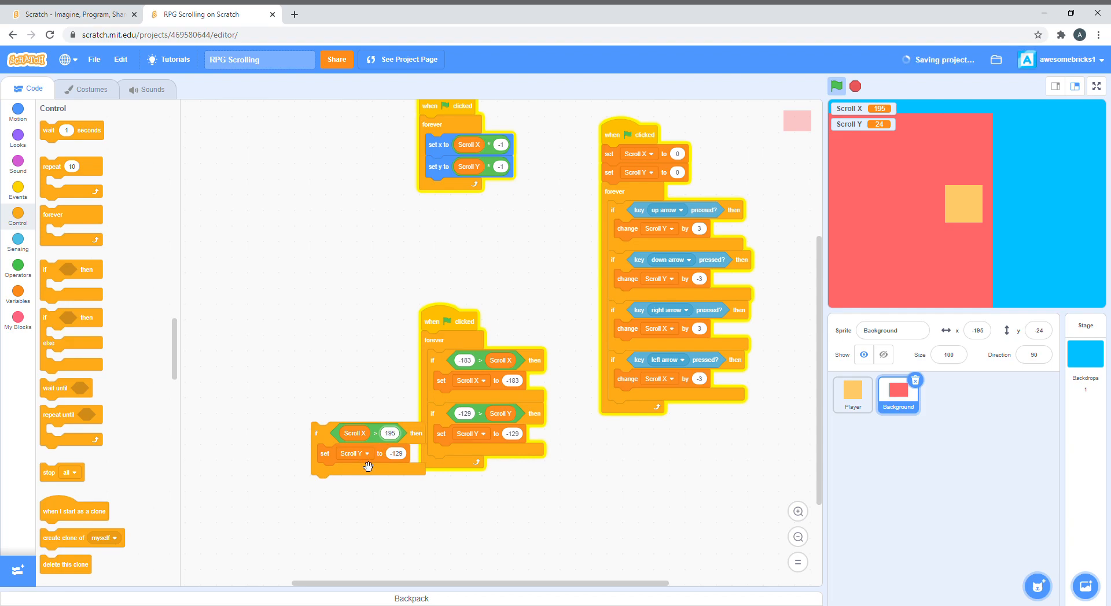
{"action": "left_click", "coordinate": [362, 454]}
{"action": "left_click", "coordinate": [370, 482]}
{"action": "type", "text": "195"}
{"action": "left_click_drag", "start_coordinate": [330, 450], "coordinate": [443, 482]}
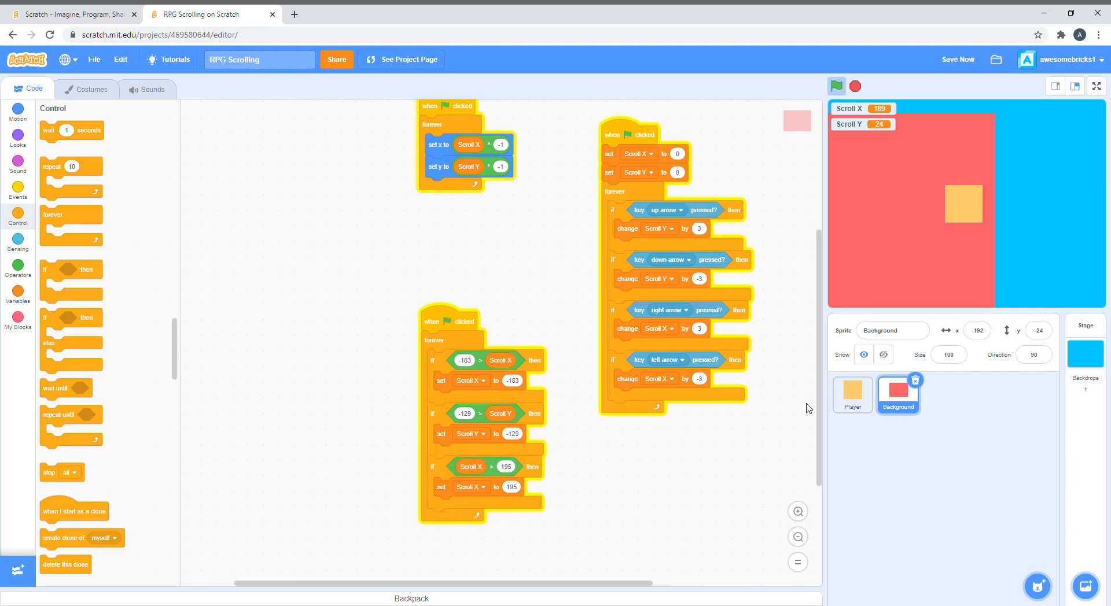
Step: Scroll in each direction to test the right boundary
{"action": "key", "text": "Right"}
{"action": "key", "text": "Down"}
{"action": "key", "text": "Up"}
{"action": "key", "text": "Left"}
{"action": "key", "text": "Right"}
{"action": "key", "text": "Down"}
{"action": "scroll", "coordinate": [408, 473], "scroll_direction": "down", "scroll_amount": 2}
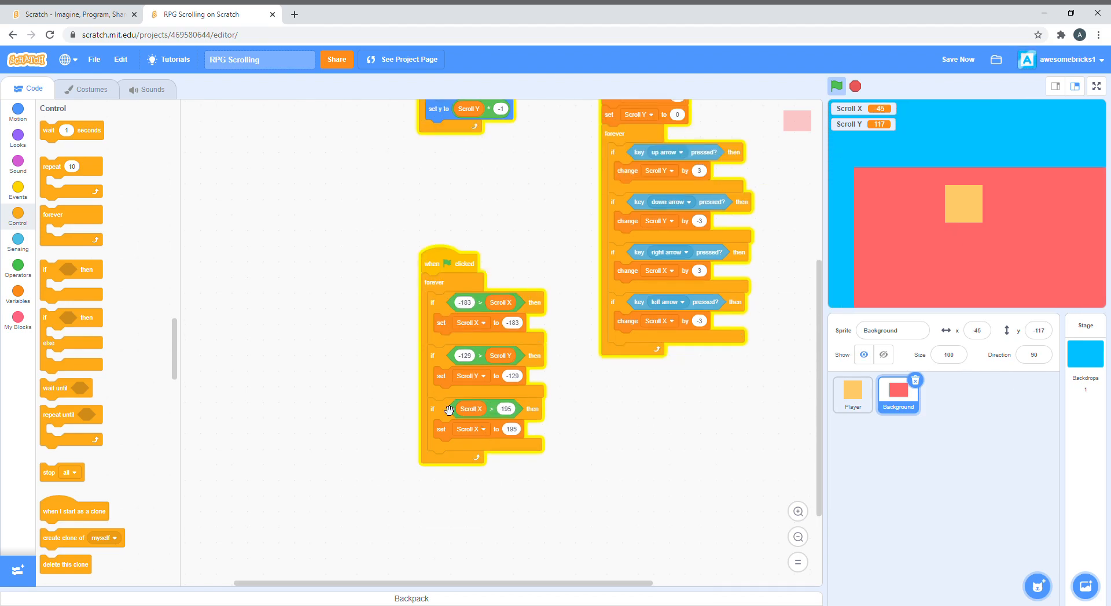
Step: Duplicate the rule into a Scroll Y cap of 123 and snap it into the loop
{"action": "right_click", "coordinate": [449, 410]}
{"action": "left_click", "coordinate": [463, 417]}
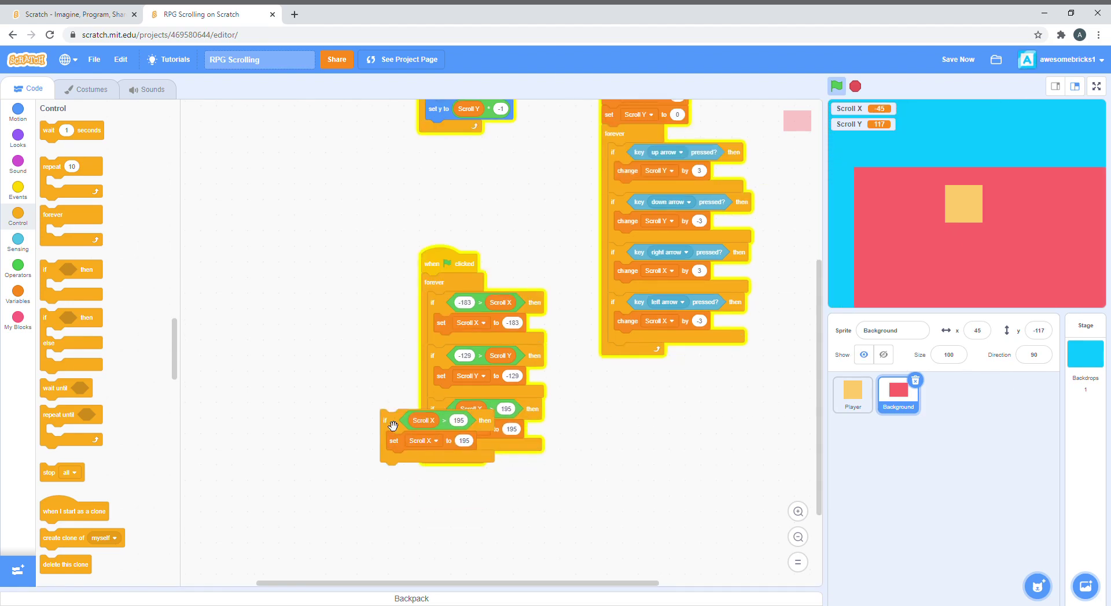
{"action": "right_click", "coordinate": [434, 426]}
{"action": "left_click", "coordinate": [460, 469]}
{"action": "key", "text": "Up"}
{"action": "key", "text": "Up"}
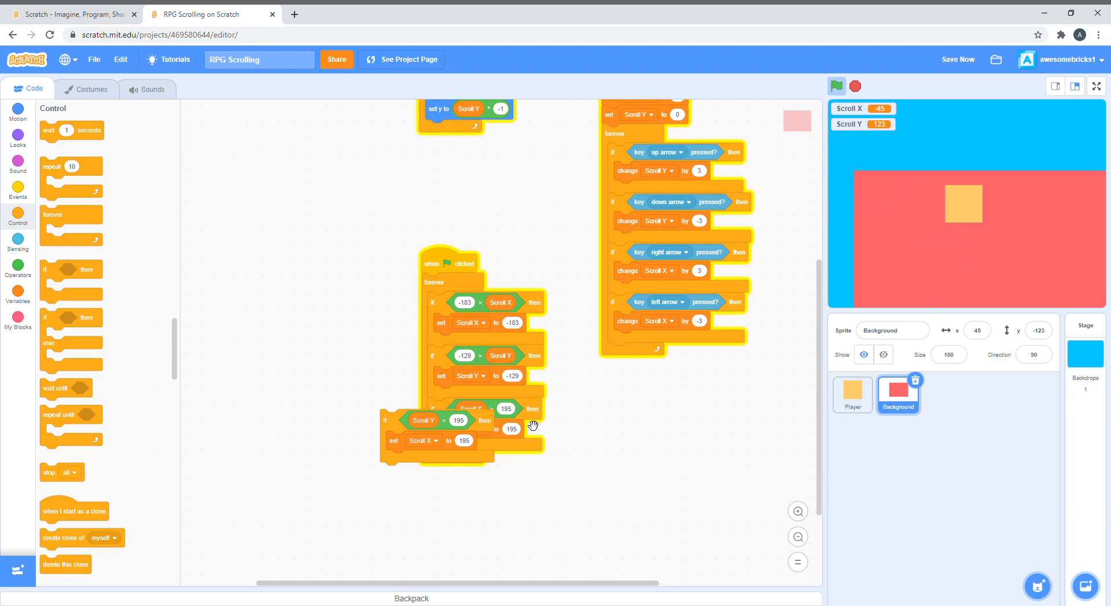
{"action": "type", "text": "123"}
{"action": "left_click", "coordinate": [415, 443]}
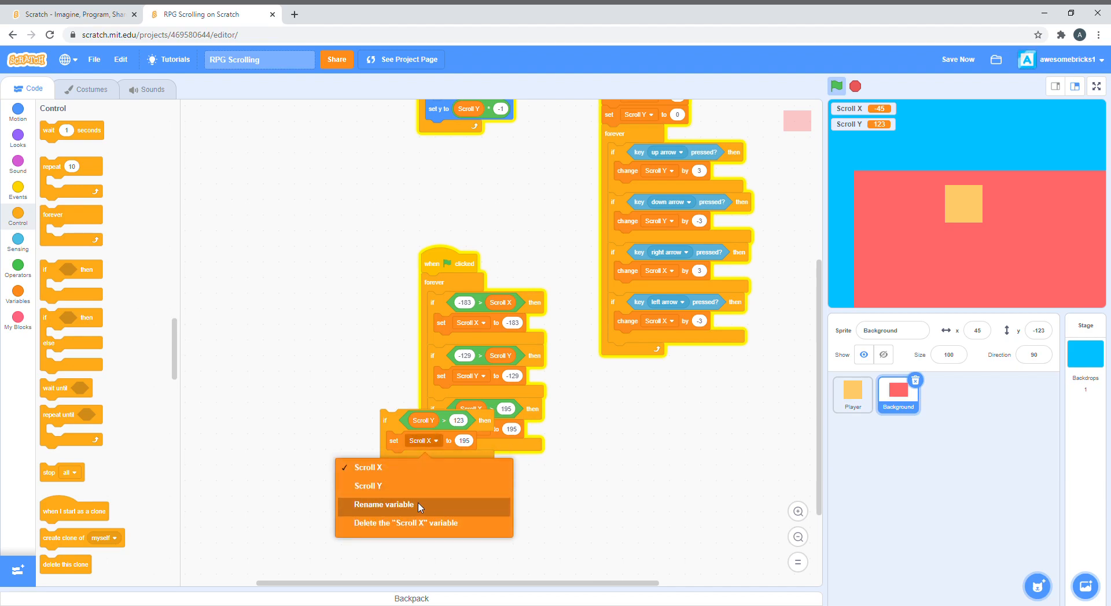
{"action": "left_click", "coordinate": [373, 485]}
{"action": "left_click", "coordinate": [464, 440]}
{"action": "type", "text": "123"}
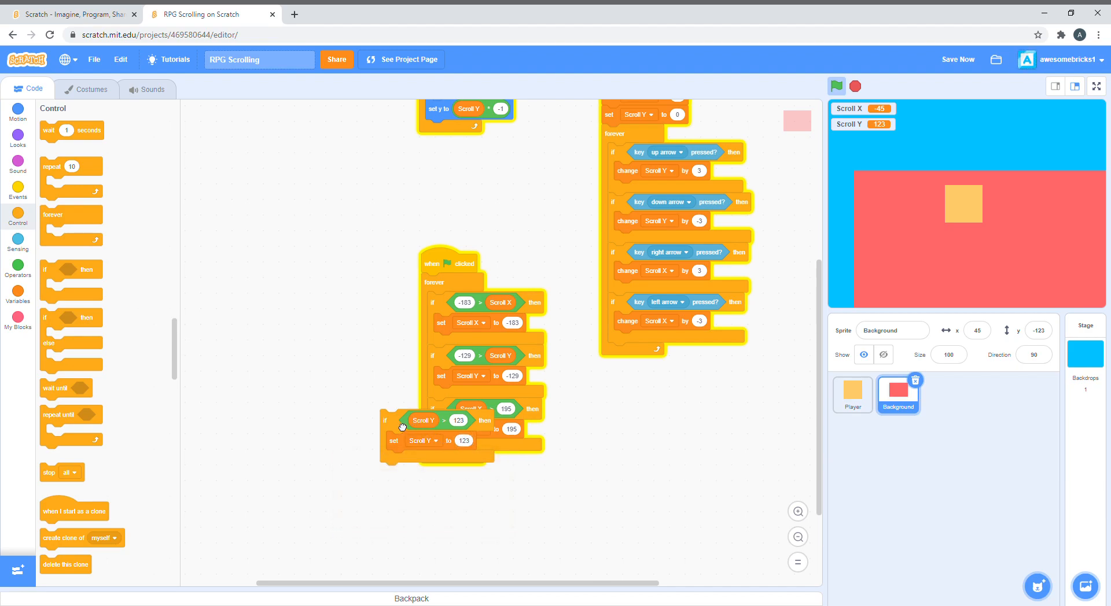
{"action": "left_click_drag", "start_coordinate": [414, 426], "coordinate": [456, 478]}
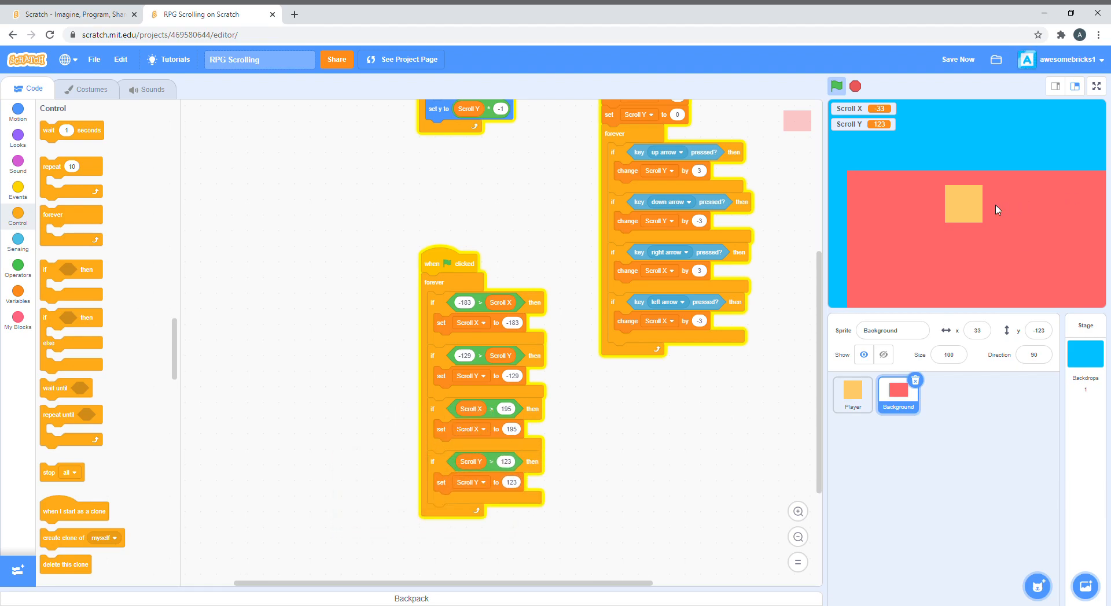
Step: Scroll to every edge to confirm all four boundaries hold
{"action": "key", "text": "Left"}
{"action": "key", "text": "Down"}
{"action": "key", "text": "Right"}
{"action": "key", "text": "Down"}
{"action": "key", "text": "Up"}
{"action": "key", "text": "Up"}
{"action": "key", "text": "Up"}
{"action": "key", "text": "Up"}
{"action": "key", "text": "Up"}
{"action": "key", "text": "Right"}
{"action": "key", "text": "Right"}
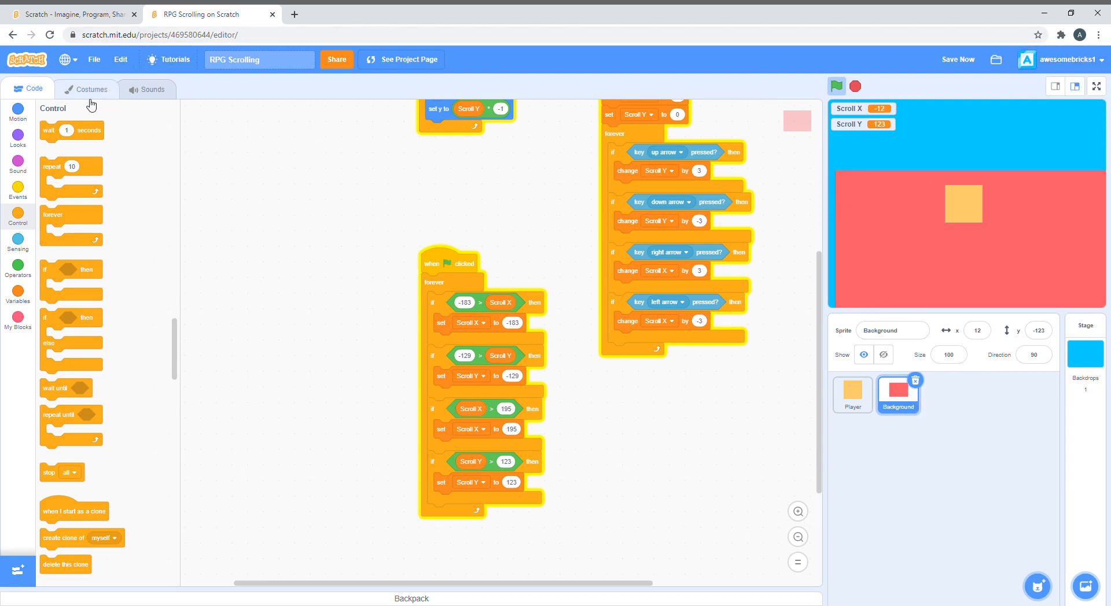
Step: Add a new painted Background costume named Dot with a round dot drawn at the canvas centre
{"action": "left_click", "coordinate": [86, 89]}
{"action": "mouse_move", "coordinate": [43, 567]}
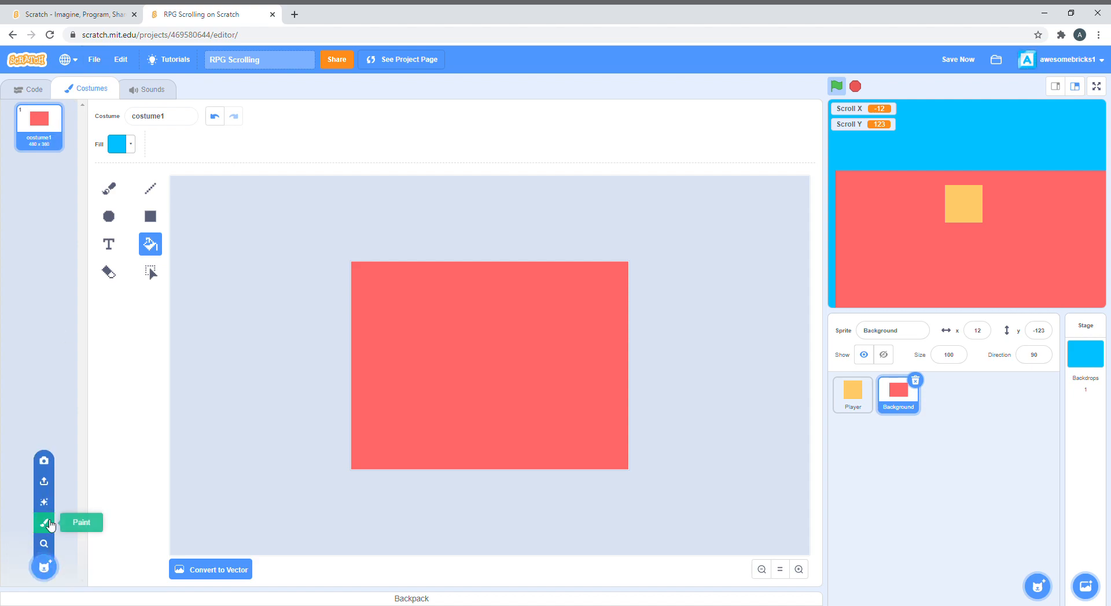
{"action": "left_click", "coordinate": [44, 522]}
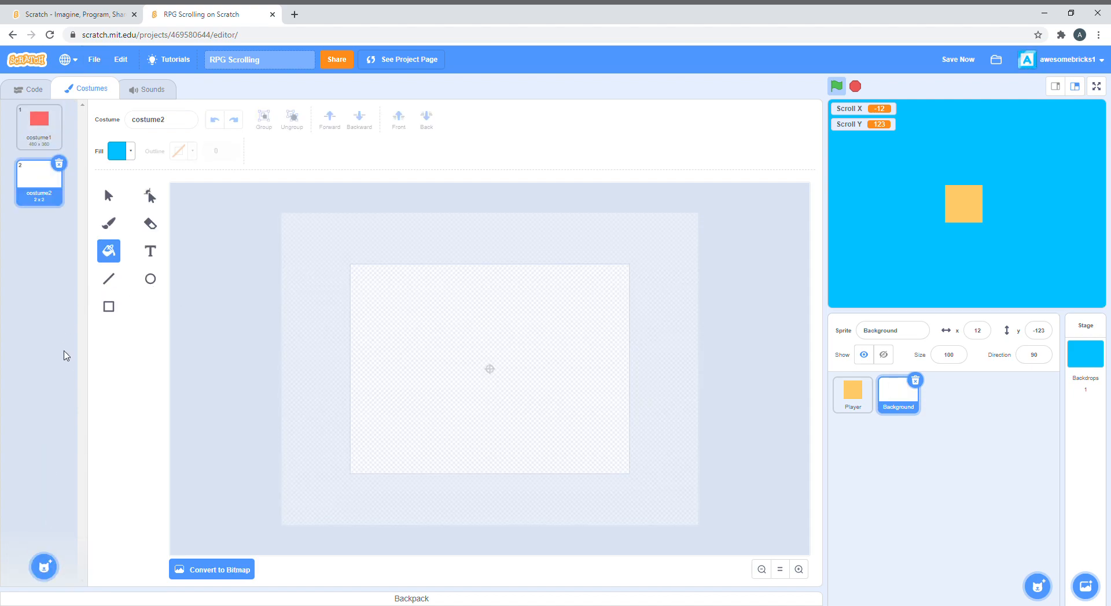
{"action": "left_click", "coordinate": [151, 279]}
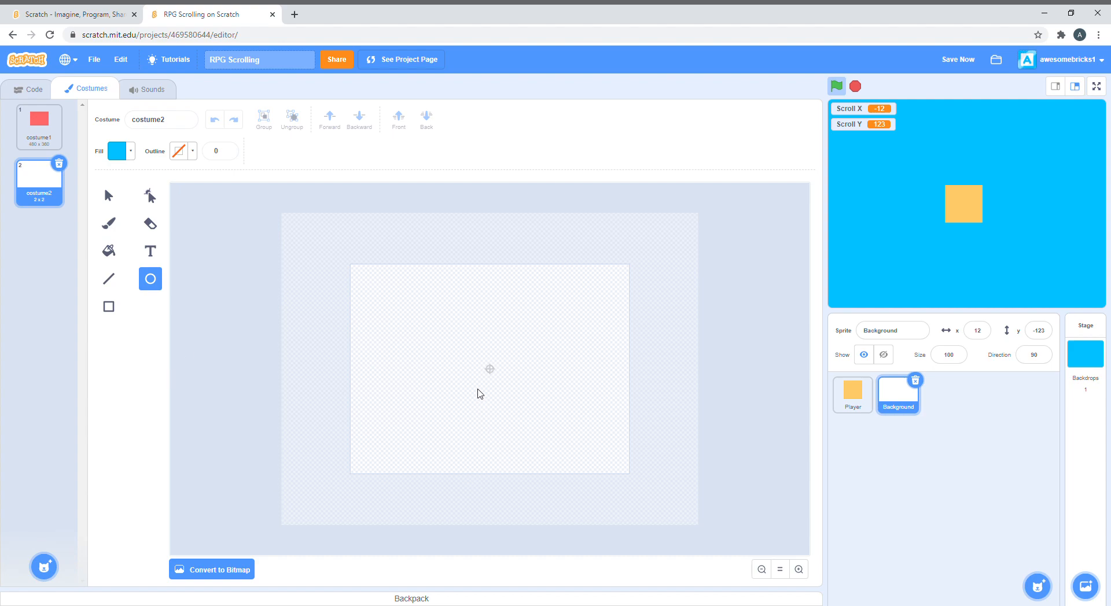
{"action": "mouse_move", "coordinate": [477, 365]}
{"action": "left_mouse_down"}
{"action": "mouse_move", "coordinate": [514, 396]}
{"action": "mouse_move", "coordinate": [493, 376]}
{"action": "left_mouse_up"}
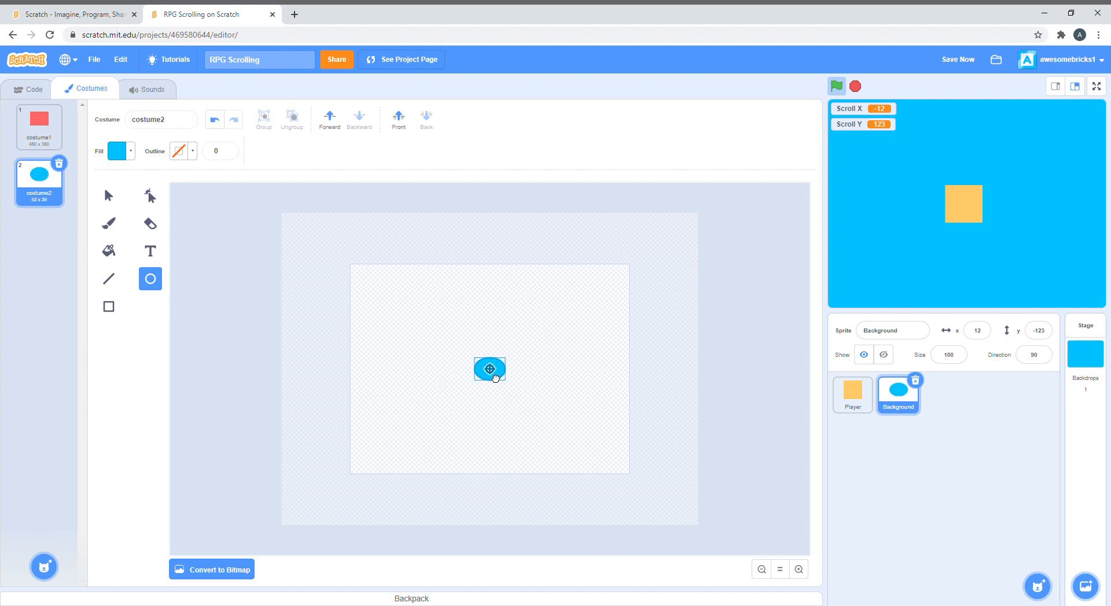
{"action": "left_click", "coordinate": [165, 119]}
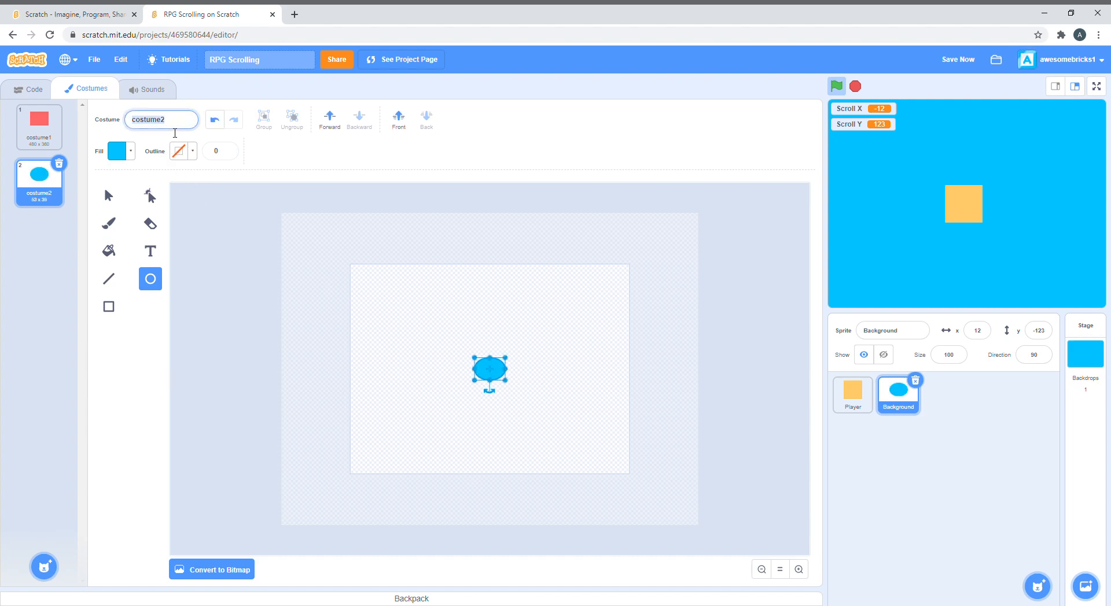
{"action": "type", "text": "Dot"}
{"action": "key", "text": "Return"}
{"action": "key", "text": "Delete"}
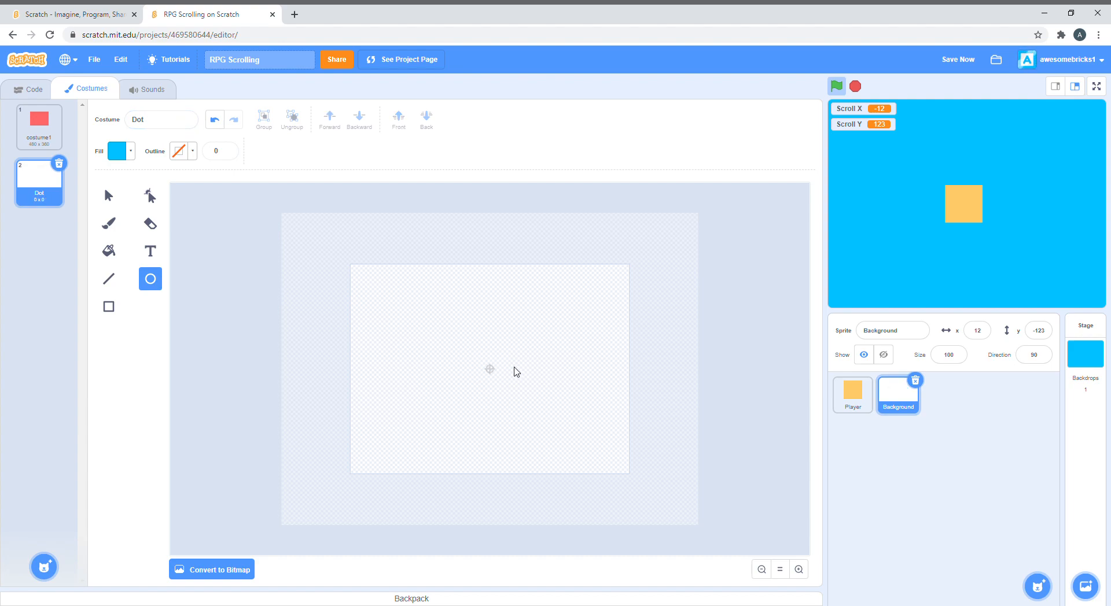
{"action": "mouse_move", "coordinate": [475, 357]}
{"action": "left_mouse_down"}
{"action": "mouse_move", "coordinate": [504, 389]}
{"action": "mouse_move", "coordinate": [490, 376]}
{"action": "left_mouse_up"}
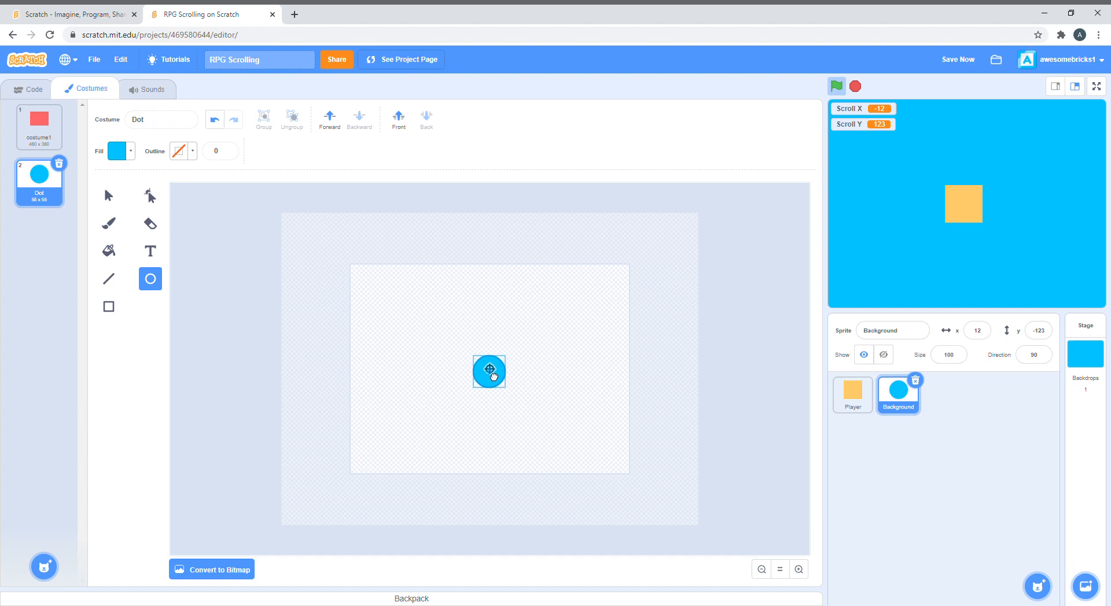
{"action": "left_click", "coordinate": [550, 383]}
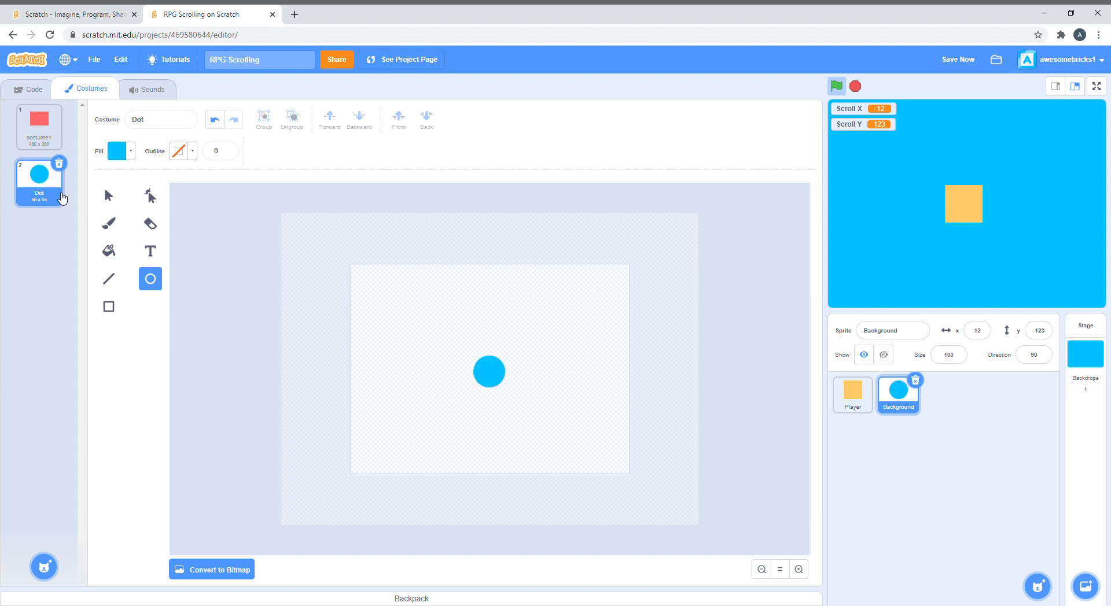
Step: Fill the dot red, set the sprite size to 300, and return to the red rectangle costume
{"action": "left_click", "coordinate": [880, 331]}
{"action": "left_click", "coordinate": [955, 354]}
{"action": "left_click", "coordinate": [109, 251]}
{"action": "left_click", "coordinate": [117, 151]}
{"action": "left_click_drag", "start_coordinate": [128, 213], "coordinate": [76, 213]}
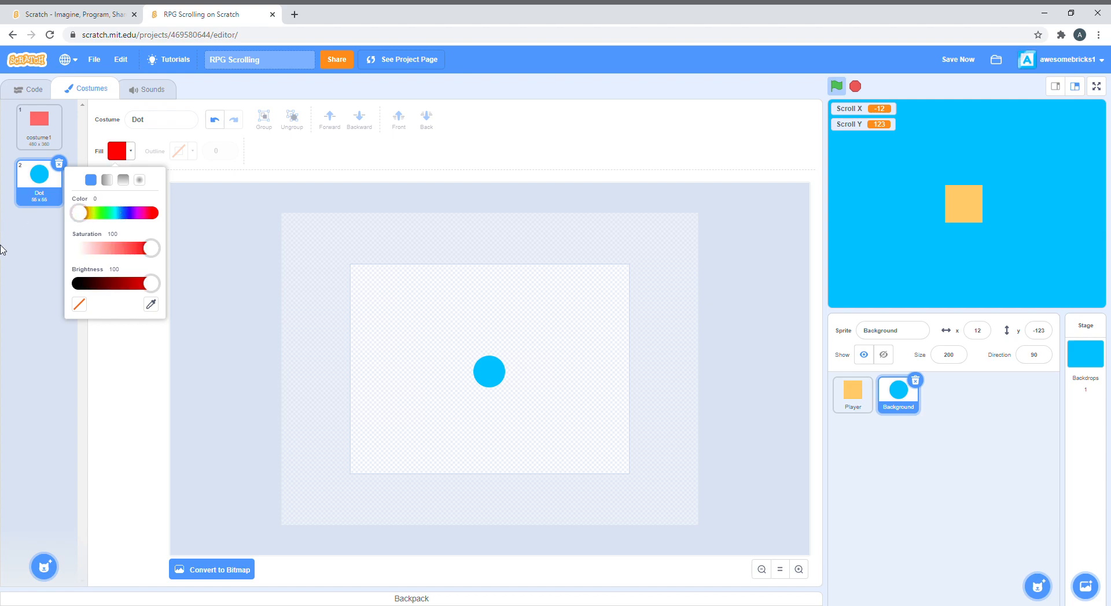
{"action": "left_click", "coordinate": [173, 304]}
{"action": "left_click", "coordinate": [488, 372]}
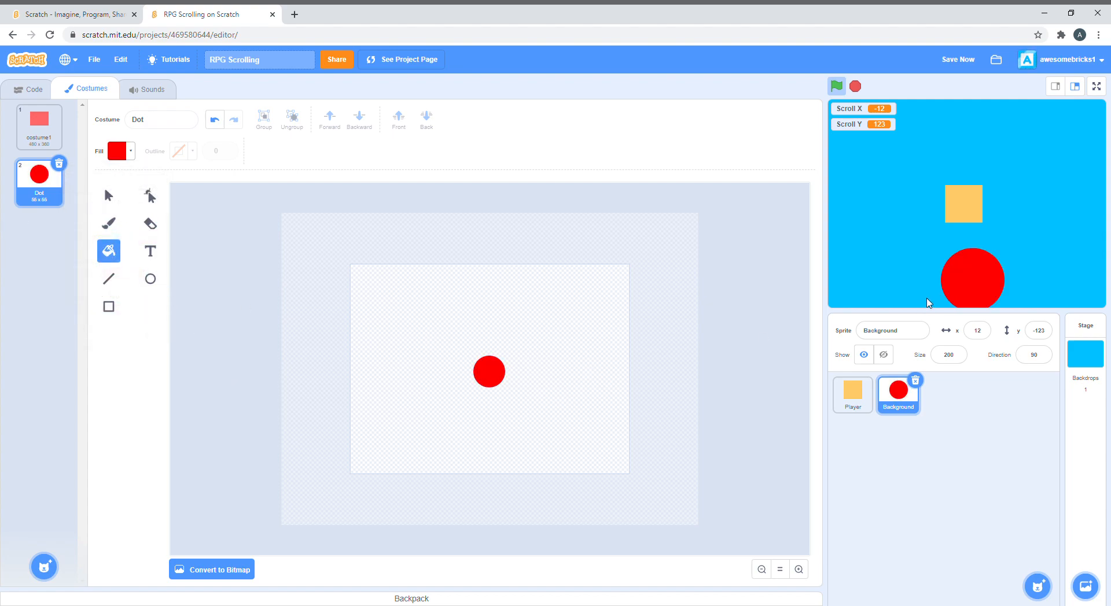
{"action": "left_click", "coordinate": [949, 355]}
{"action": "type", "text": "0"}
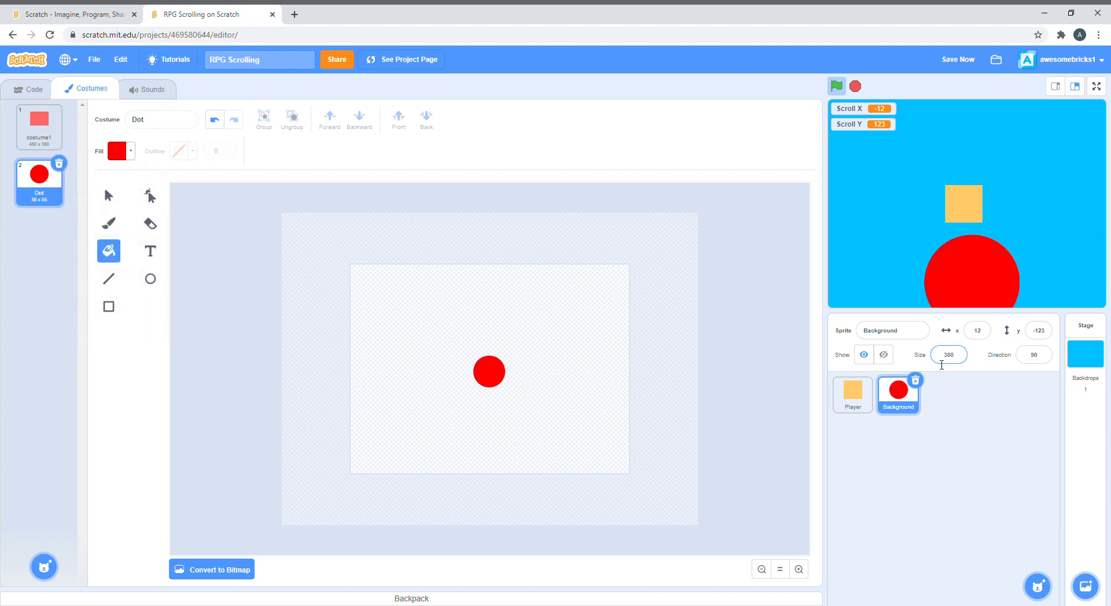
{"action": "key", "text": "Return"}
{"action": "left_click", "coordinate": [52, 126]}
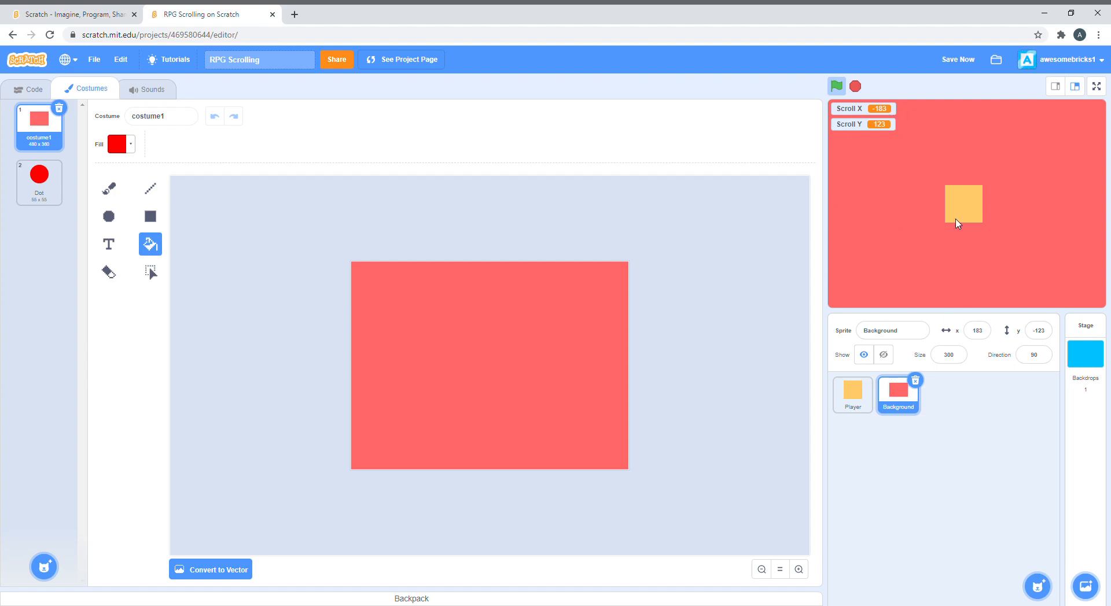
Step: Delete the unused Dot costume and set the Background sprite size back to 100
{"action": "left_click", "coordinate": [26, 89]}
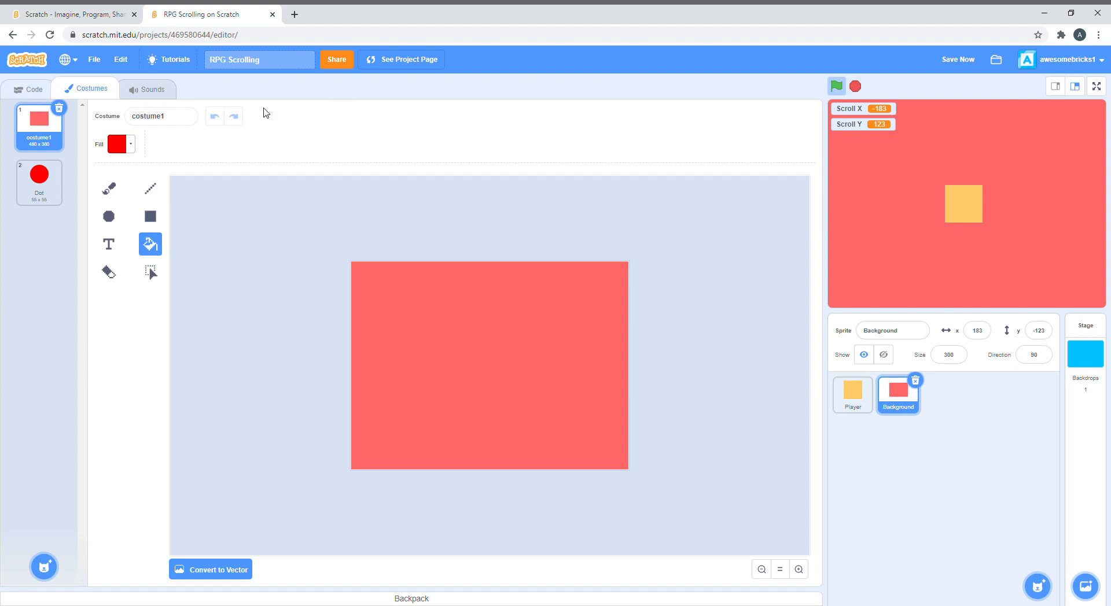
{"action": "left_click", "coordinate": [85, 89]}
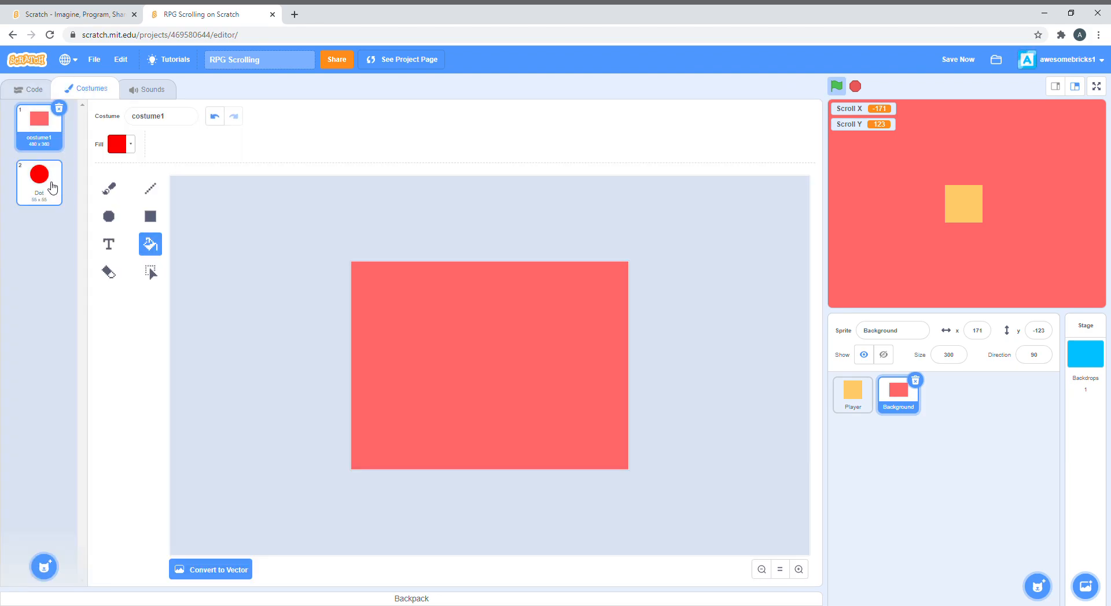
{"action": "left_click", "coordinate": [52, 187]}
{"action": "left_click", "coordinate": [59, 163]}
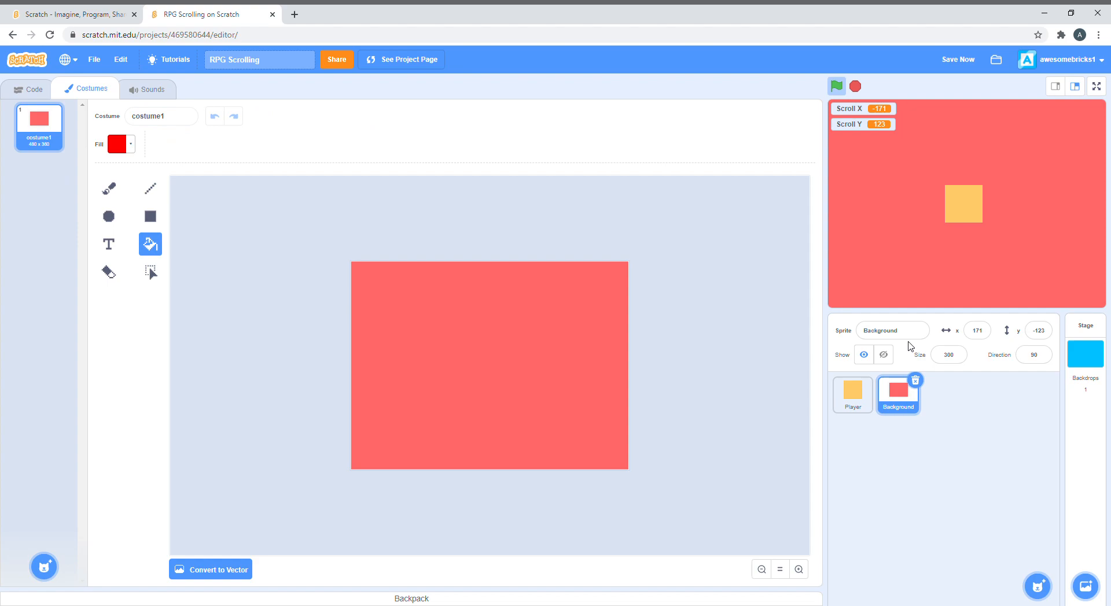
{"action": "left_click", "coordinate": [946, 356]}
{"action": "type", "text": "100"}
{"action": "key", "text": "Return"}
Step: Test-scroll the level with the arrow keys in every direction up to its limits, then start adding a sprite
{"action": "left_click", "coordinate": [34, 88]}
{"action": "key", "text": "Left"}
{"action": "key", "text": "Left"}
{"action": "key", "text": "Left"}
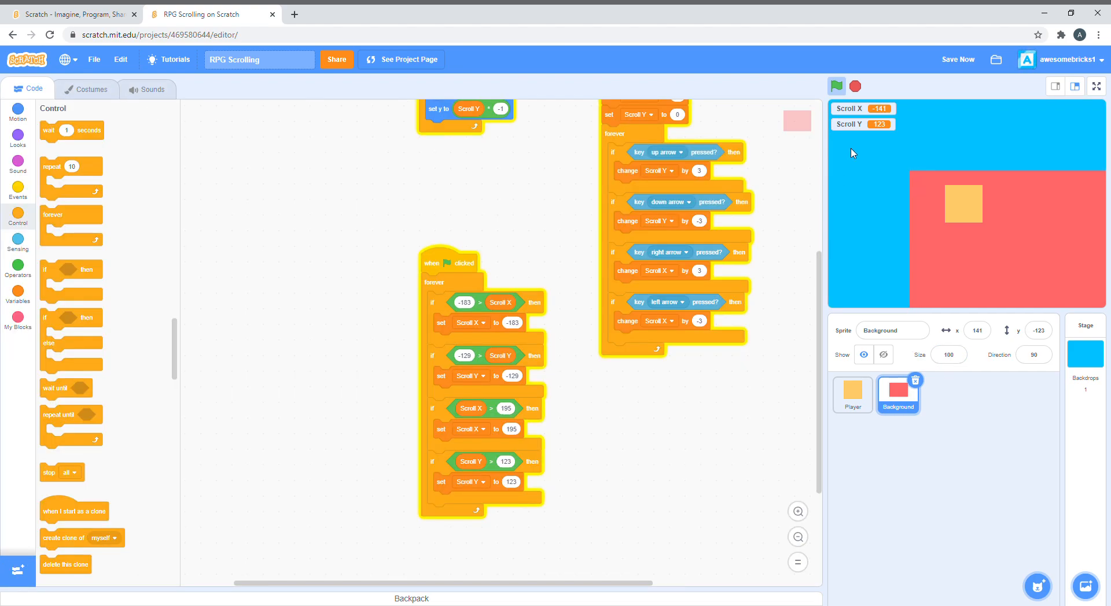
{"action": "key", "text": "Down"}
{"action": "key", "text": "Down"}
{"action": "key", "text": "Down"}
{"action": "key", "text": "Right"}
{"action": "key", "text": "Right"}
{"action": "key", "text": "Right"}
{"action": "key", "text": "Up"}
{"action": "key", "text": "Up"}
{"action": "key", "text": "Up"}
{"action": "key", "text": "Right"}
{"action": "key", "text": "Right"}
{"action": "key", "text": "Right"}
{"action": "key", "text": "Down"}
{"action": "key", "text": "Down"}
{"action": "key", "text": "Down"}
{"action": "key", "text": "Down"}
{"action": "key", "text": "Down"}
{"action": "key", "text": "Down"}
{"action": "key", "text": "Left"}
{"action": "key", "text": "Left"}
{"action": "key", "text": "Left"}
{"action": "key", "text": "Left"}
{"action": "key", "text": "Left"}
{"action": "key", "text": "Left"}
{"action": "key", "text": "Up"}
{"action": "key", "text": "Up"}
{"action": "key", "text": "Up"}
{"action": "key", "text": "Left"}
{"action": "key", "text": "Left"}
{"action": "key", "text": "Left"}
{"action": "key", "text": "Down"}
{"action": "key", "text": "Down"}
{"action": "key", "text": "Down"}
{"action": "key", "text": "Right"}
{"action": "key", "text": "Right"}
{"action": "key", "text": "Right"}
{"action": "key", "text": "Up"}
{"action": "key", "text": "Up"}
{"action": "key", "text": "Up"}
{"action": "key", "text": "Right"}
{"action": "key", "text": "Right"}
{"action": "key", "text": "Right"}
{"action": "key", "text": "Up"}
{"action": "key", "text": "Up"}
{"action": "key", "text": "Up"}
{"action": "left_click", "coordinate": [1036, 540]}
Step: Create a painted sprite named Bush and draw a green circle near the canvas centre
{"action": "left_click", "coordinate": [892, 330]}
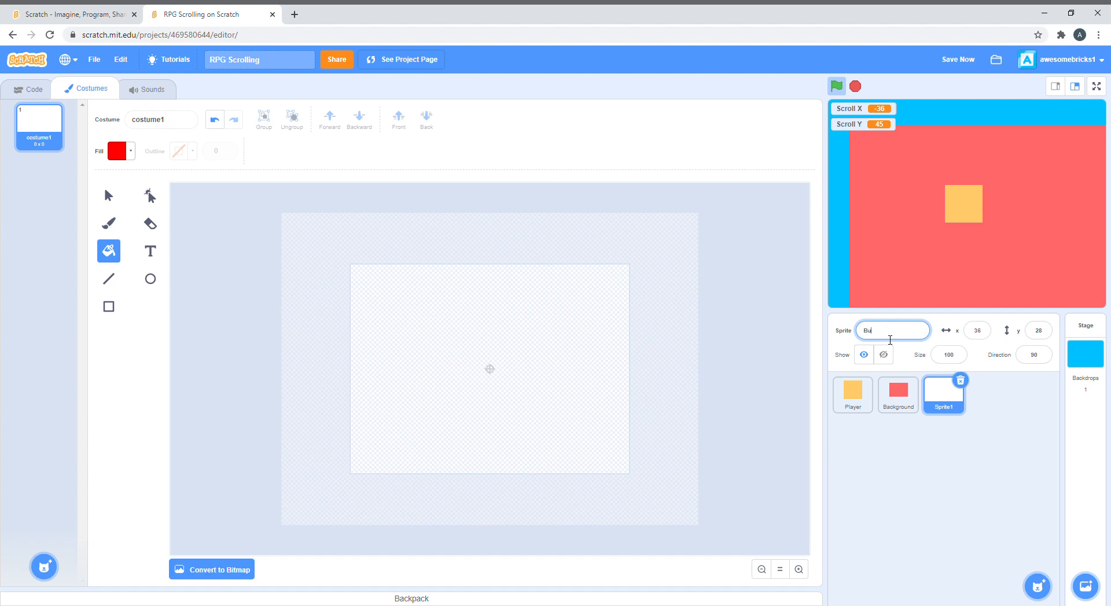
{"action": "type", "text": "sh"}
{"action": "key", "text": "Return"}
{"action": "left_click", "coordinate": [117, 151]}
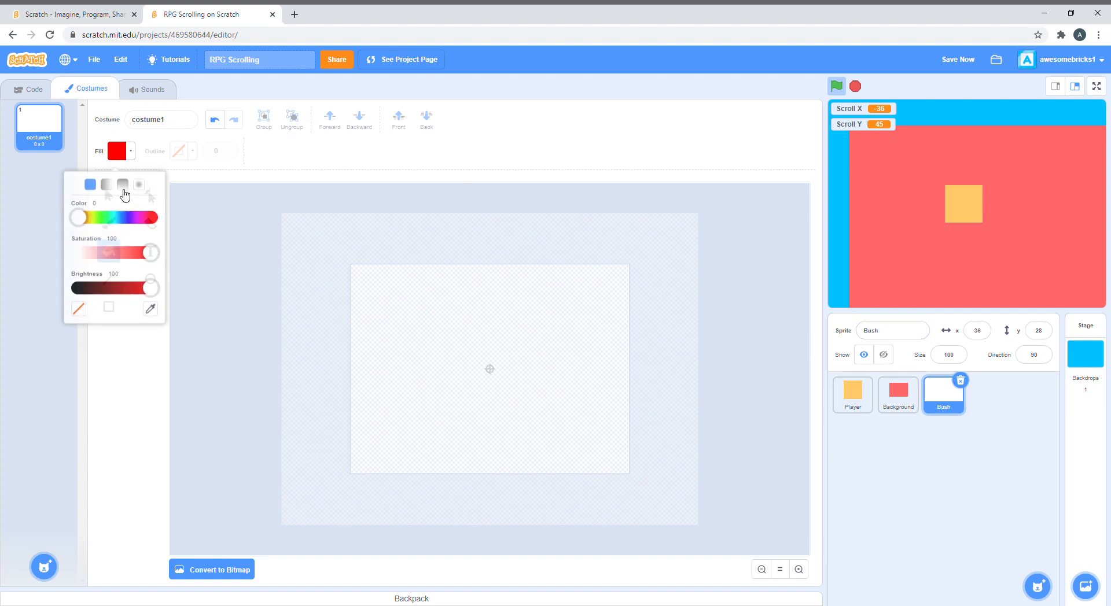
{"action": "left_click_drag", "start_coordinate": [76, 213], "coordinate": [104, 216]}
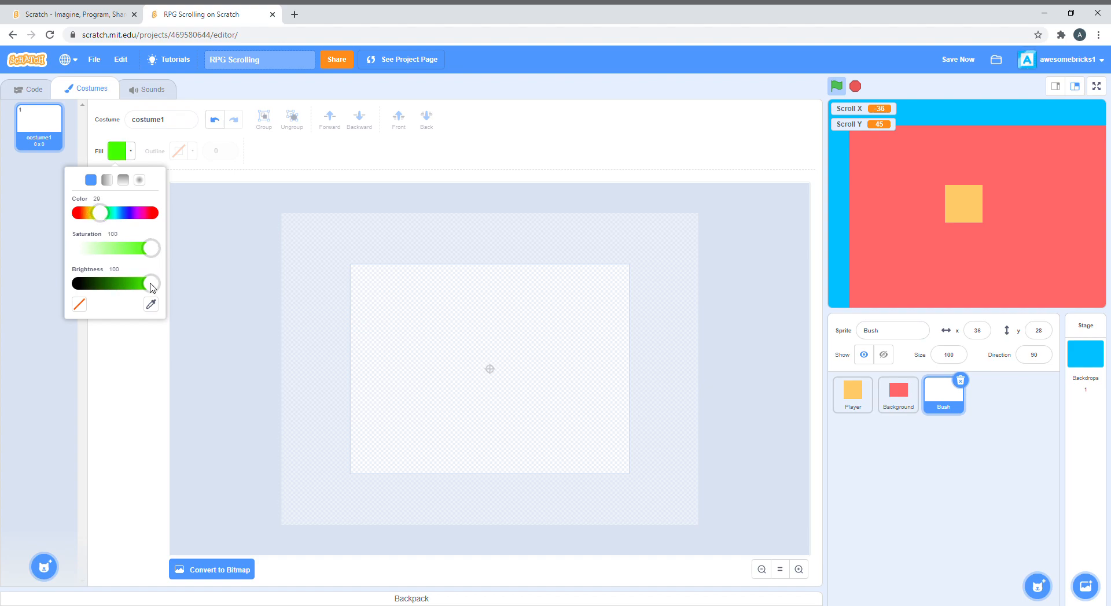
{"action": "left_click", "coordinate": [122, 348]}
{"action": "left_click", "coordinate": [109, 307]}
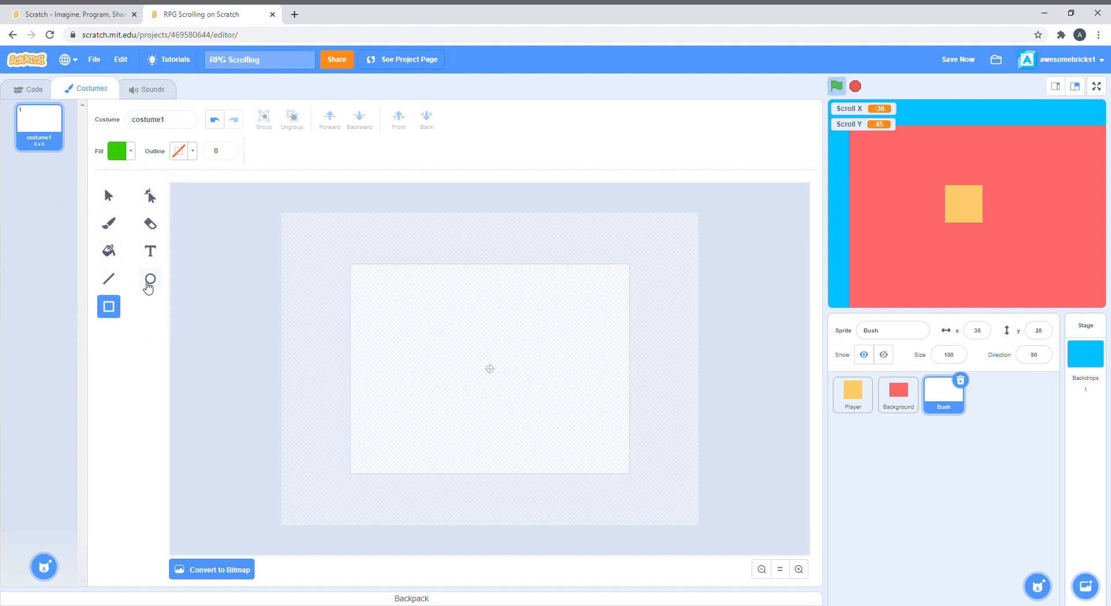
{"action": "left_click", "coordinate": [149, 280]}
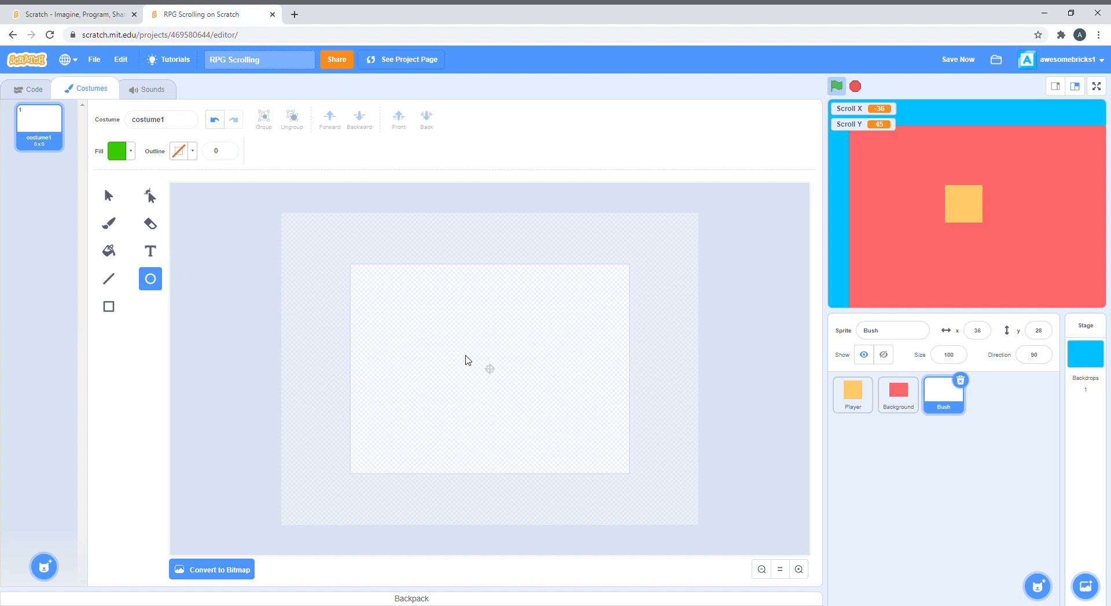
{"action": "mouse_move", "coordinate": [465, 354]}
{"action": "left_mouse_down"}
{"action": "mouse_move", "coordinate": [508, 398]}
{"action": "mouse_move", "coordinate": [476, 369]}
{"action": "mouse_move", "coordinate": [495, 376]}
{"action": "left_mouse_up"}
Step: Copy and paste the circle three times, arranging the copies into an overlapping bush cluster
{"action": "left_click", "coordinate": [836, 86]}
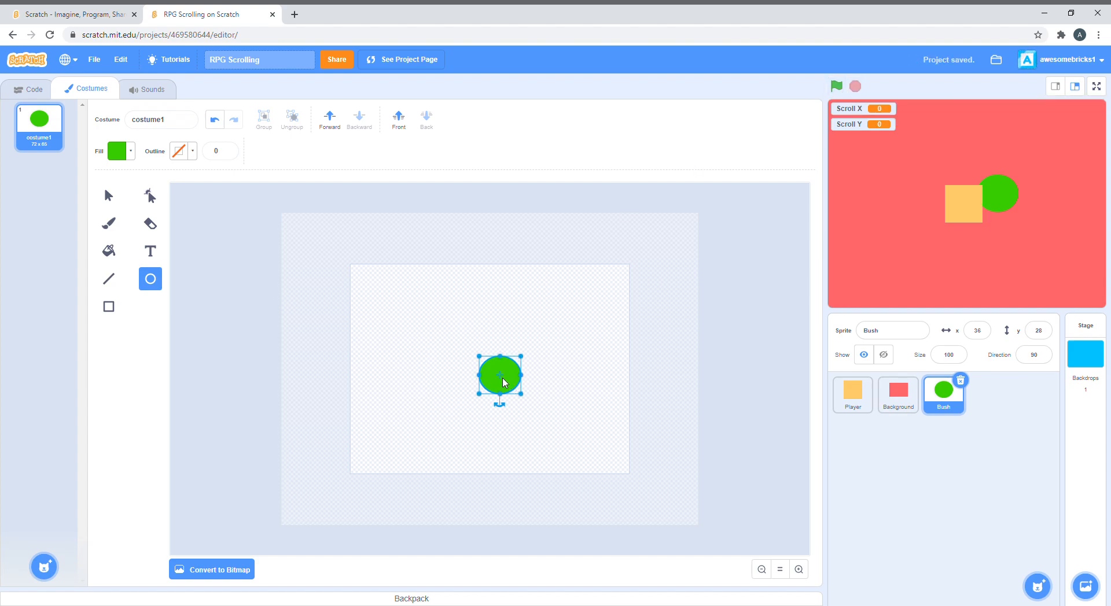
{"action": "key", "text": "ctrl+c"}
{"action": "key", "text": "ctrl+v"}
{"action": "mouse_move", "coordinate": [508, 383]}
{"action": "left_mouse_down"}
{"action": "mouse_move", "coordinate": [552, 383]}
{"action": "mouse_move", "coordinate": [537, 370]}
{"action": "left_mouse_up"}
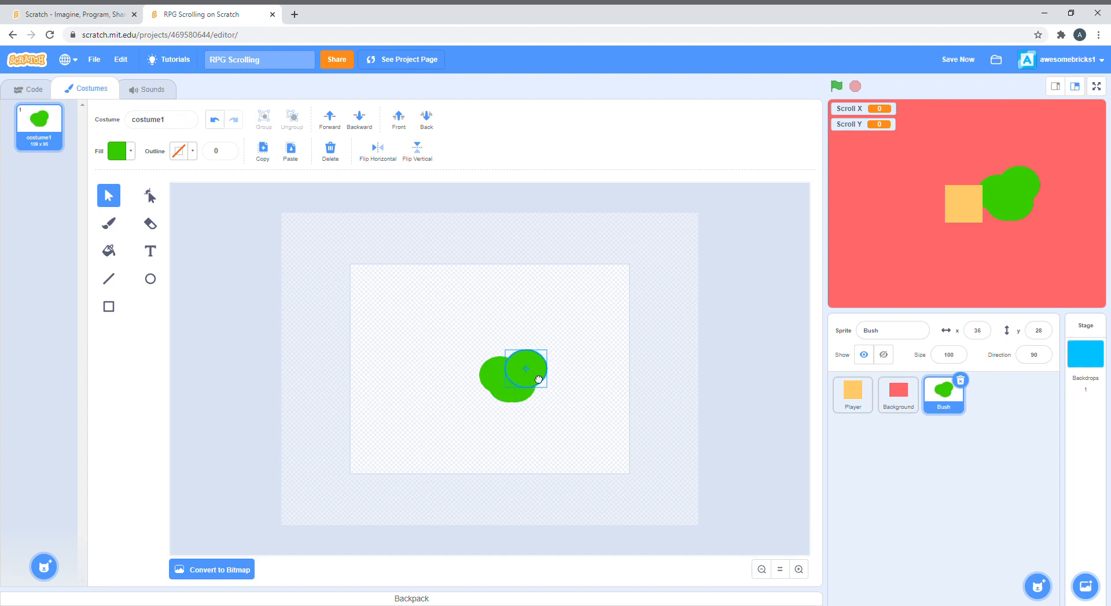
{"action": "key", "text": "ctrl+v"}
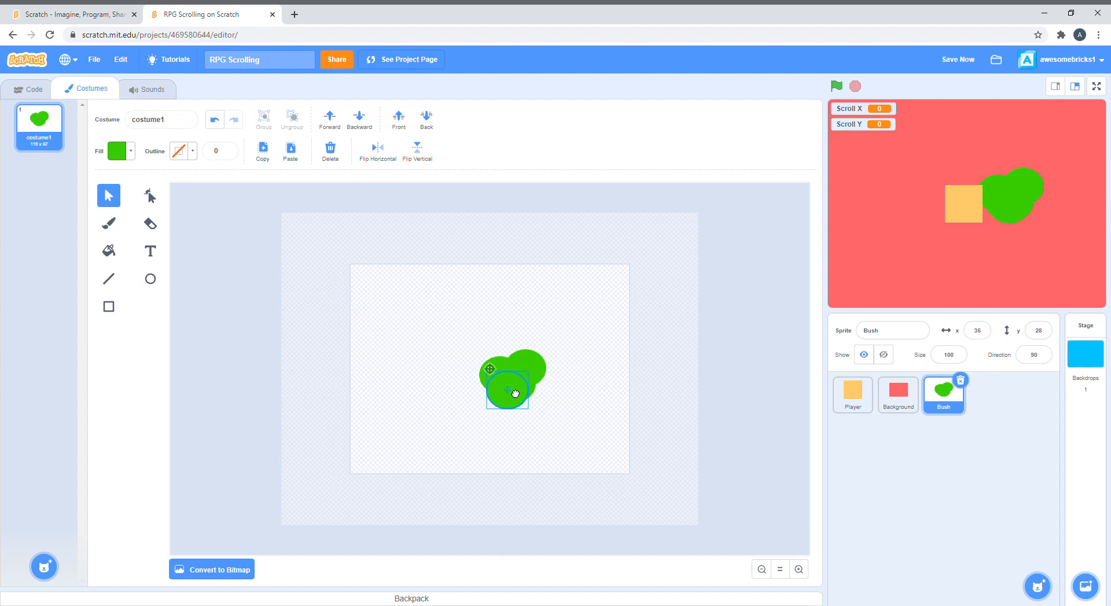
{"action": "mouse_move", "coordinate": [512, 389]}
{"action": "left_mouse_down"}
{"action": "mouse_move", "coordinate": [540, 398]}
{"action": "mouse_move", "coordinate": [510, 365]}
{"action": "left_mouse_up"}
{"action": "key", "text": "ctrl+v"}
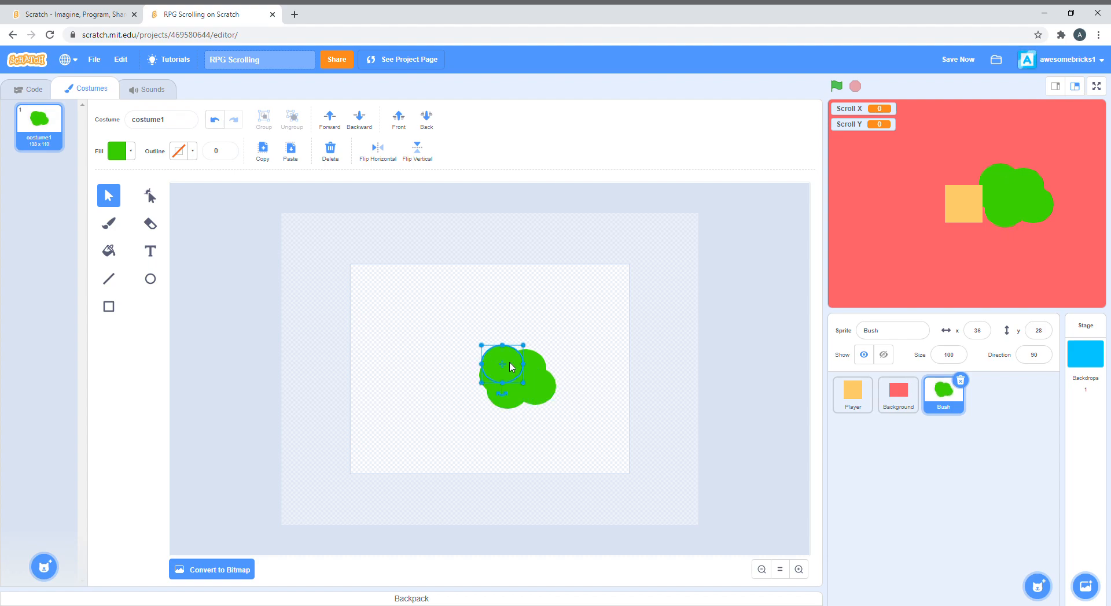
{"action": "left_click", "coordinate": [458, 374]}
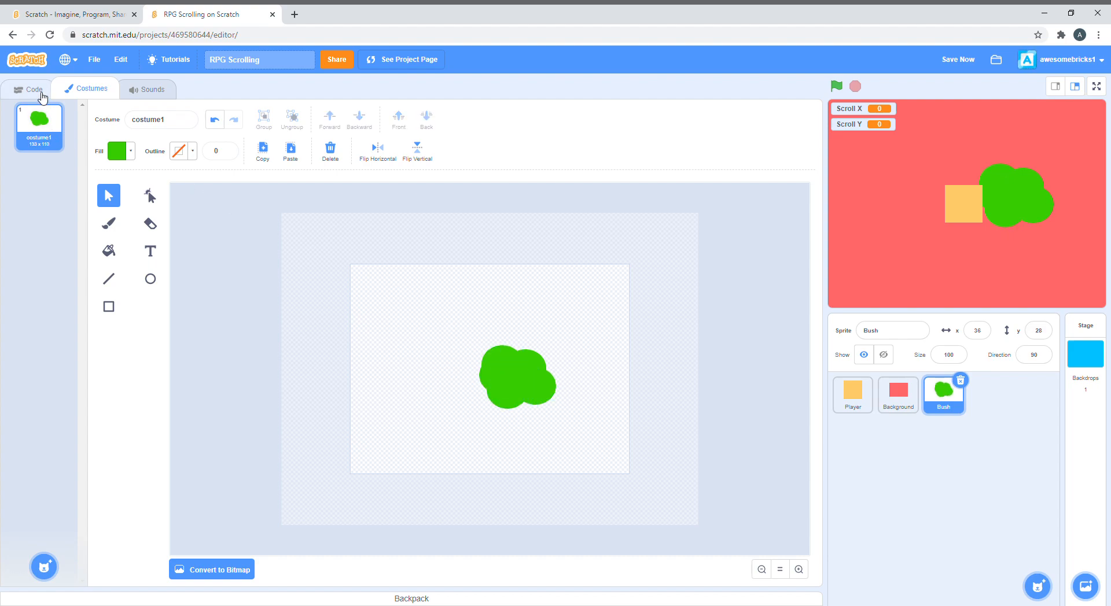
Step: Create two sprite-only variables, x-bush and y-bush, from Bush's Variables palette
{"action": "left_click", "coordinate": [34, 89]}
{"action": "left_click", "coordinate": [18, 292]}
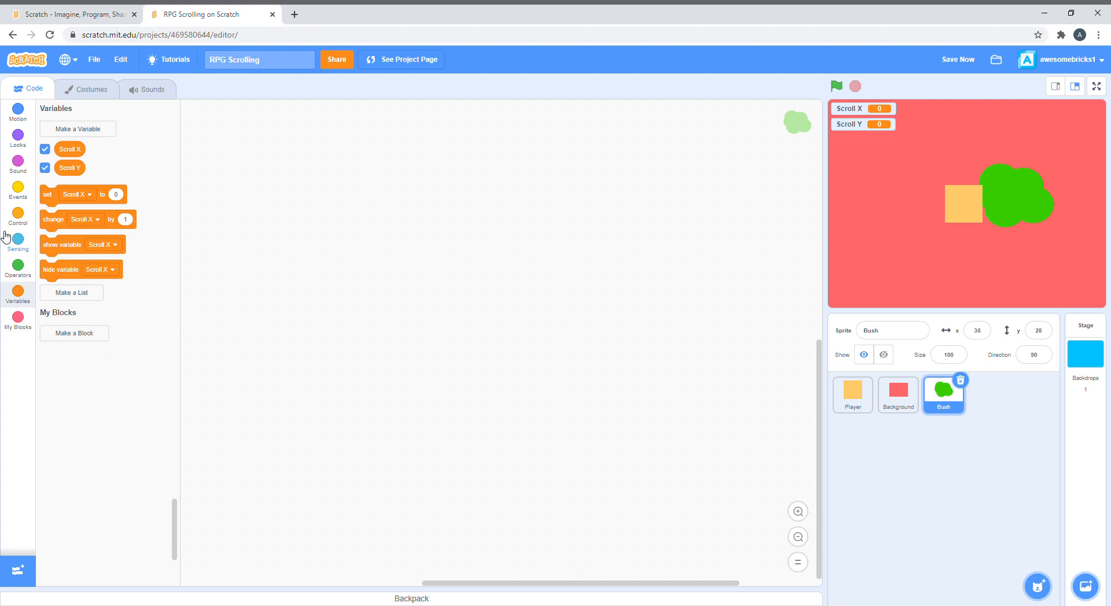
{"action": "left_click", "coordinate": [83, 130]}
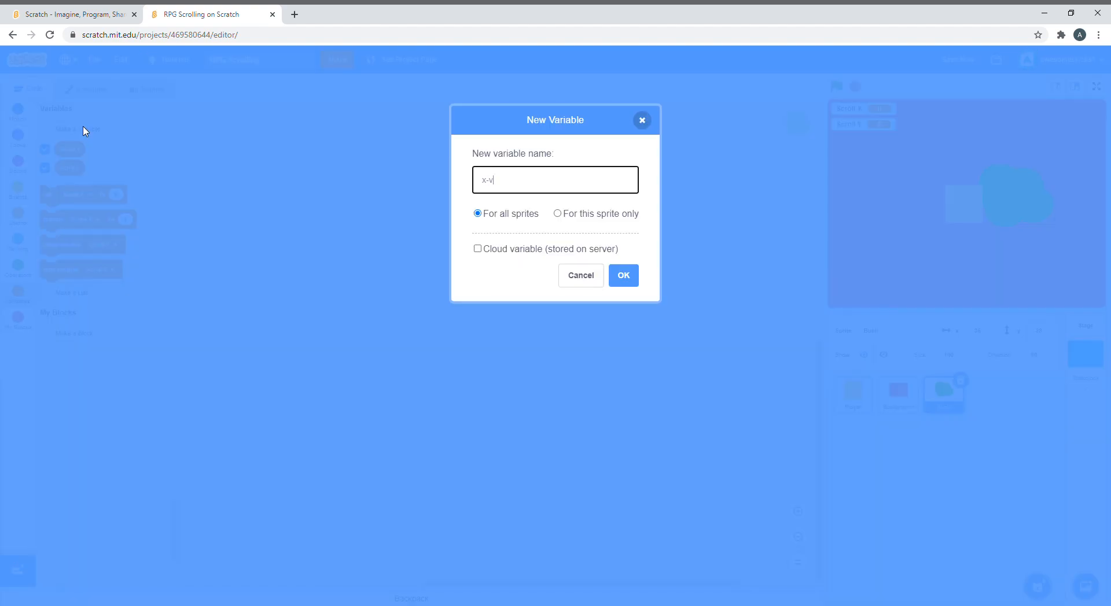
{"action": "type", "text": "bush"}
{"action": "left_click", "coordinate": [593, 215]}
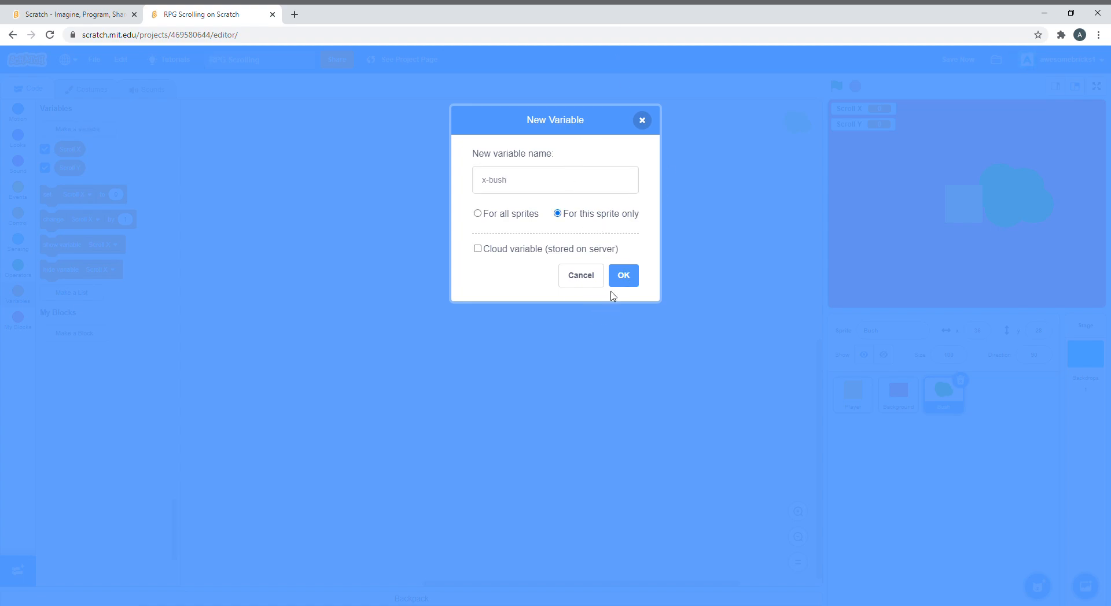
{"action": "left_click", "coordinate": [623, 276]}
{"action": "left_click", "coordinate": [101, 132]}
{"action": "type", "text": "y-bush"}
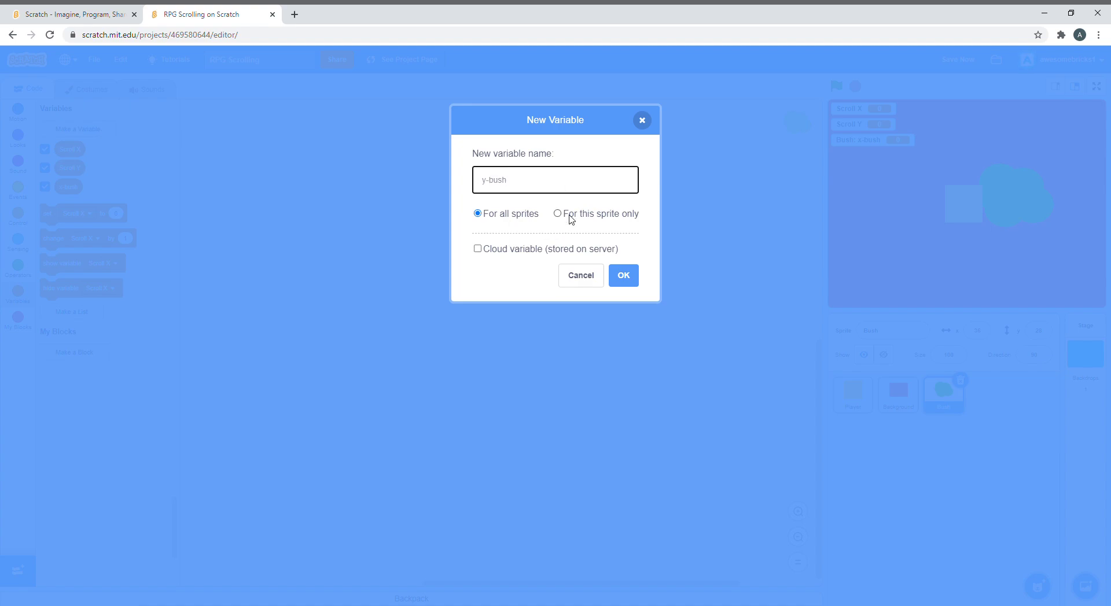
{"action": "left_click", "coordinate": [571, 217]}
{"action": "left_click", "coordinate": [623, 275]}
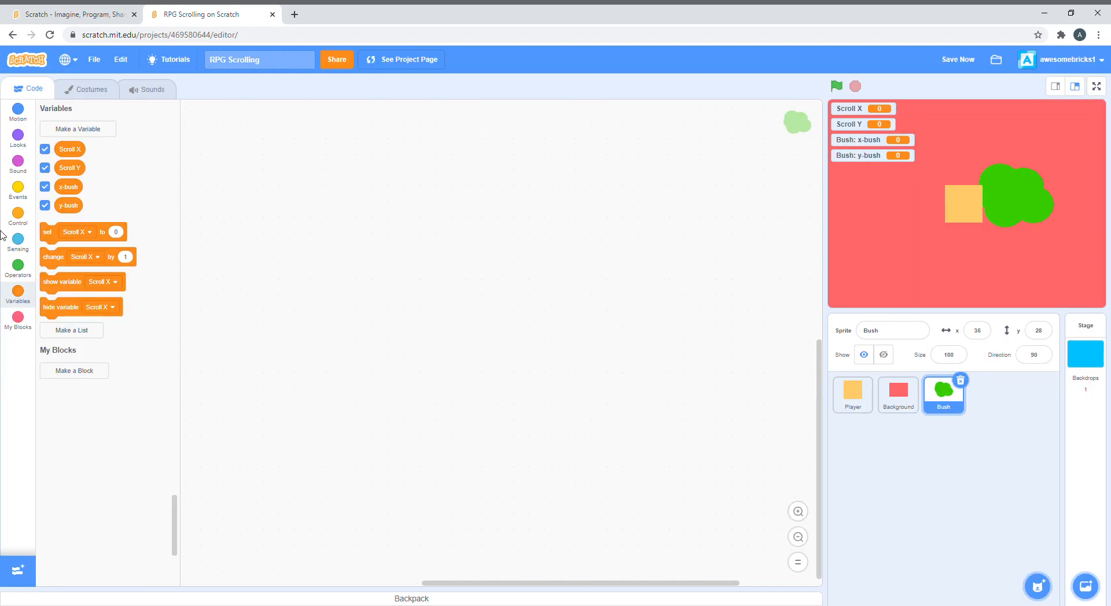
{"action": "scroll", "coordinate": [74, 260], "scroll_direction": "up", "scroll_amount": 5}
{"action": "scroll", "coordinate": [74, 304], "scroll_direction": "up", "scroll_amount": 5}
{"action": "scroll", "coordinate": [74, 358], "scroll_direction": "up", "scroll_amount": 5}
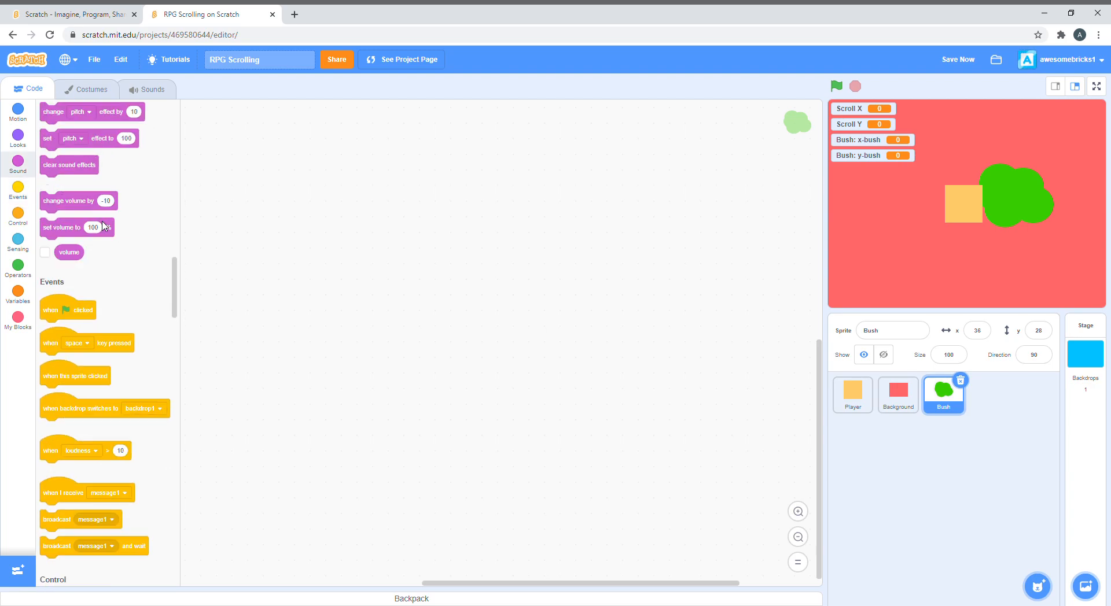
{"action": "left_click_drag", "start_coordinate": [69, 367], "coordinate": [338, 246]}
Step: Under the green flag, add go to front layer and a go to x/y block holding two subtractions
{"action": "left_click", "coordinate": [17, 144]}
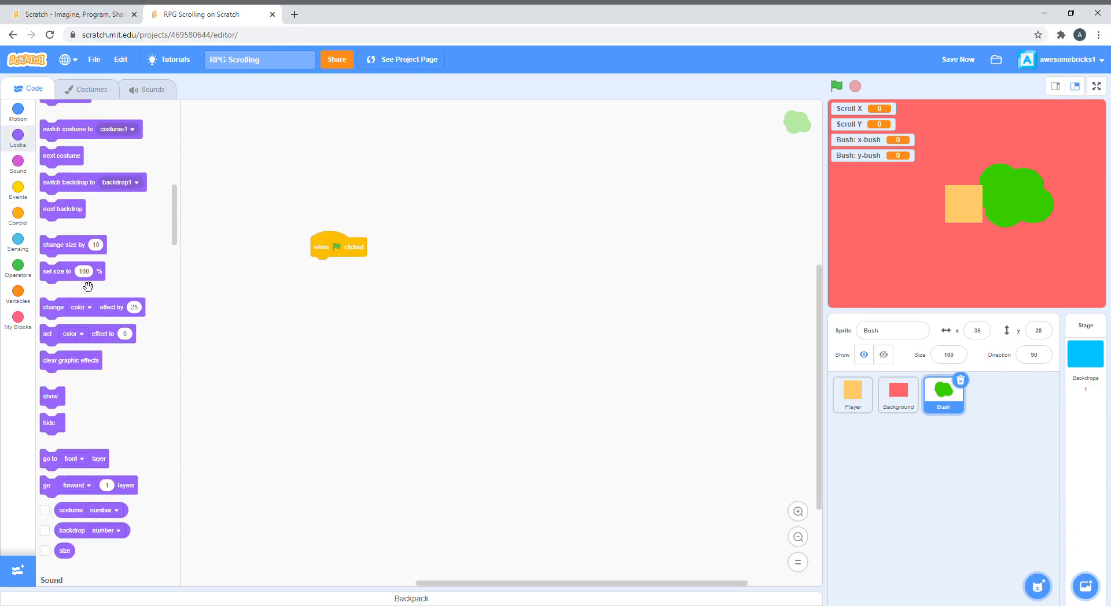
{"action": "left_click_drag", "start_coordinate": [52, 459], "coordinate": [323, 265]}
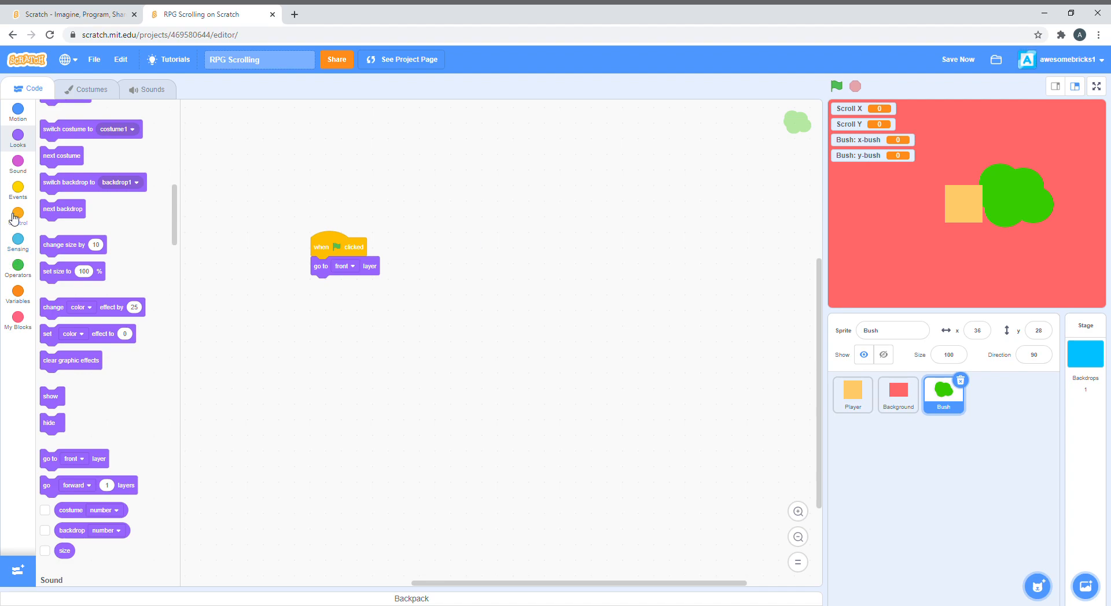
{"action": "left_click", "coordinate": [17, 111]}
{"action": "left_click_drag", "start_coordinate": [57, 246], "coordinate": [343, 285]}
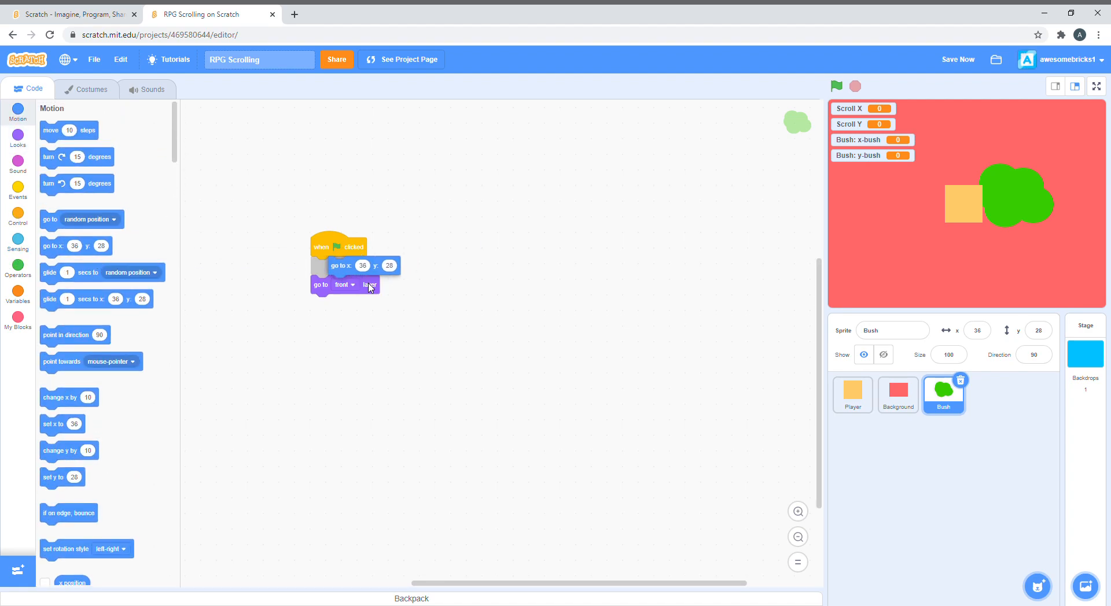
{"action": "left_click", "coordinate": [18, 267]}
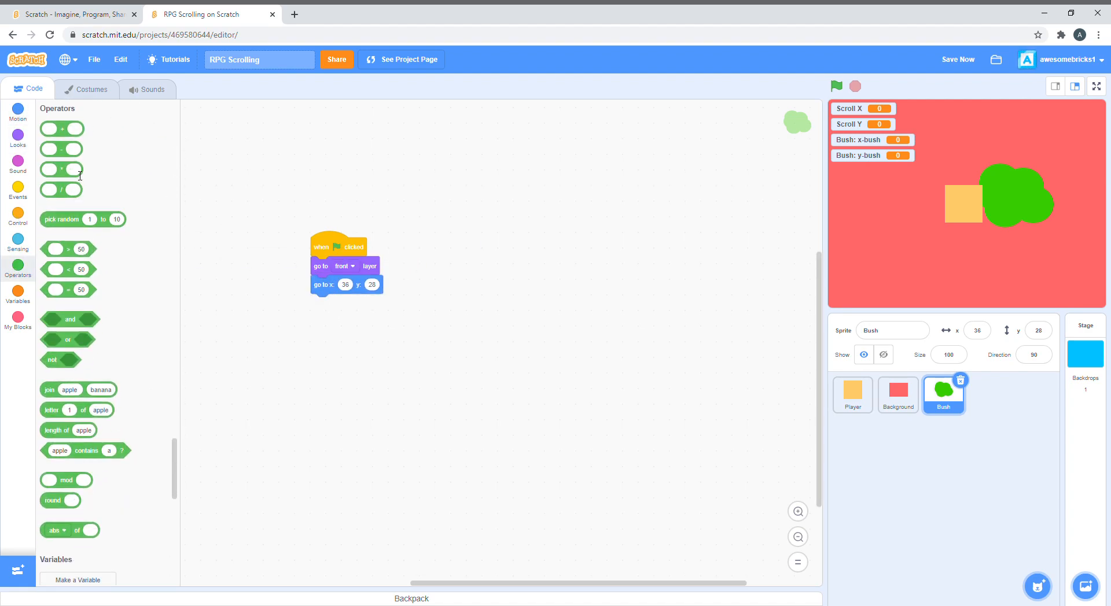
{"action": "left_click_drag", "start_coordinate": [79, 170], "coordinate": [374, 286]}
{"action": "right_click", "coordinate": [373, 287]}
{"action": "left_click", "coordinate": [399, 292]}
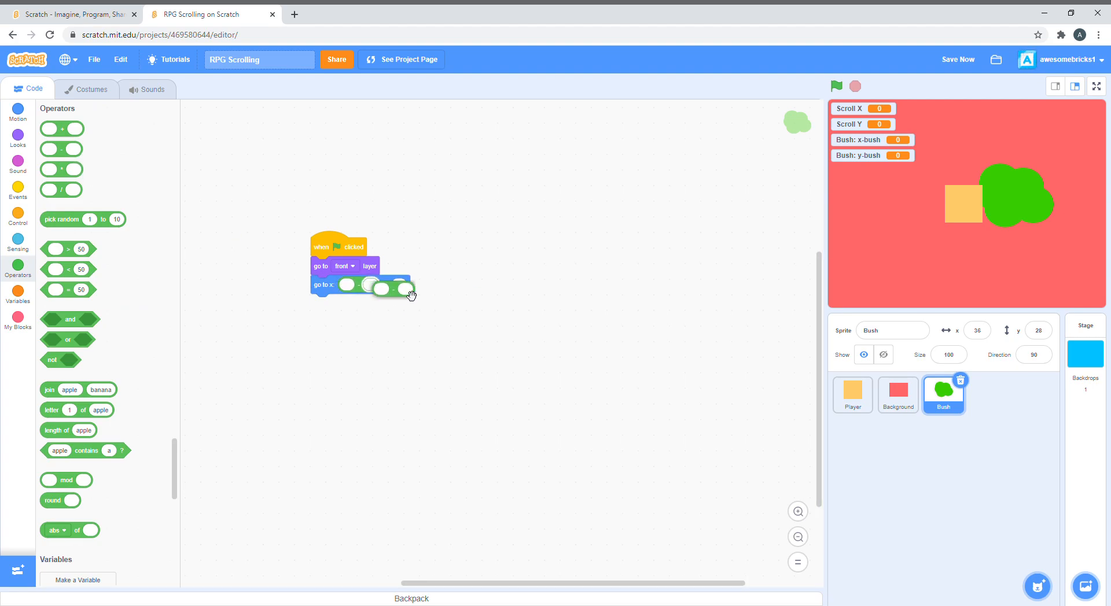
Step: Fill the position as x-bush minus Scroll X and y-bush minus Scroll Y, then run the game to test
{"action": "left_click", "coordinate": [18, 295]}
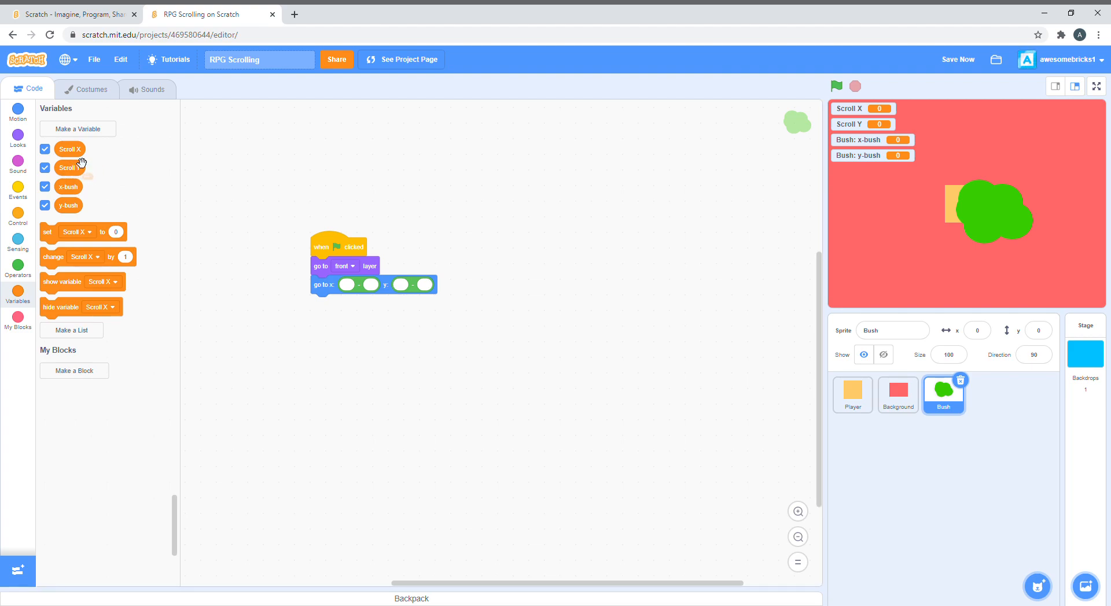
{"action": "left_click_drag", "start_coordinate": [70, 150], "coordinate": [377, 286]}
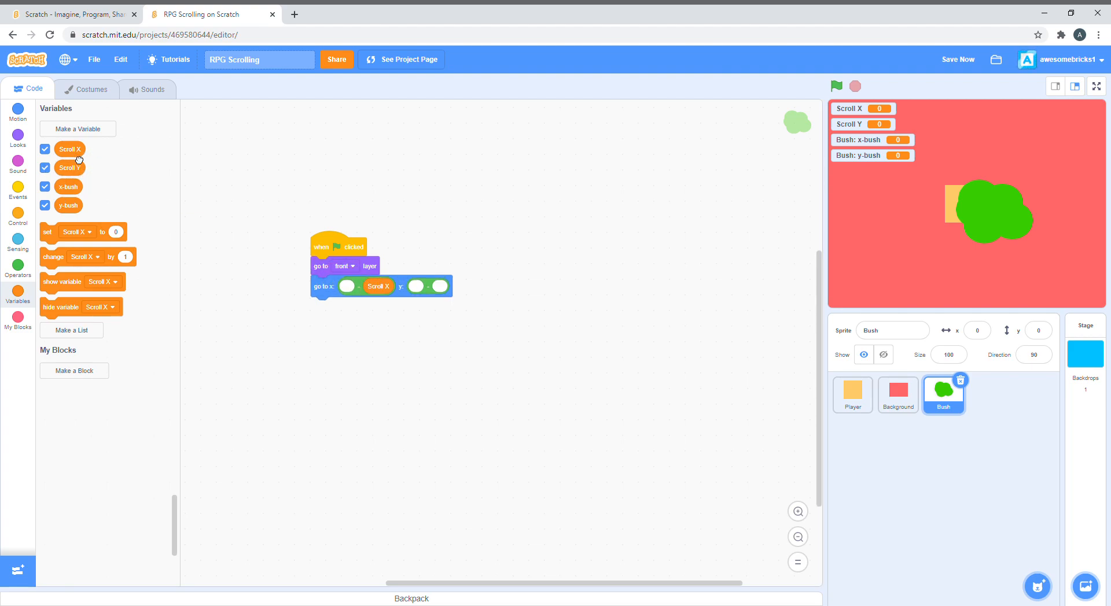
{"action": "left_click_drag", "start_coordinate": [69, 168], "coordinate": [443, 286]}
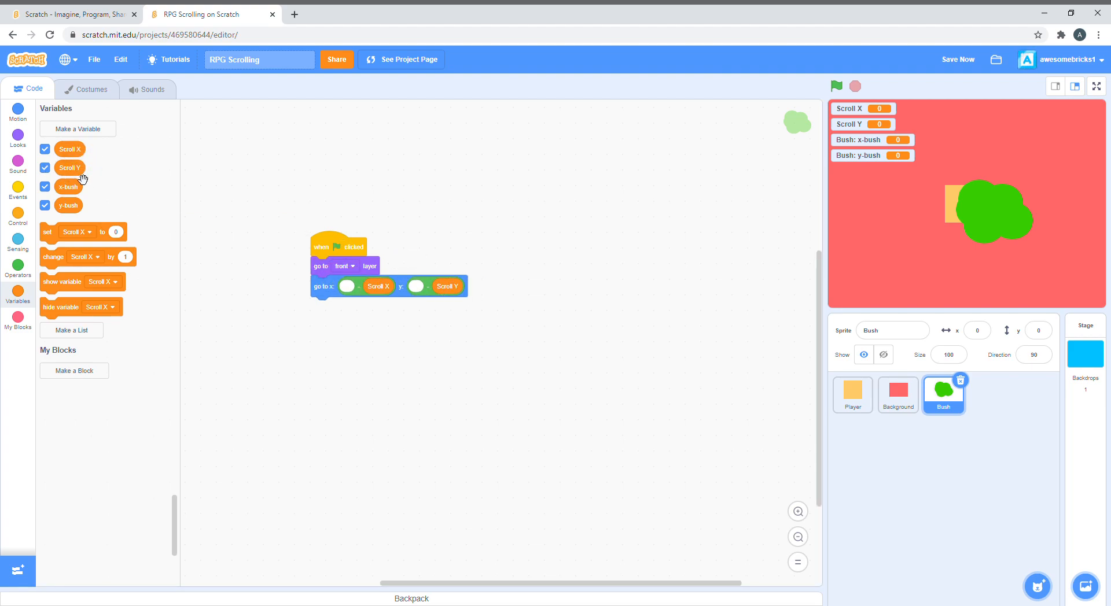
{"action": "mouse_move", "coordinate": [69, 168]}
{"action": "left_mouse_down"}
{"action": "mouse_move", "coordinate": [347, 287]}
{"action": "mouse_move", "coordinate": [87, 261]}
{"action": "left_mouse_up"}
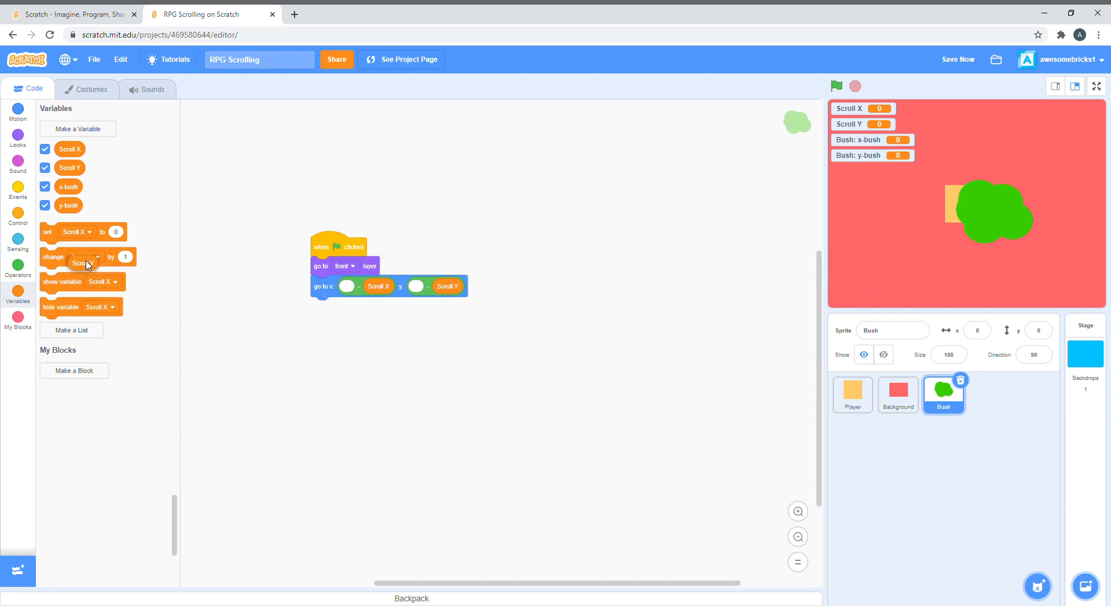
{"action": "mouse_move", "coordinate": [67, 187]}
{"action": "left_mouse_down"}
{"action": "mouse_move", "coordinate": [351, 286]}
{"action": "mouse_move", "coordinate": [369, 306]}
{"action": "mouse_move", "coordinate": [360, 291]}
{"action": "left_mouse_up"}
{"action": "left_click_drag", "start_coordinate": [68, 205], "coordinate": [432, 288]}
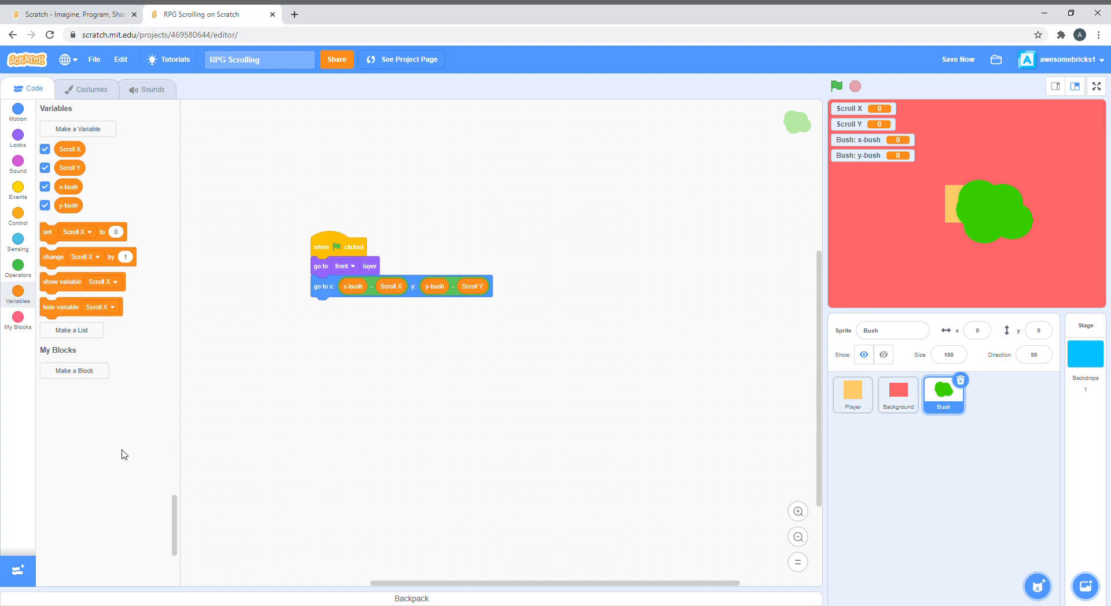
{"action": "left_click", "coordinate": [836, 86]}
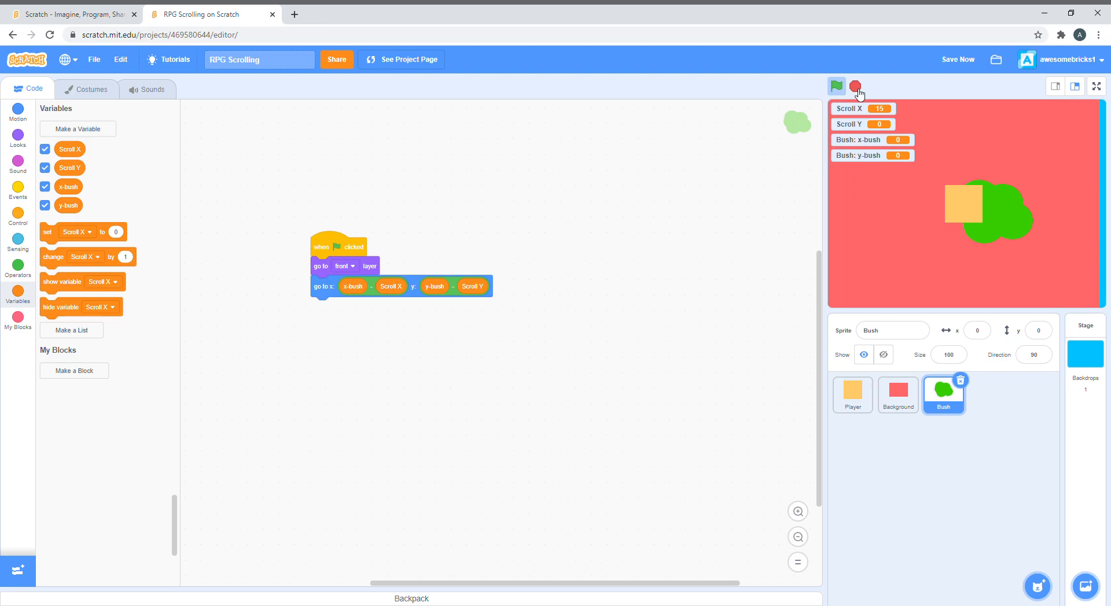
{"action": "left_click", "coordinate": [856, 88]}
{"action": "left_click", "coordinate": [835, 87]}
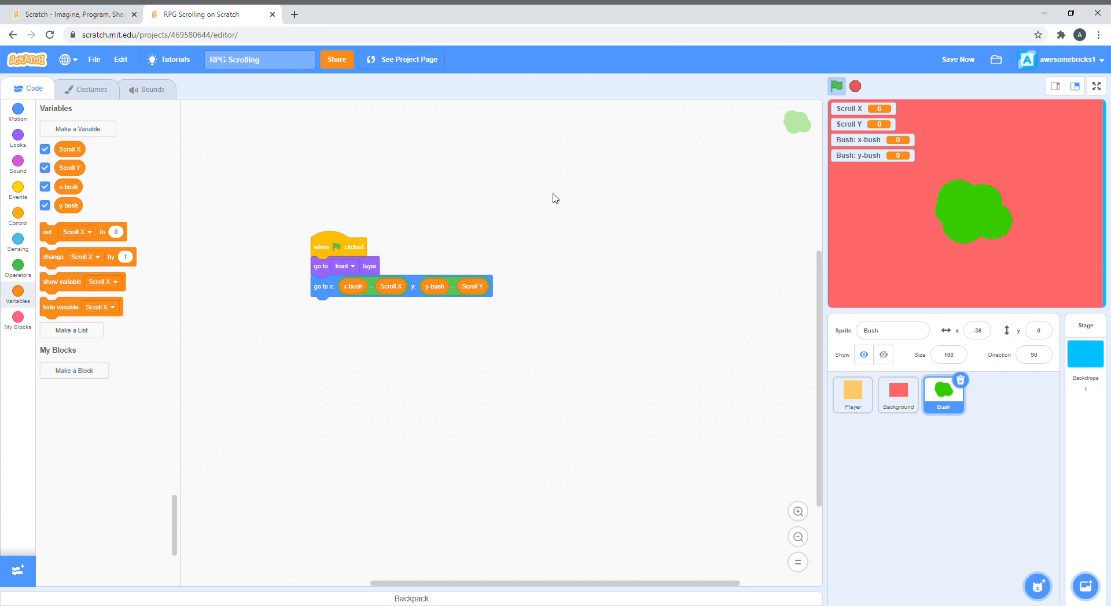
{"action": "left_click", "coordinate": [17, 217]}
Step: Wrap the go to block in a forever loop and test that the Bush scrolls with the arrow keys
{"action": "left_click_drag", "start_coordinate": [56, 216], "coordinate": [340, 295]}
{"action": "left_click", "coordinate": [363, 287]}
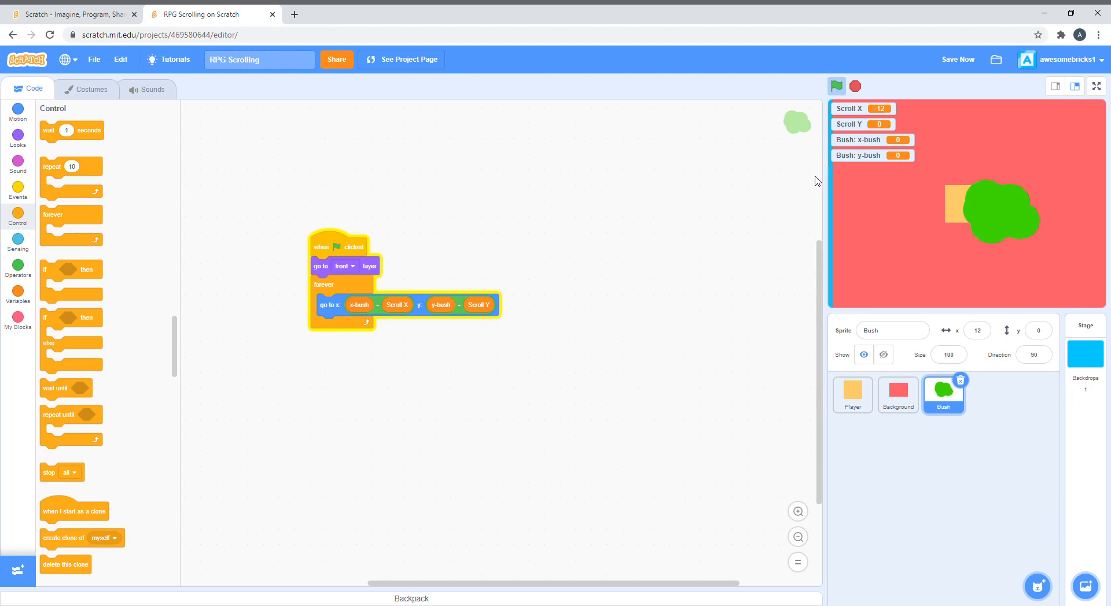
{"action": "left_click", "coordinate": [835, 86]}
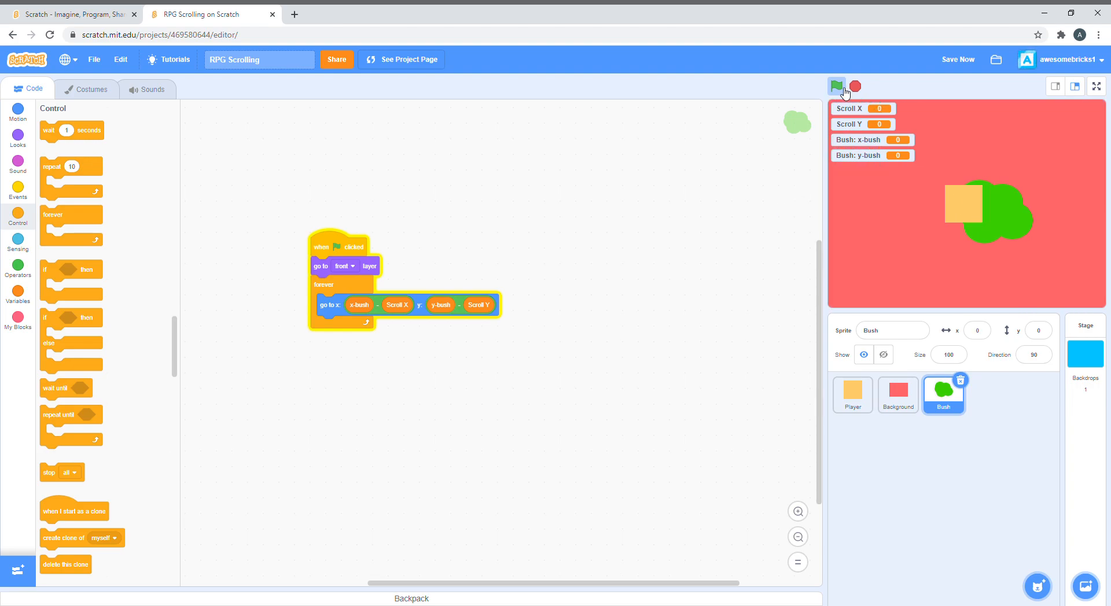
{"action": "key", "text": "Right"}
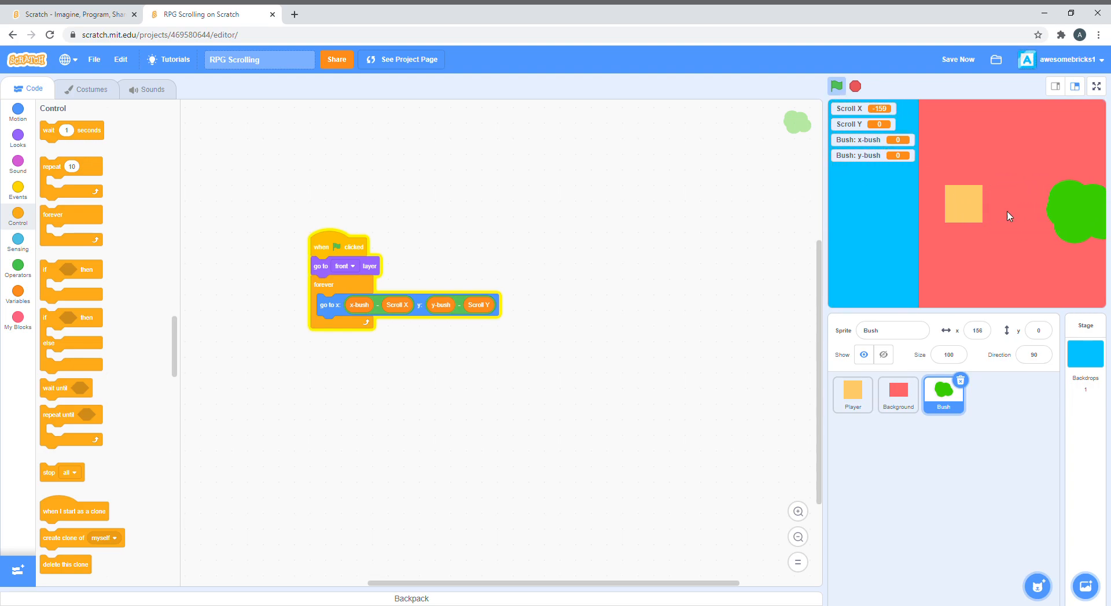
{"action": "key", "text": "Left"}
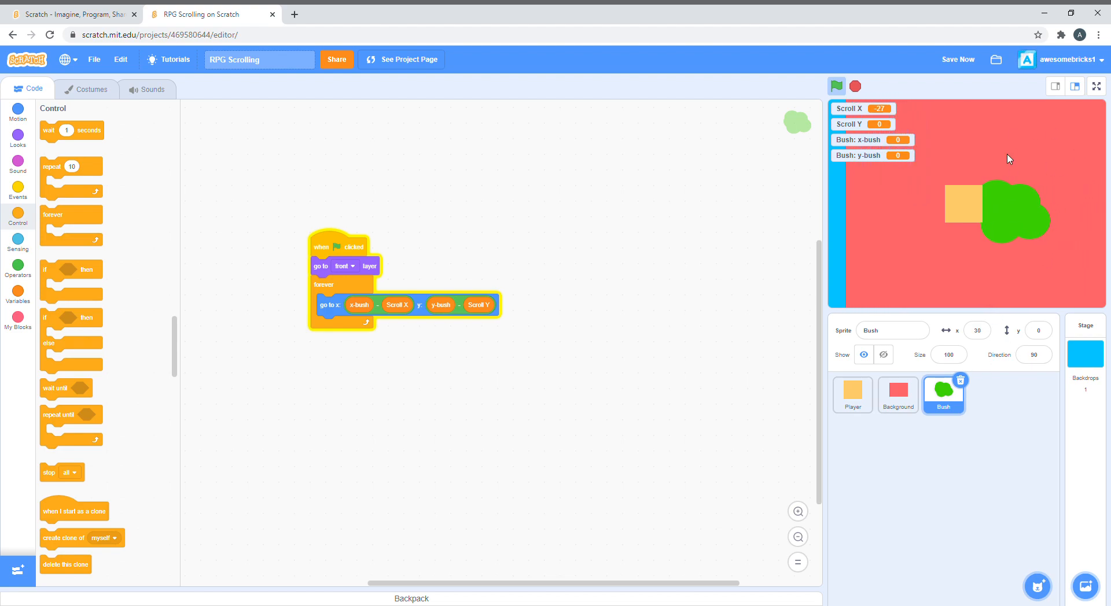
{"action": "key", "text": "Right"}
{"action": "key", "text": "Left"}
{"action": "key", "text": "Left"}
{"action": "key", "text": "Right"}
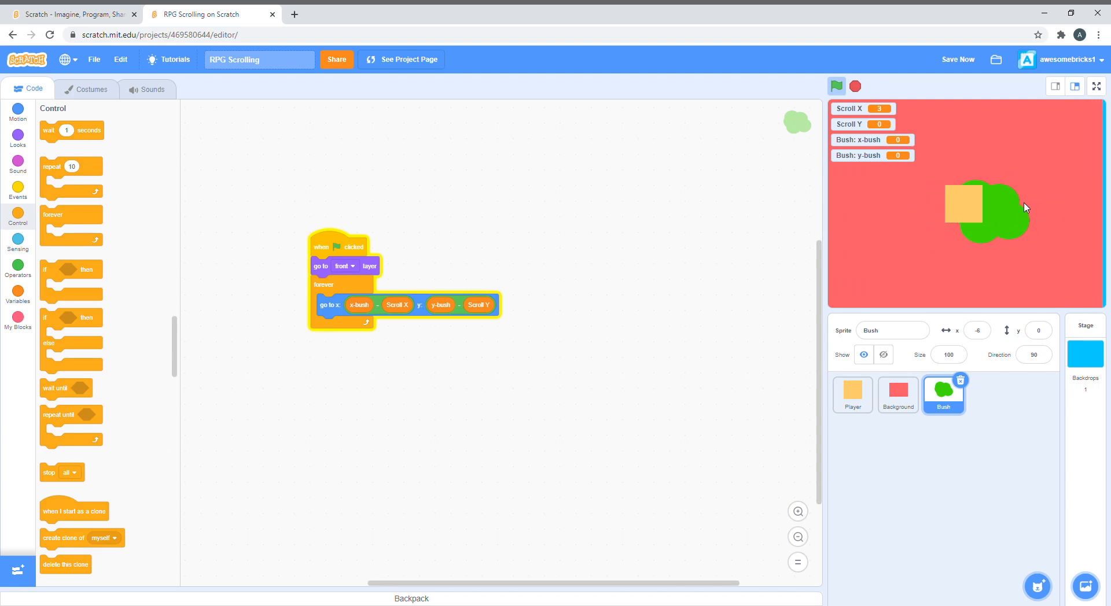
{"action": "key", "text": "Right"}
{"action": "key", "text": "Left"}
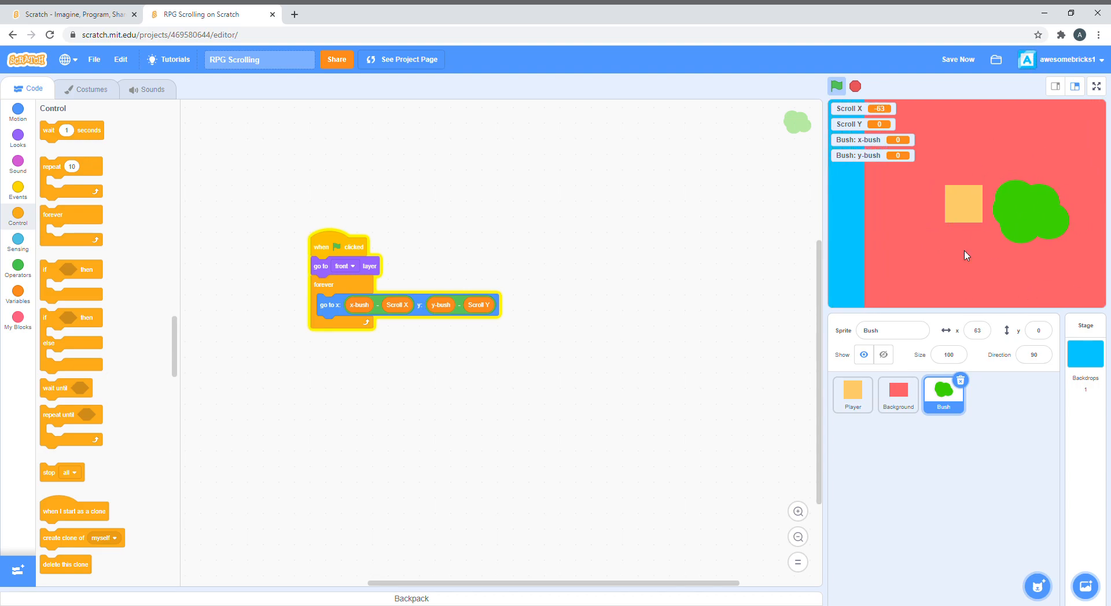
{"action": "key", "text": "Down"}
{"action": "key", "text": "Up"}
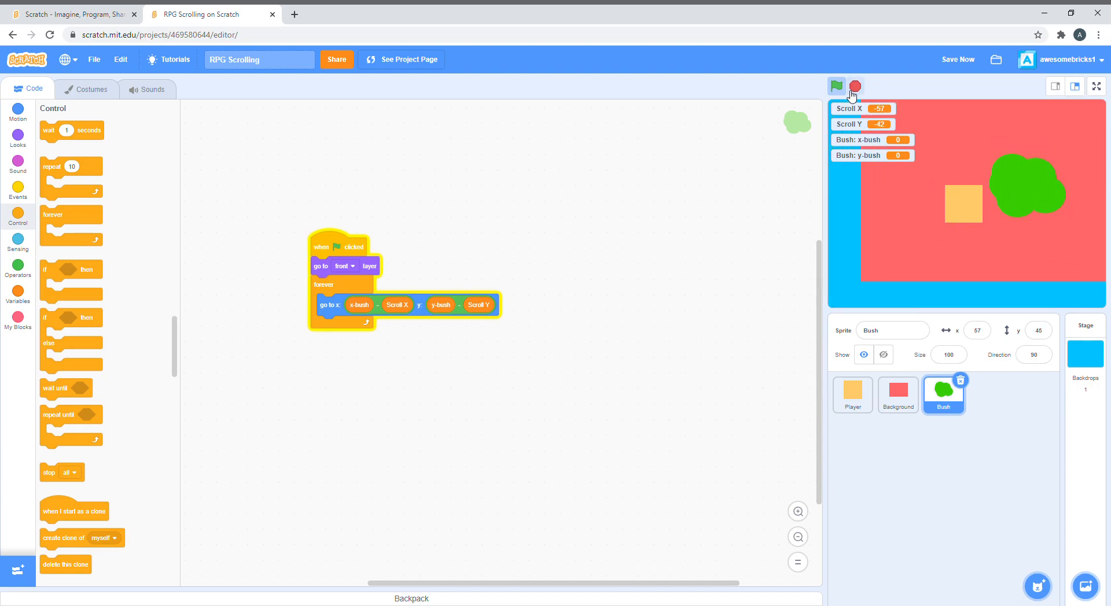
{"action": "left_click", "coordinate": [855, 86]}
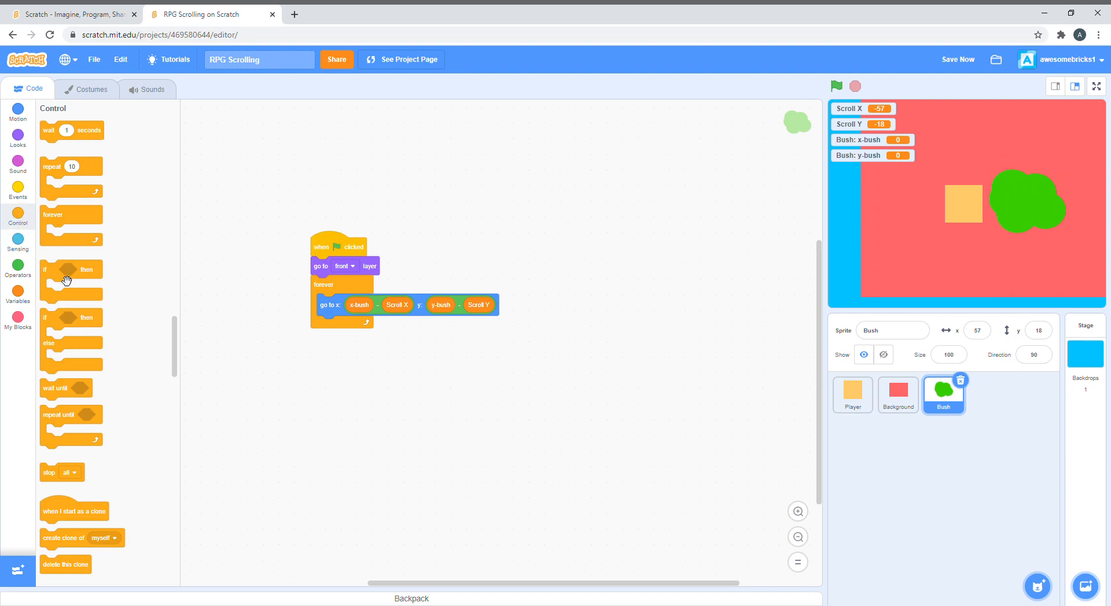
Step: Place a loose if-then-else block and test scrolling again to the left and bottom boundaries
{"action": "left_click_drag", "start_coordinate": [52, 330], "coordinate": [199, 347]}
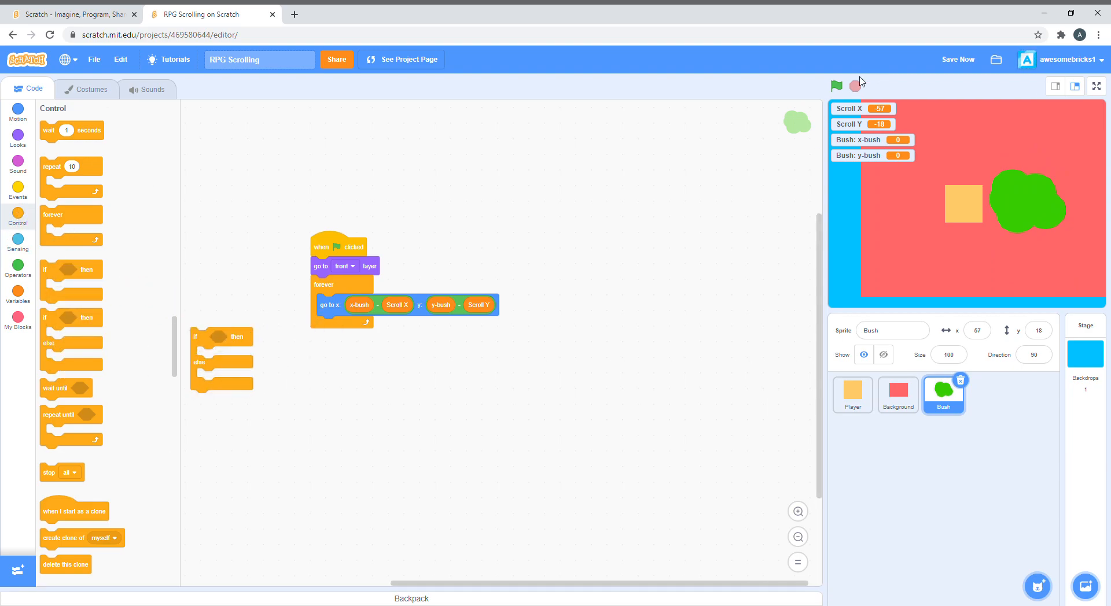
{"action": "left_click", "coordinate": [836, 86]}
{"action": "key", "text": "Left"}
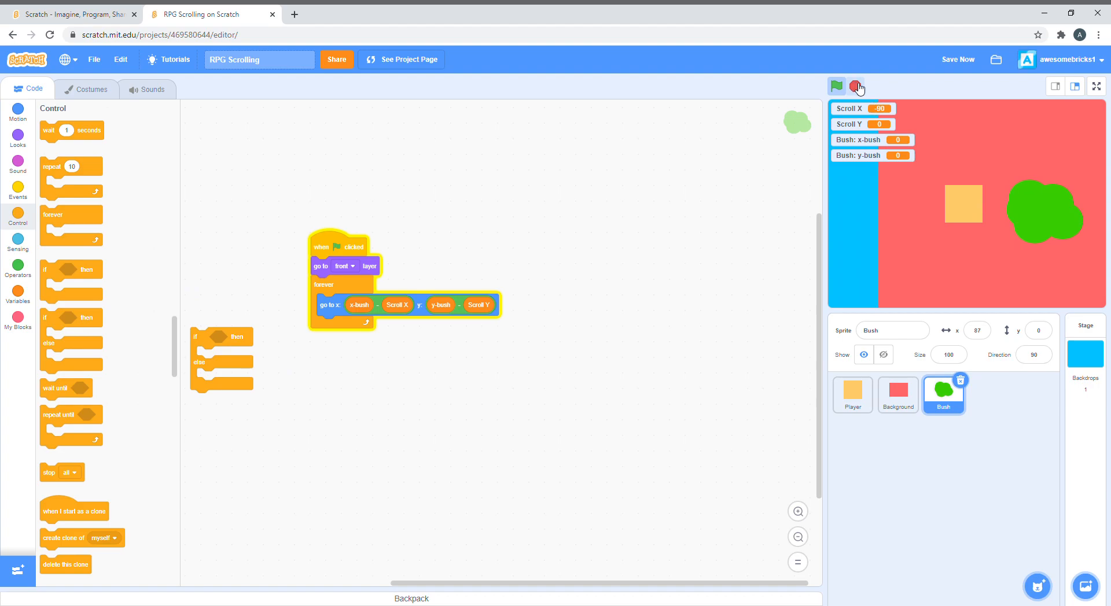
{"action": "key", "text": "Right"}
{"action": "key", "text": "Left"}
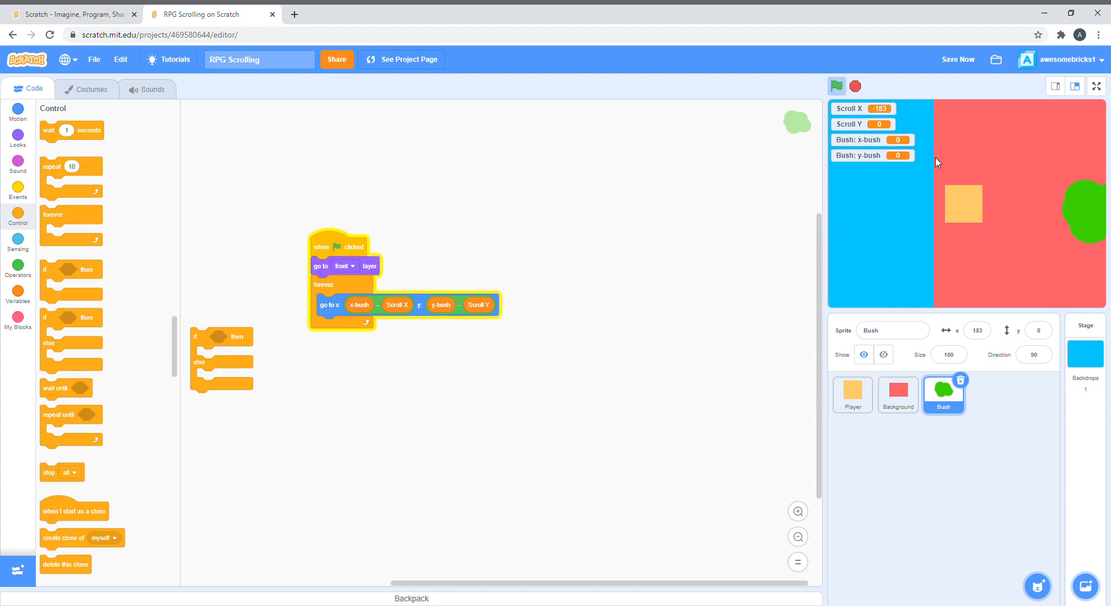
{"action": "key", "text": "Right"}
{"action": "key", "text": "Down"}
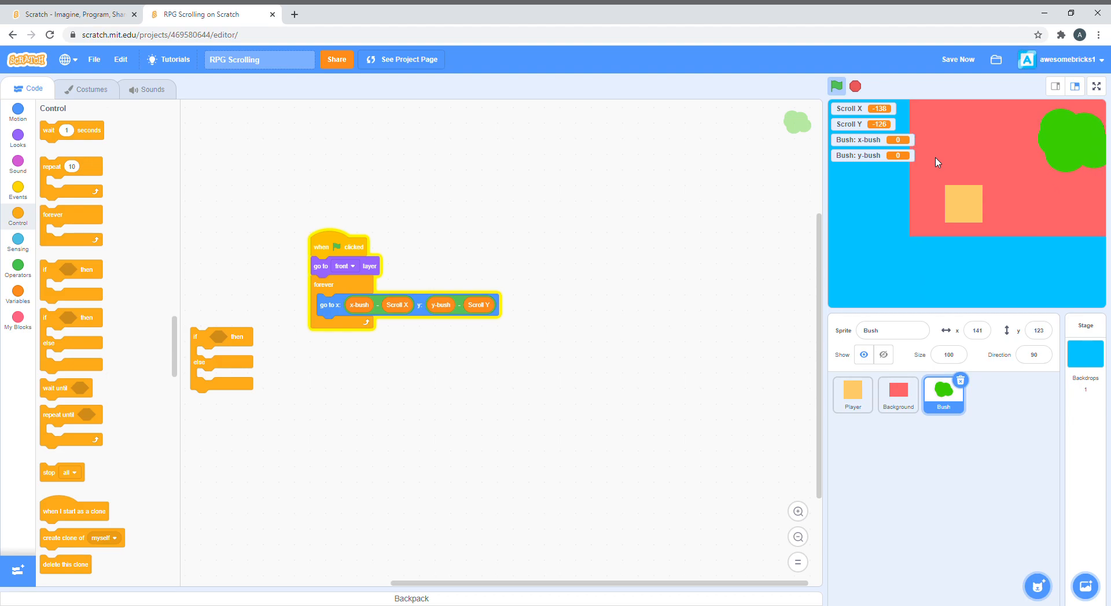
{"action": "key", "text": "Right"}
{"action": "key", "text": "Up"}
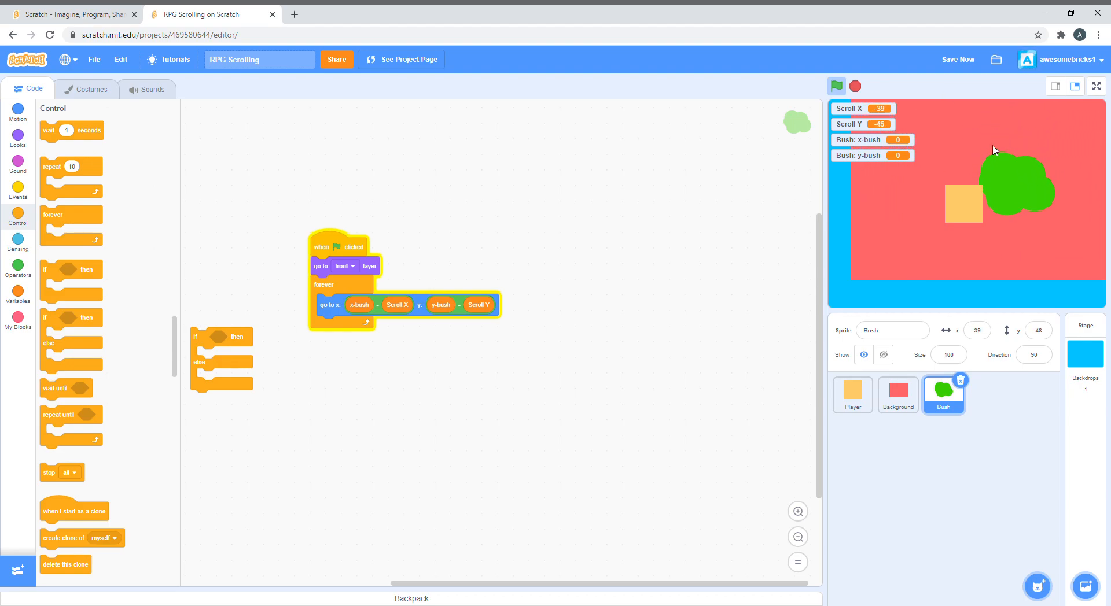
{"action": "key", "text": "Right"}
{"action": "key", "text": "Up"}
{"action": "left_click", "coordinate": [855, 86]}
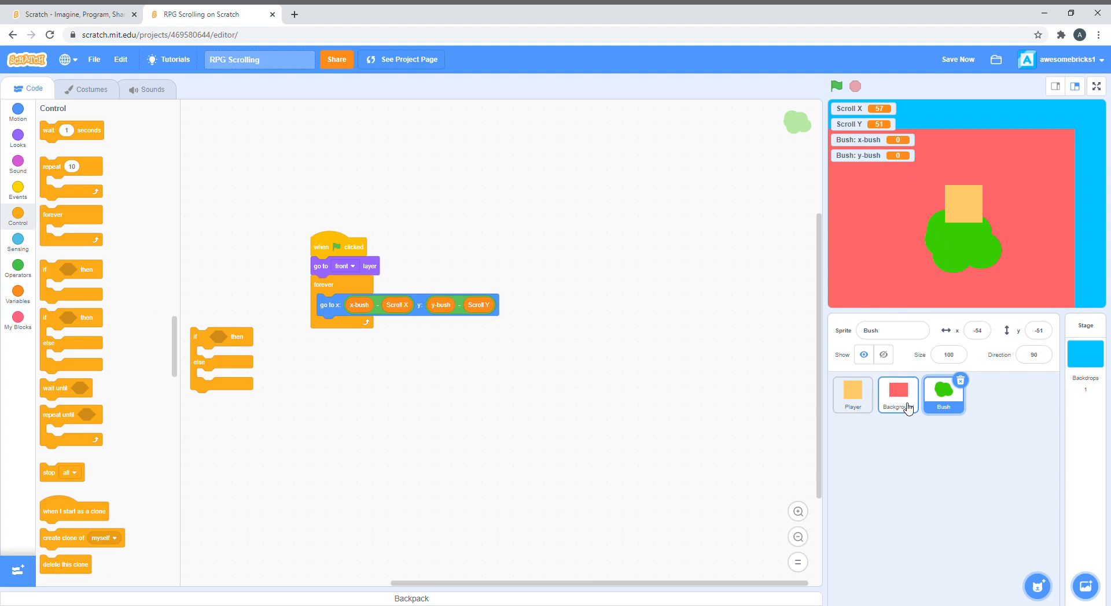
Step: Detach Background's four scroll-limit checks and test how far the world scrolls without them
{"action": "left_click", "coordinate": [852, 395]}
{"action": "left_click", "coordinate": [897, 396]}
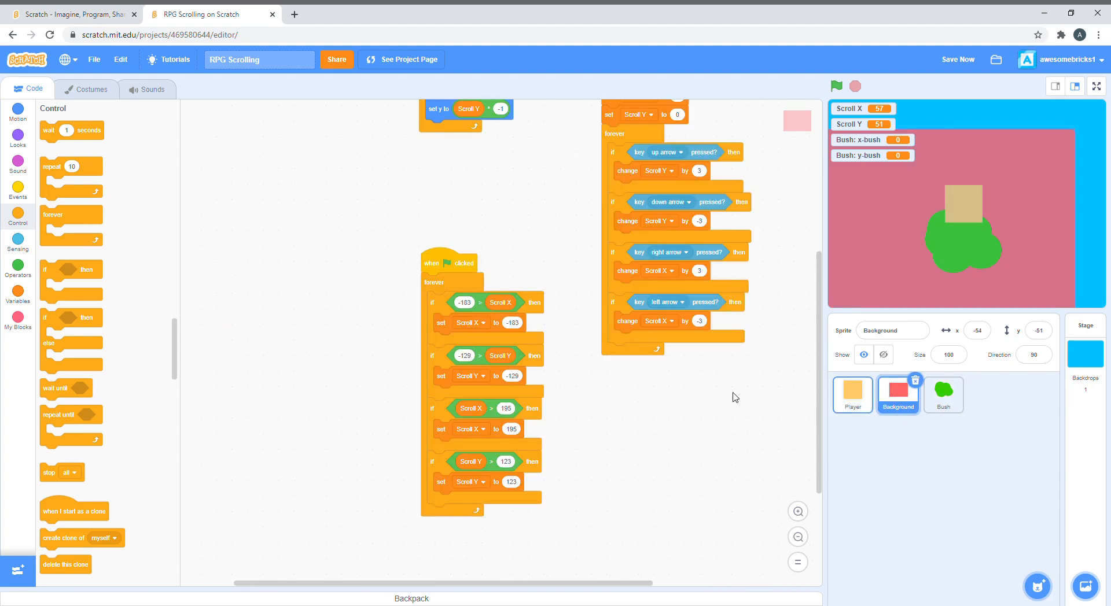
{"action": "scroll", "coordinate": [607, 304], "scroll_direction": "down", "scroll_amount": 3}
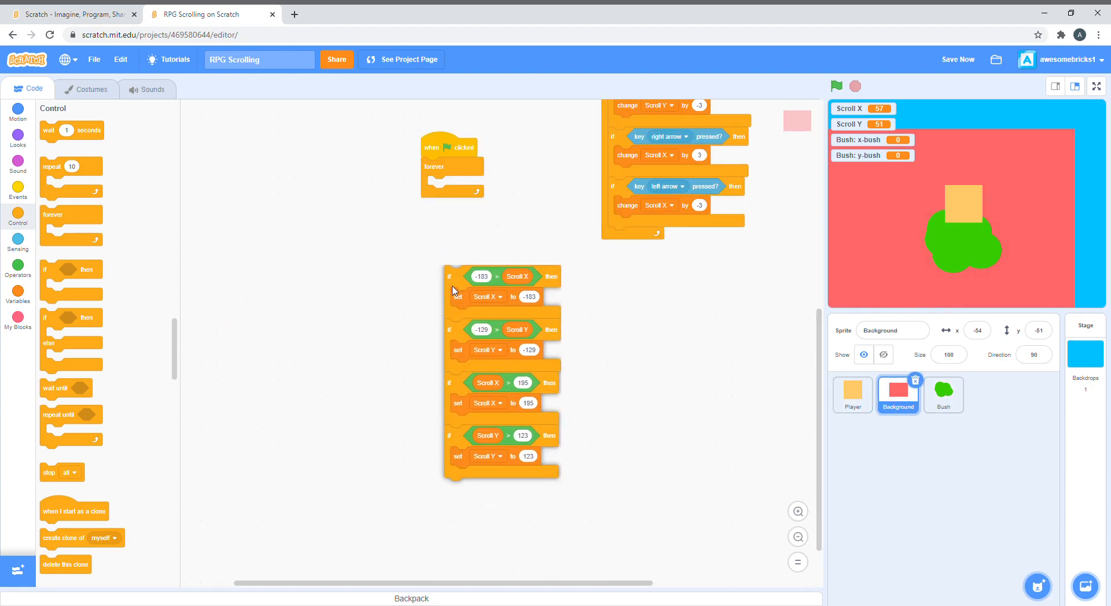
{"action": "left_click_drag", "start_coordinate": [441, 239], "coordinate": [469, 329]}
{"action": "left_click", "coordinate": [836, 86]}
{"action": "key", "text": "Down"}
{"action": "key", "text": "Down"}
{"action": "key", "text": "Down"}
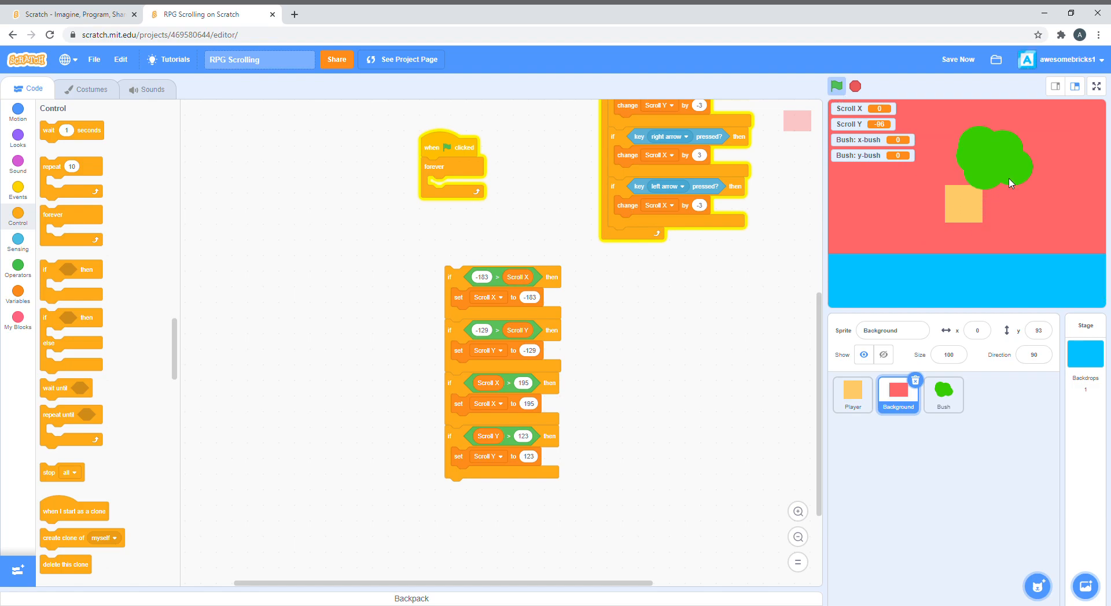
{"action": "key", "text": "ctrl+s"}
{"action": "key", "text": "Down"}
{"action": "key", "text": "Down"}
{"action": "key", "text": "Down"}
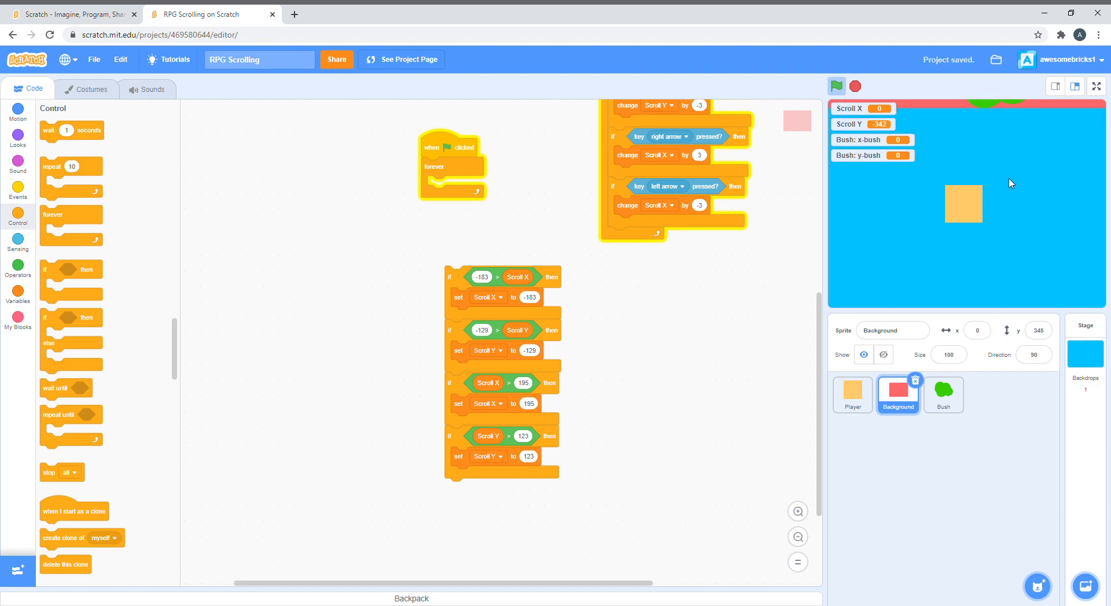
{"action": "key", "text": "Up"}
{"action": "key", "text": "Up"}
{"action": "key", "text": "Up"}
{"action": "key", "text": "Up"}
{"action": "key", "text": "Up"}
{"action": "key", "text": "Up"}
{"action": "key", "text": "Up"}
{"action": "key", "text": "Up"}
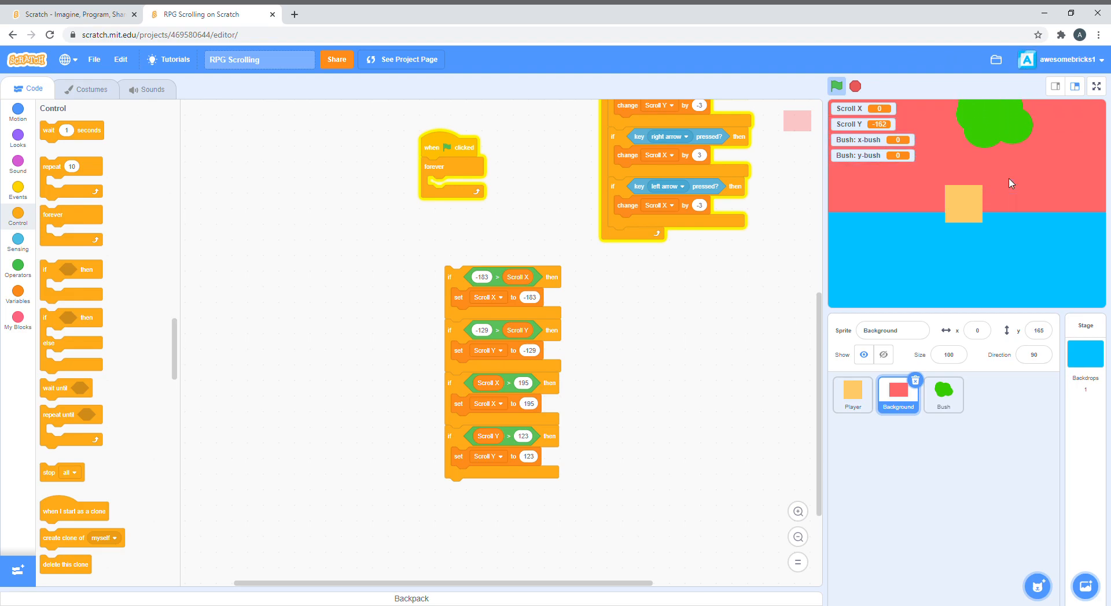
{"action": "key", "text": "Up"}
{"action": "key", "text": "Up"}
{"action": "key", "text": "Up"}
{"action": "key", "text": "Up"}
{"action": "key", "text": "Up"}
{"action": "key", "text": "Right"}
{"action": "key", "text": "Right"}
{"action": "key", "text": "Right"}
{"action": "key", "text": "Right"}
{"action": "key", "text": "Right"}
{"action": "key", "text": "Right"}
{"action": "key", "text": "Right"}
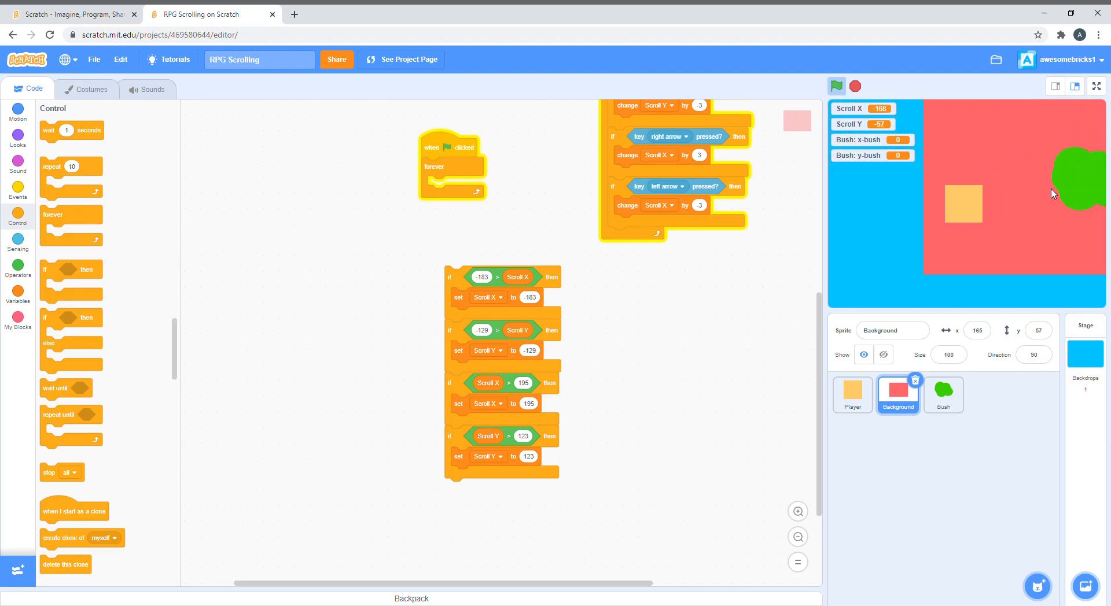
{"action": "key", "text": "Right"}
{"action": "key", "text": "Right"}
{"action": "key", "text": "Right"}
{"action": "key", "text": "Right"}
{"action": "key", "text": "Right"}
{"action": "key", "text": "Right"}
{"action": "key", "text": "Right"}
{"action": "key", "text": "Right"}
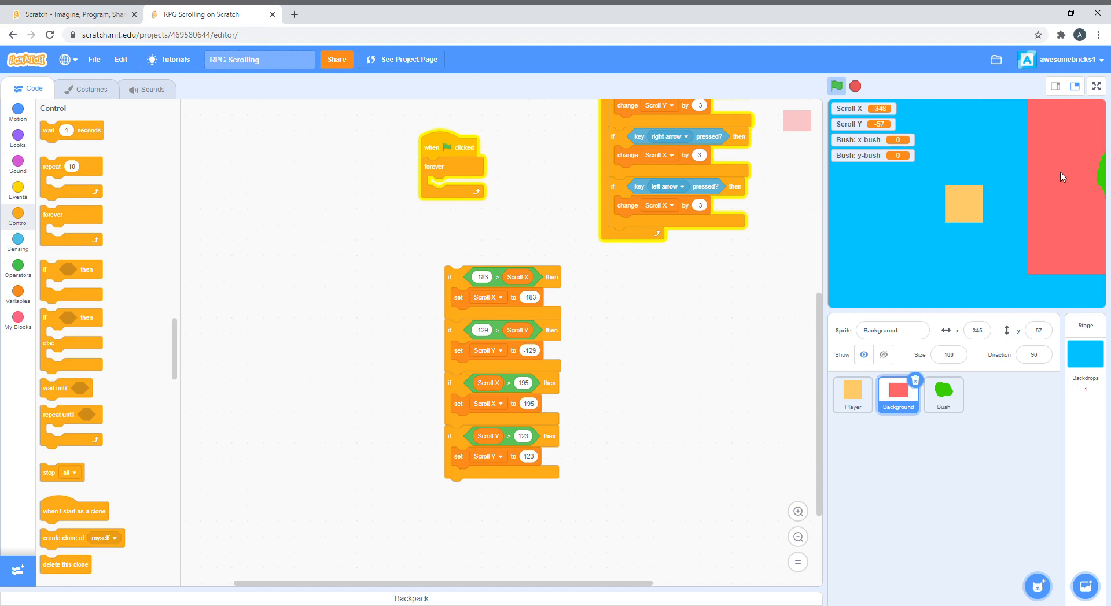
{"action": "key", "text": "Right"}
{"action": "key", "text": "Down"}
{"action": "key", "text": "Left"}
{"action": "key", "text": "Left"}
{"action": "key", "text": "Left"}
{"action": "key", "text": "Left"}
{"action": "key", "text": "Left"}
Step: Finish moving around the world, then put the four limit checks back inside the forever loop
{"action": "key", "text": "Down"}
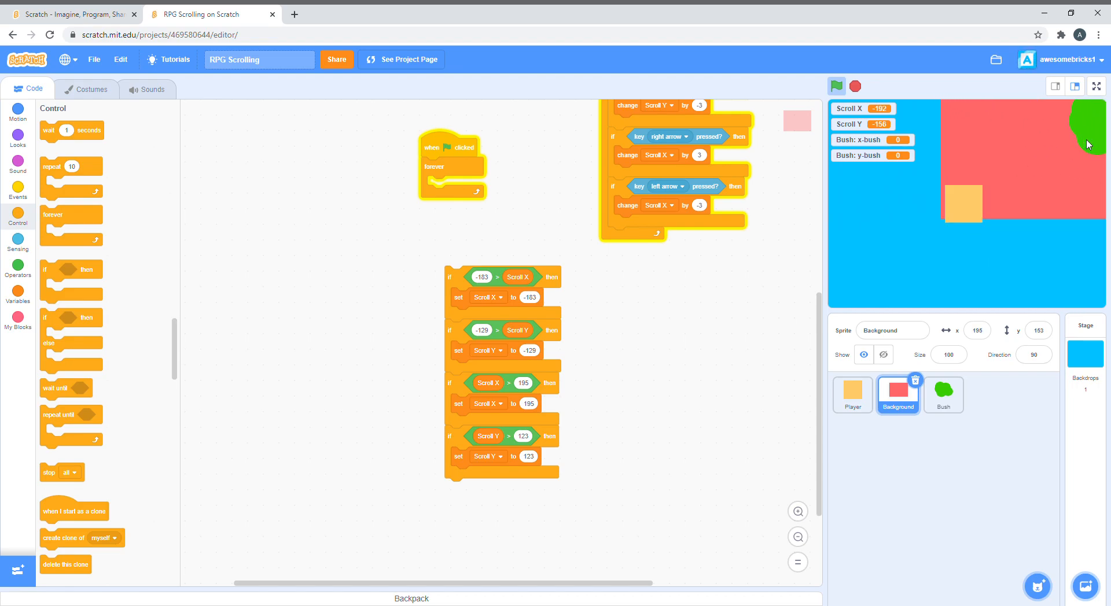
{"action": "key", "text": "Down"}
{"action": "key", "text": "Down"}
{"action": "key", "text": "Down"}
{"action": "key", "text": "Down"}
{"action": "key", "text": "Down"}
{"action": "key", "text": "Down"}
{"action": "key", "text": "Down"}
{"action": "key", "text": "Up"}
{"action": "key", "text": "Up"}
{"action": "key", "text": "Up"}
{"action": "key", "text": "Left"}
{"action": "key", "text": "Left"}
{"action": "key", "text": "Left"}
{"action": "key", "text": "Left"}
{"action": "key", "text": "Left"}
{"action": "key", "text": "Up"}
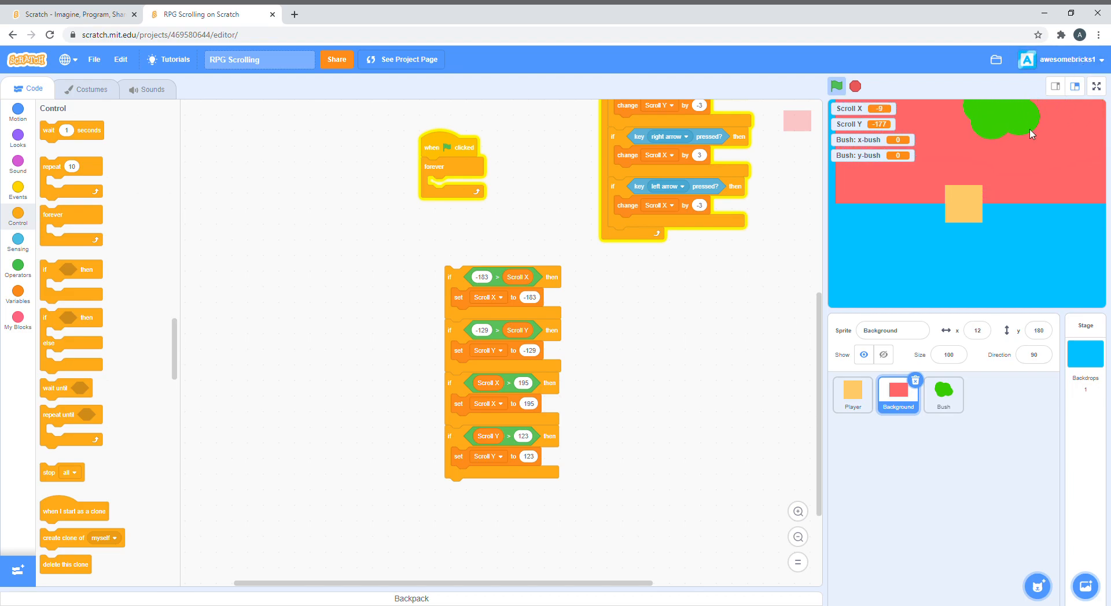
{"action": "key", "text": "Up"}
{"action": "key", "text": "Up"}
{"action": "key", "text": "Up"}
{"action": "key", "text": "Left"}
{"action": "key", "text": "Left"}
{"action": "key", "text": "Left"}
{"action": "key", "text": "Left"}
{"action": "key", "text": "Down"}
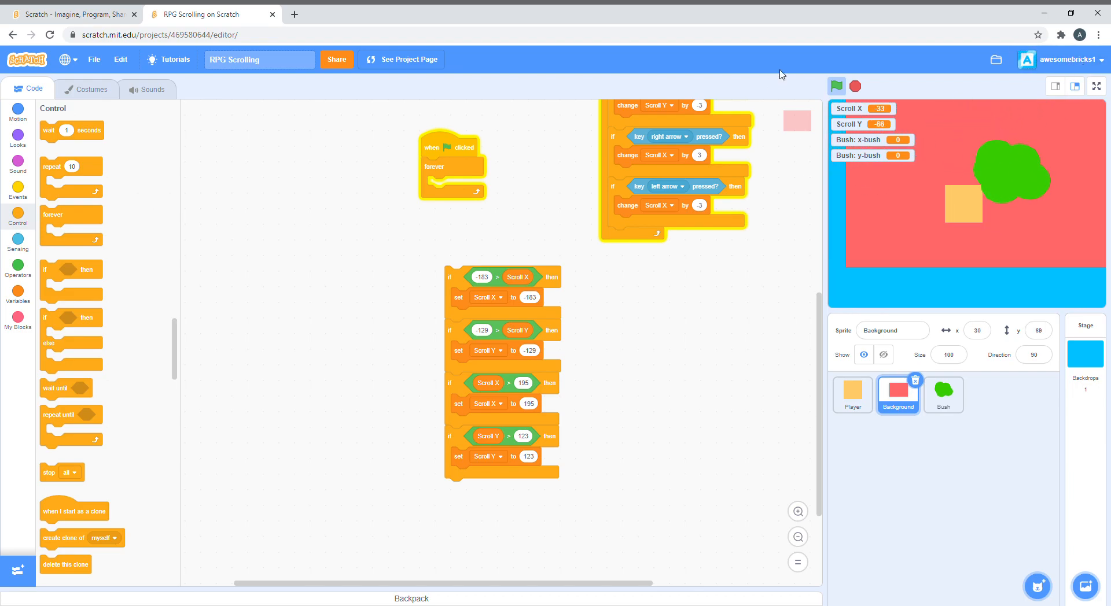
{"action": "key", "text": "Left"}
{"action": "key", "text": "Down"}
{"action": "key", "text": "Down"}
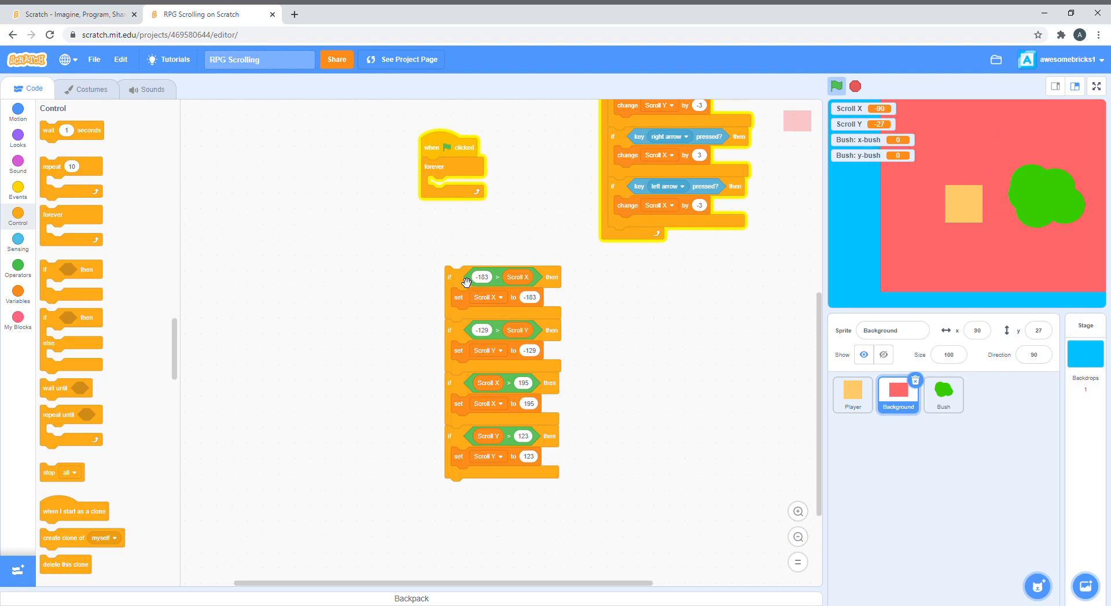
{"action": "left_click_drag", "start_coordinate": [466, 279], "coordinate": [467, 191]}
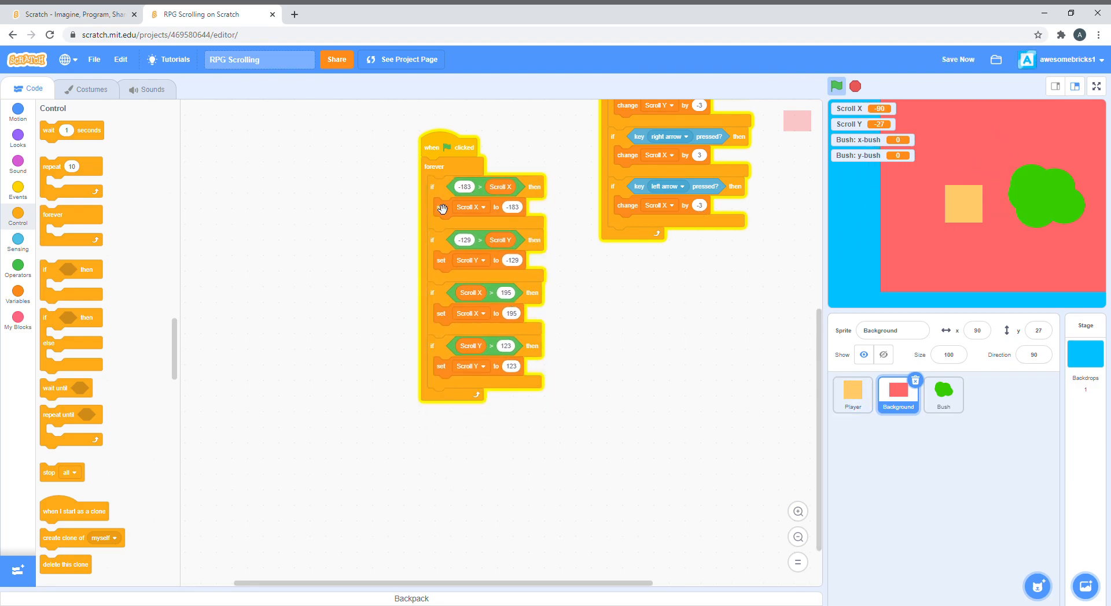
Step: Give the Bush's forever loop an if-else testing 'touching edge?'
{"action": "left_click", "coordinate": [943, 393]}
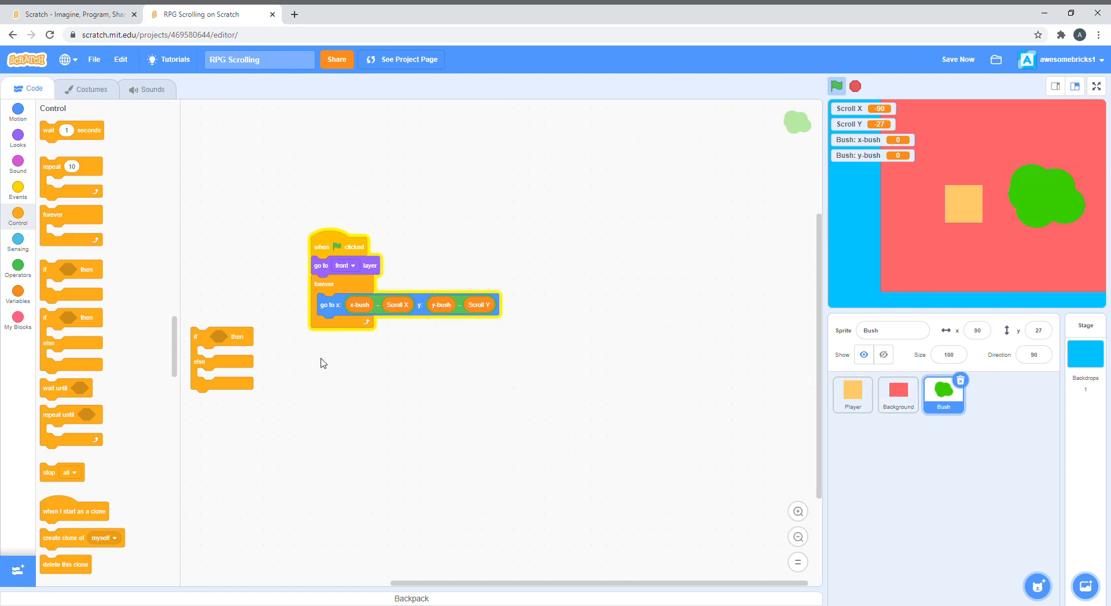
{"action": "left_click_drag", "start_coordinate": [320, 362], "coordinate": [368, 365]}
{"action": "left_click_drag", "start_coordinate": [260, 341], "coordinate": [390, 332]}
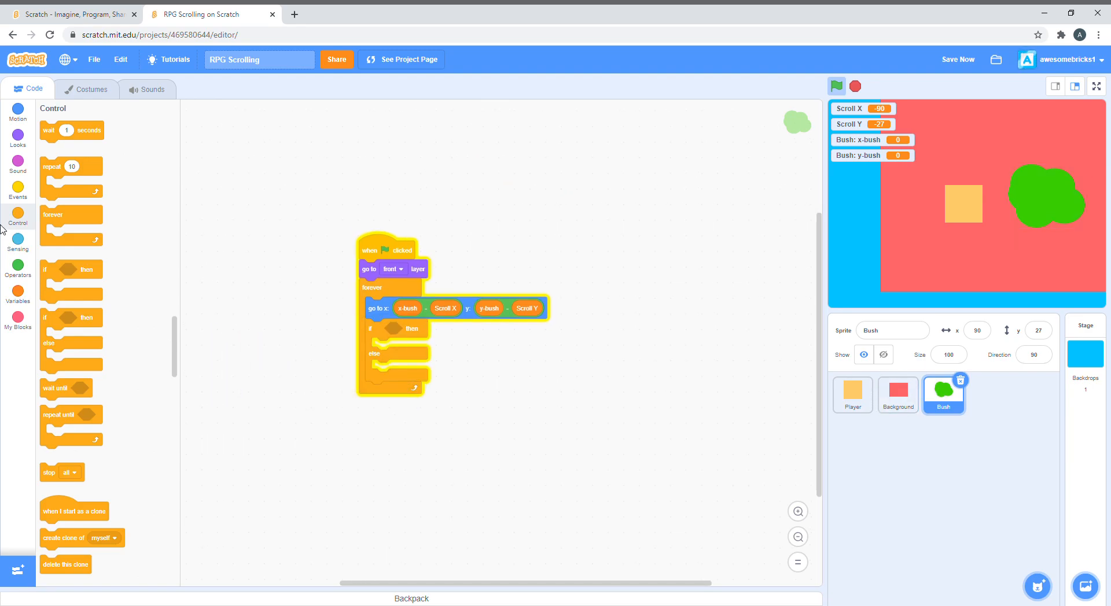
{"action": "left_click", "coordinate": [17, 242]}
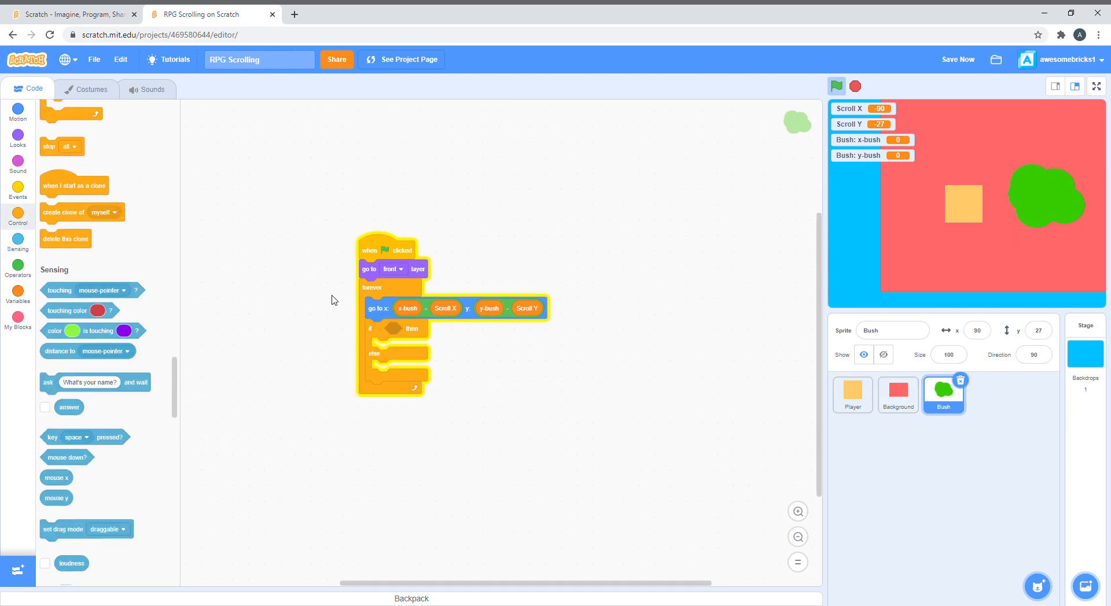
{"action": "scroll", "coordinate": [98, 148], "scroll_direction": "up", "scroll_amount": 3}
{"action": "scroll", "coordinate": [78, 348], "scroll_direction": "up", "scroll_amount": 3}
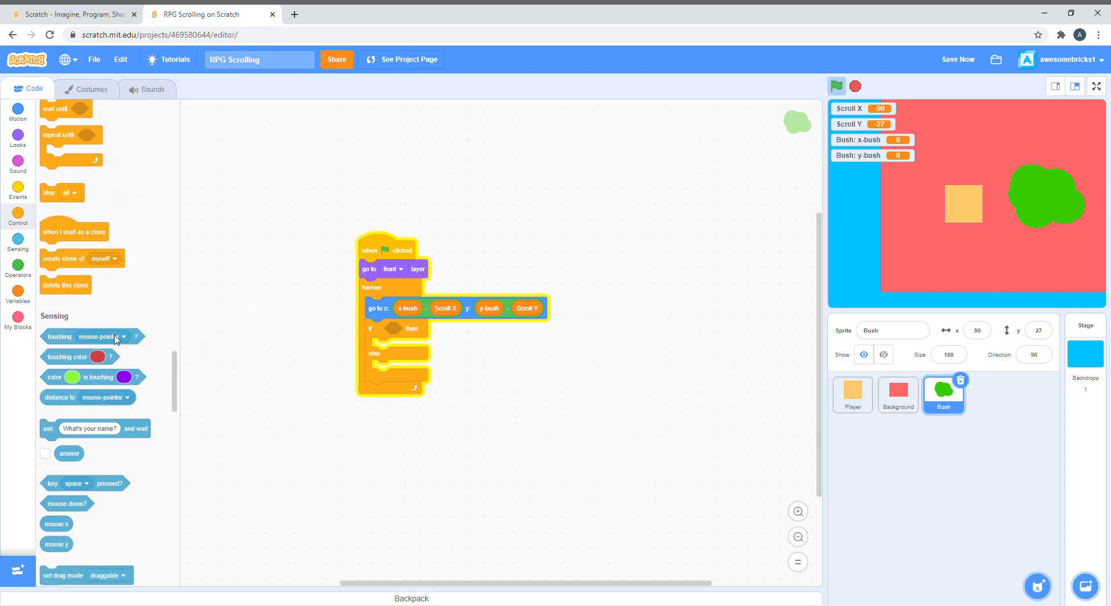
{"action": "left_click_drag", "start_coordinate": [61, 336], "coordinate": [395, 330]}
{"action": "left_click", "coordinate": [447, 328]}
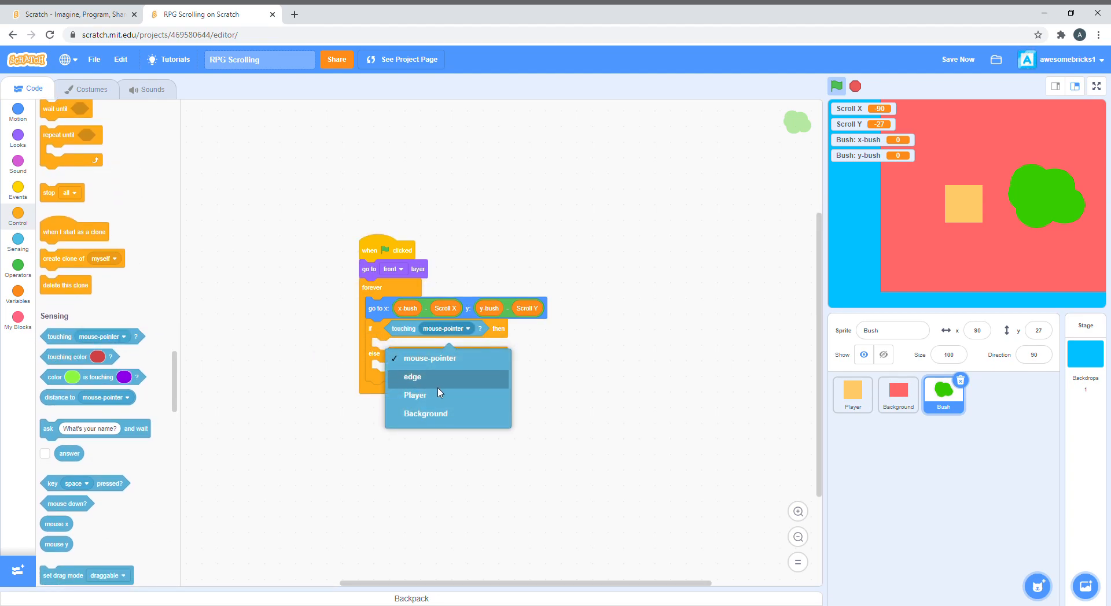
{"action": "left_click", "coordinate": [417, 378]}
Step: Make the Bush hide when touching the edge and show otherwise
{"action": "left_click", "coordinate": [17, 137]}
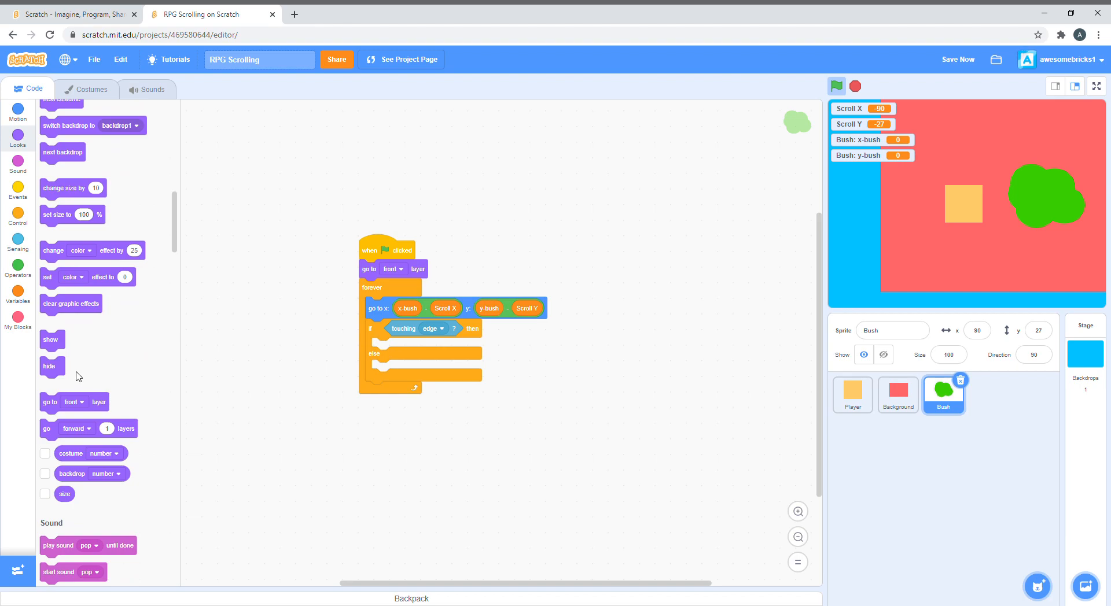
{"action": "left_click_drag", "start_coordinate": [49, 366], "coordinate": [382, 347]}
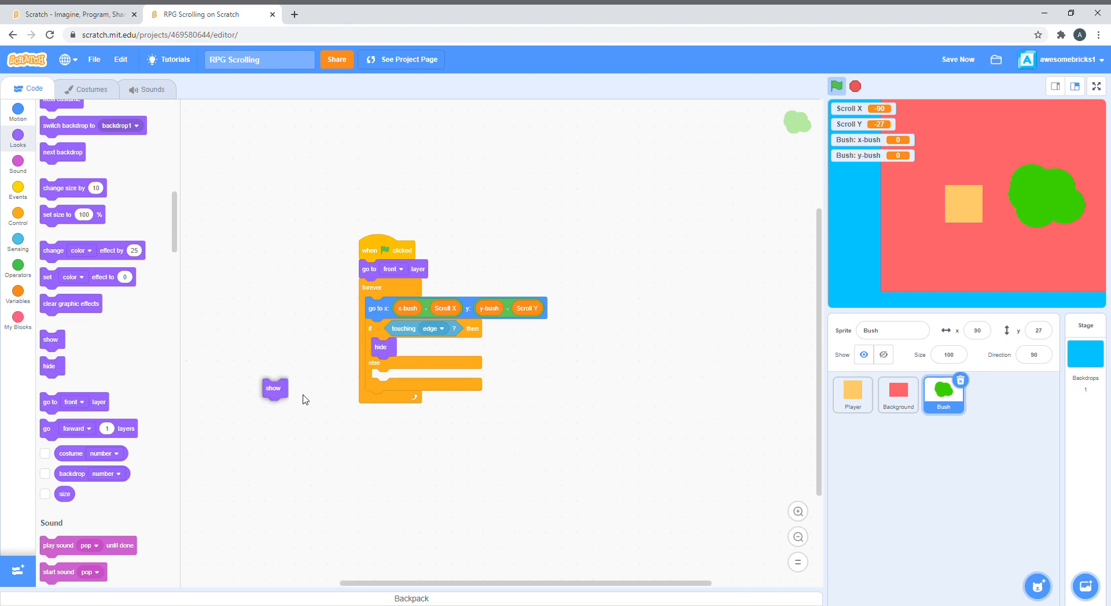
{"action": "left_click_drag", "start_coordinate": [51, 339], "coordinate": [382, 378]}
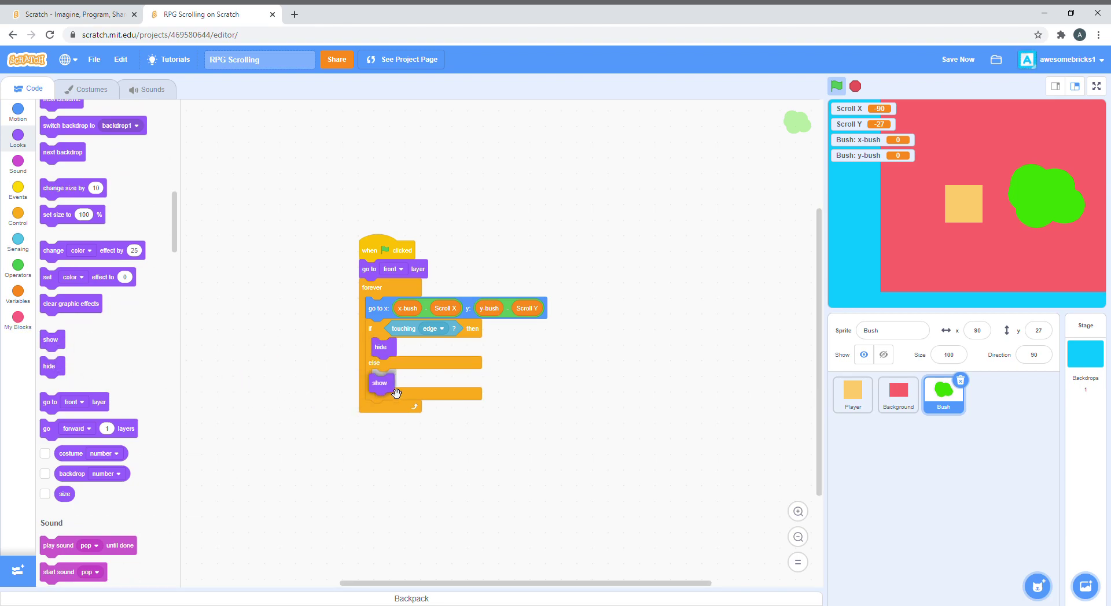
Step: Run the project and scroll with the arrow keys to watch the bush vanish at the edge
{"action": "left_click", "coordinate": [836, 86]}
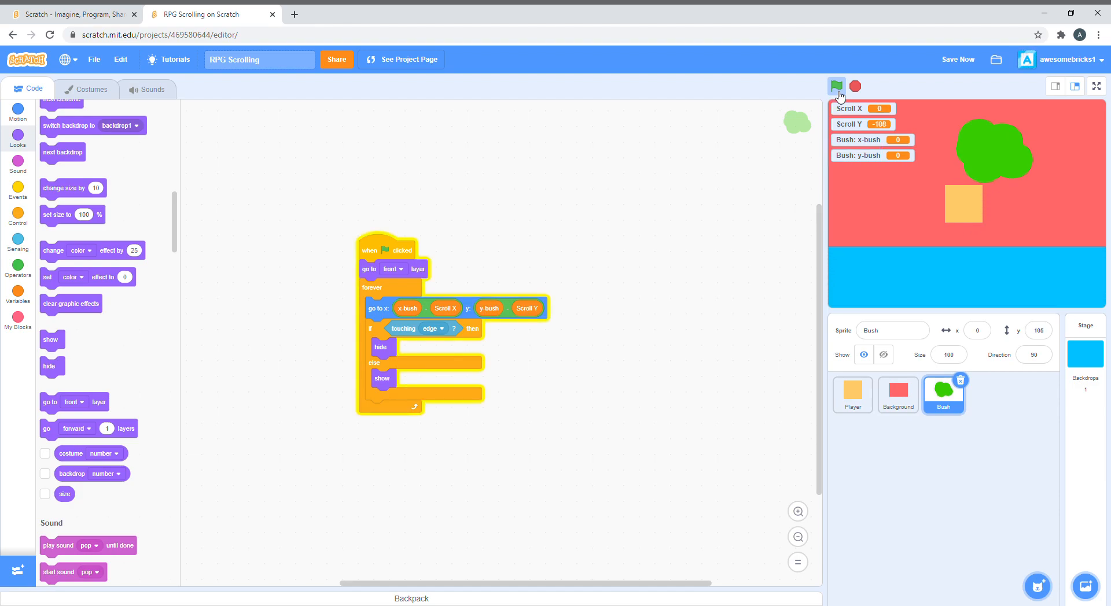
{"action": "key", "text": "Down"}
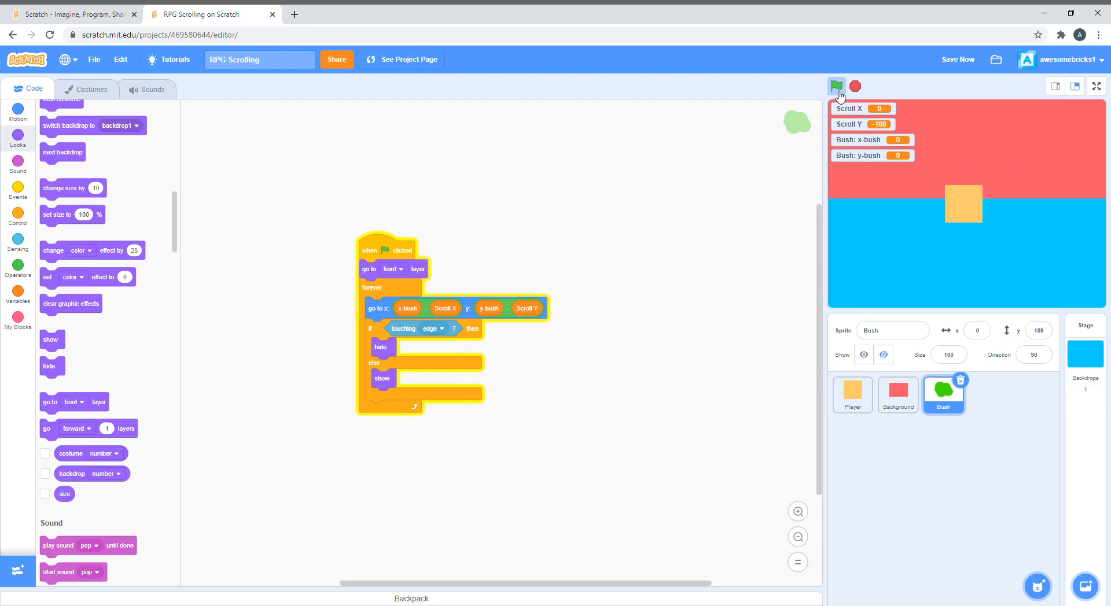
{"action": "left_click", "coordinate": [837, 87]}
{"action": "key", "text": "Right"}
{"action": "key", "text": "Up"}
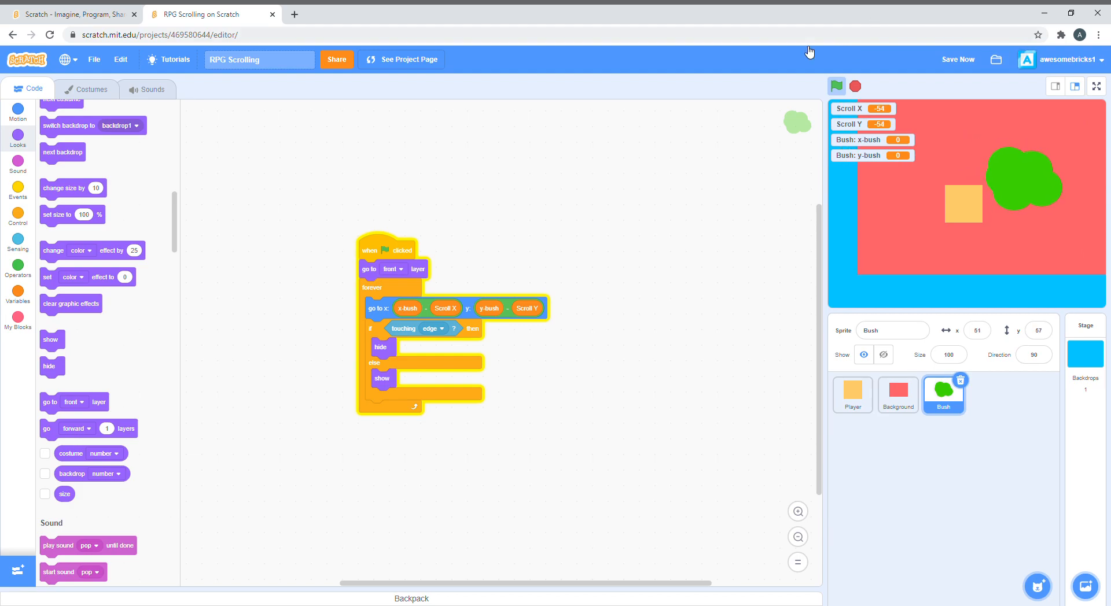
{"action": "key", "text": "Left"}
{"action": "key", "text": "Down"}
Step: Start the Bush script by setting x-bush and y-bush to 100 each
{"action": "left_click", "coordinate": [23, 295]}
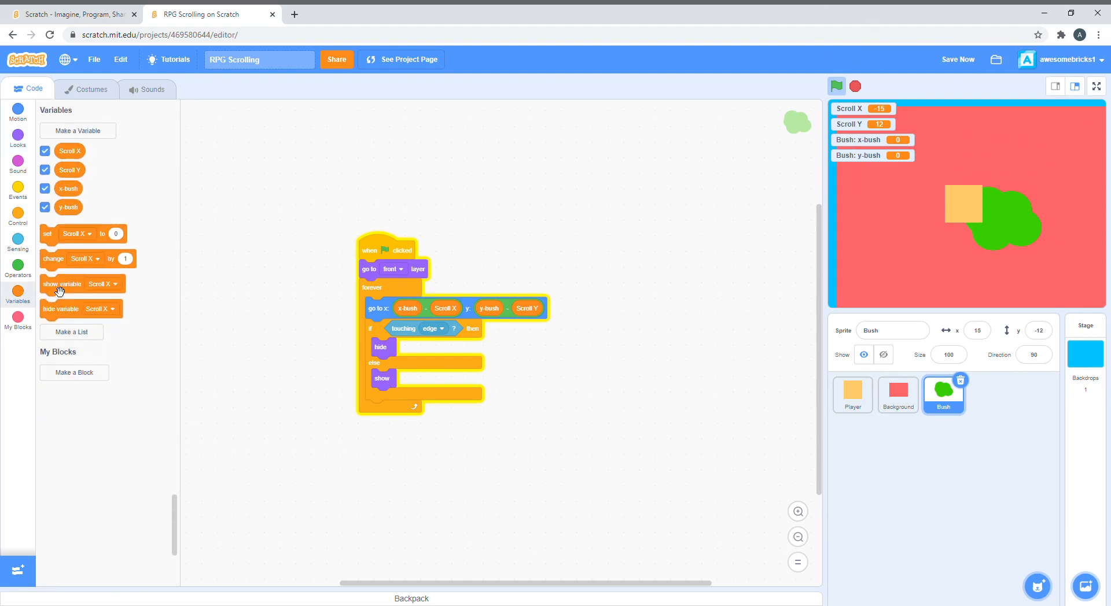
{"action": "left_click_drag", "start_coordinate": [49, 232], "coordinate": [258, 336]}
{"action": "right_click", "coordinate": [258, 336]}
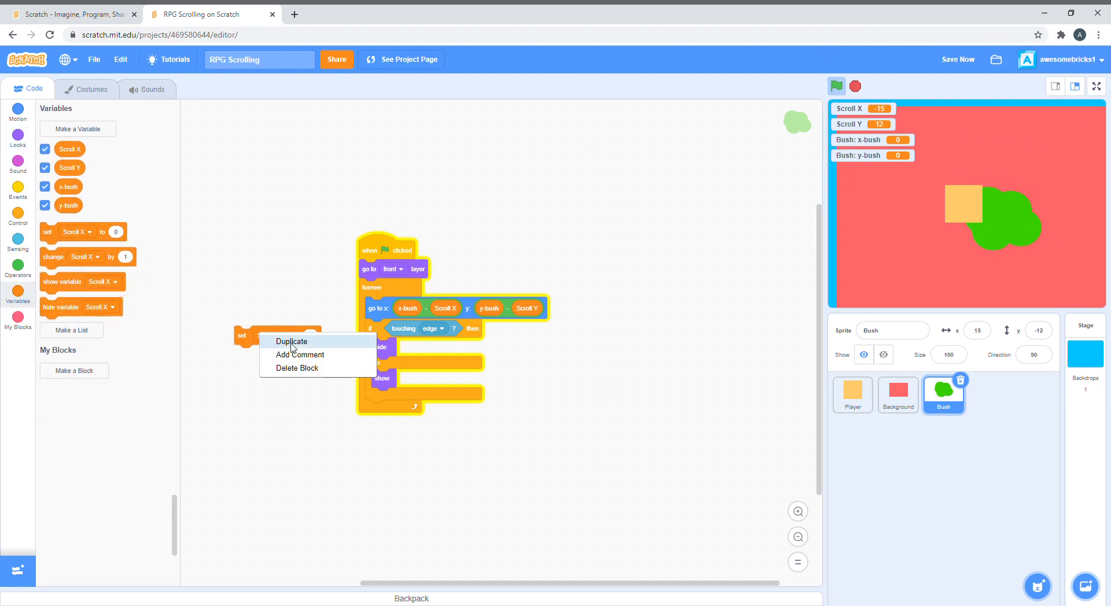
{"action": "left_click", "coordinate": [283, 341]}
{"action": "left_click", "coordinate": [268, 383]}
{"action": "left_click", "coordinate": [276, 336]}
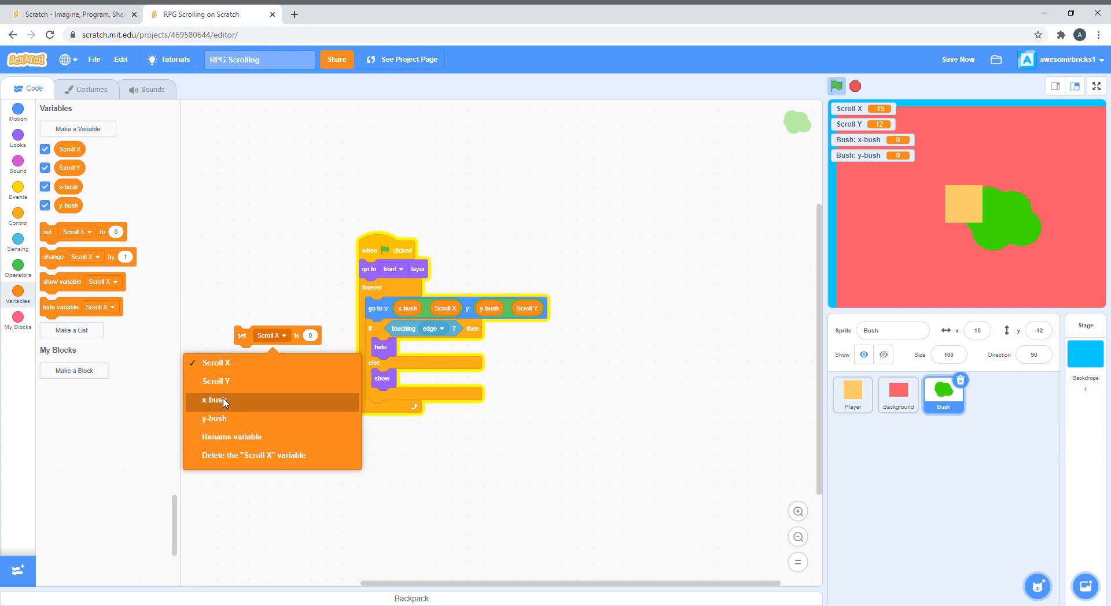
{"action": "left_click", "coordinate": [214, 400]}
{"action": "left_click", "coordinate": [271, 384]}
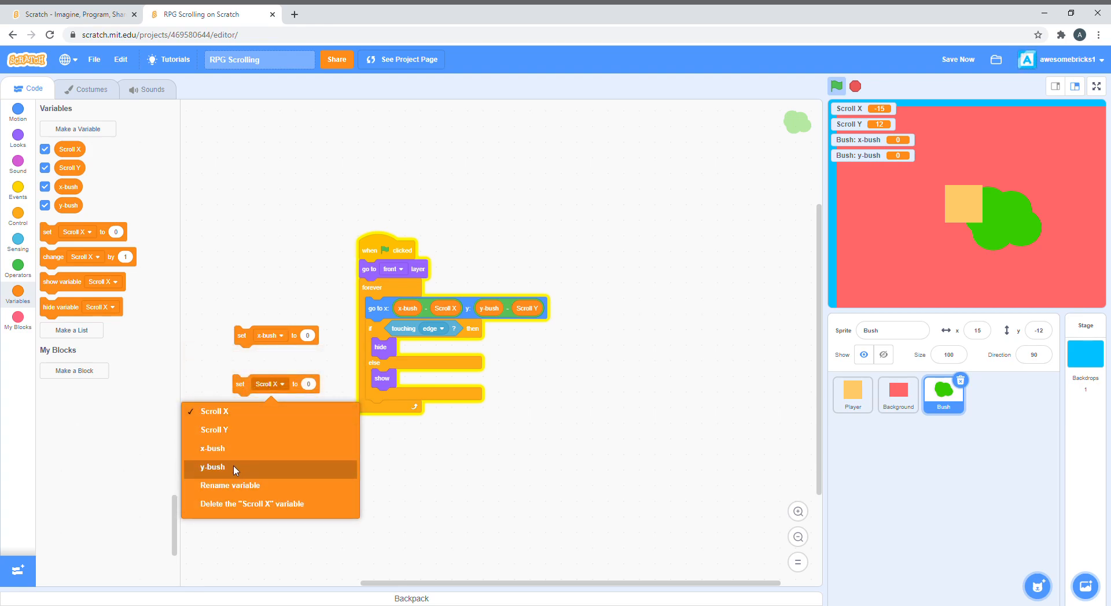
{"action": "left_click", "coordinate": [247, 466]}
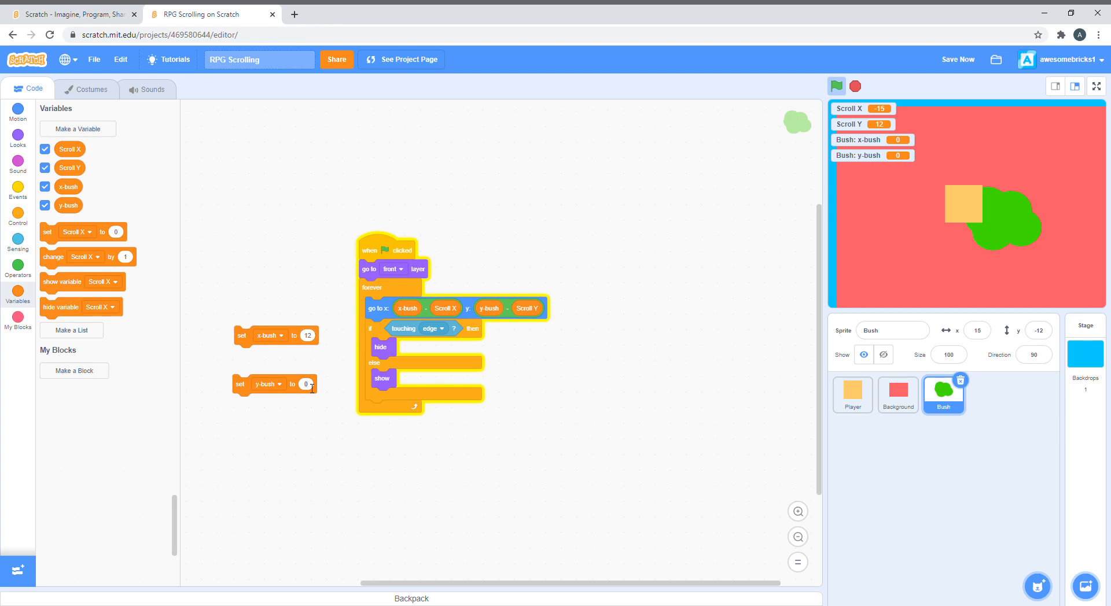
{"action": "mouse_move", "coordinate": [266, 339]}
{"action": "left_mouse_down"}
{"action": "mouse_move", "coordinate": [265, 369]}
{"action": "mouse_move", "coordinate": [389, 271]}
{"action": "left_mouse_up"}
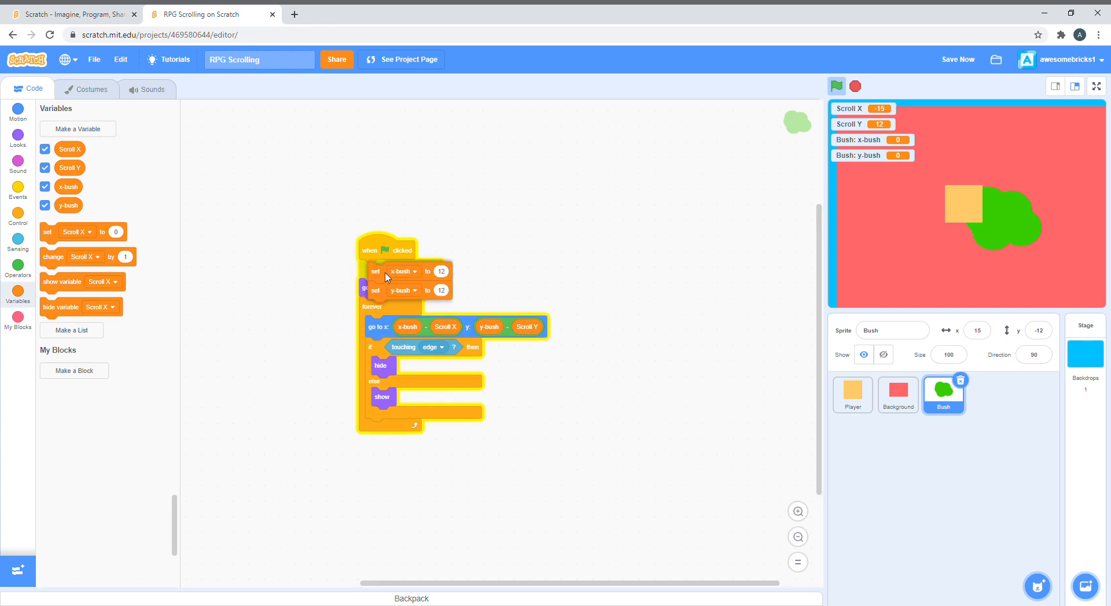
Step: Run the project and scroll up-right to confirm the bush placement and edge hiding
{"action": "left_click", "coordinate": [837, 87]}
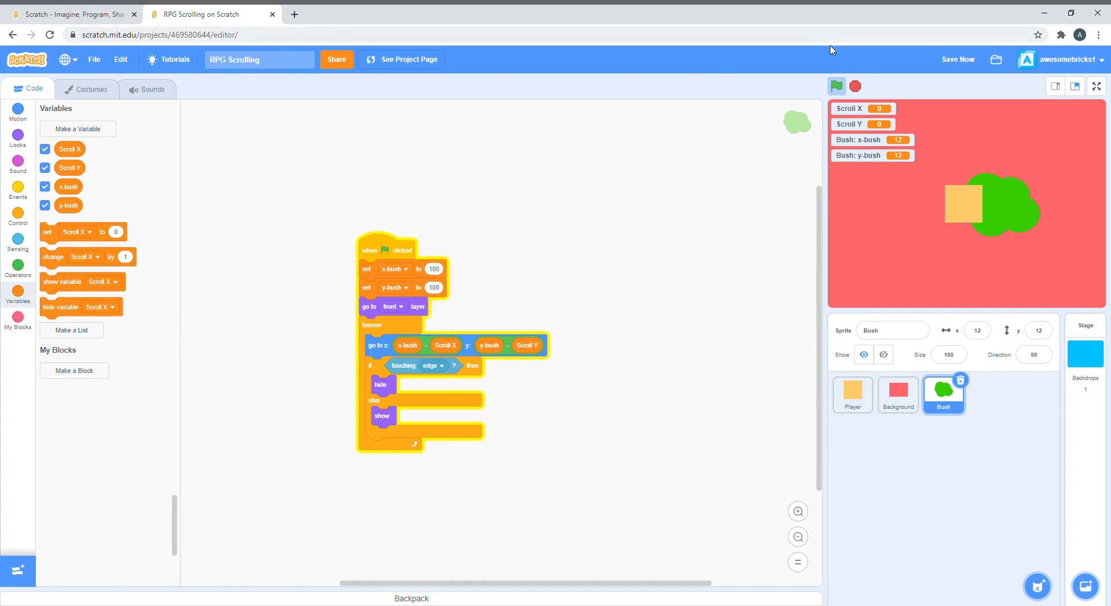
{"action": "left_click", "coordinate": [836, 87]}
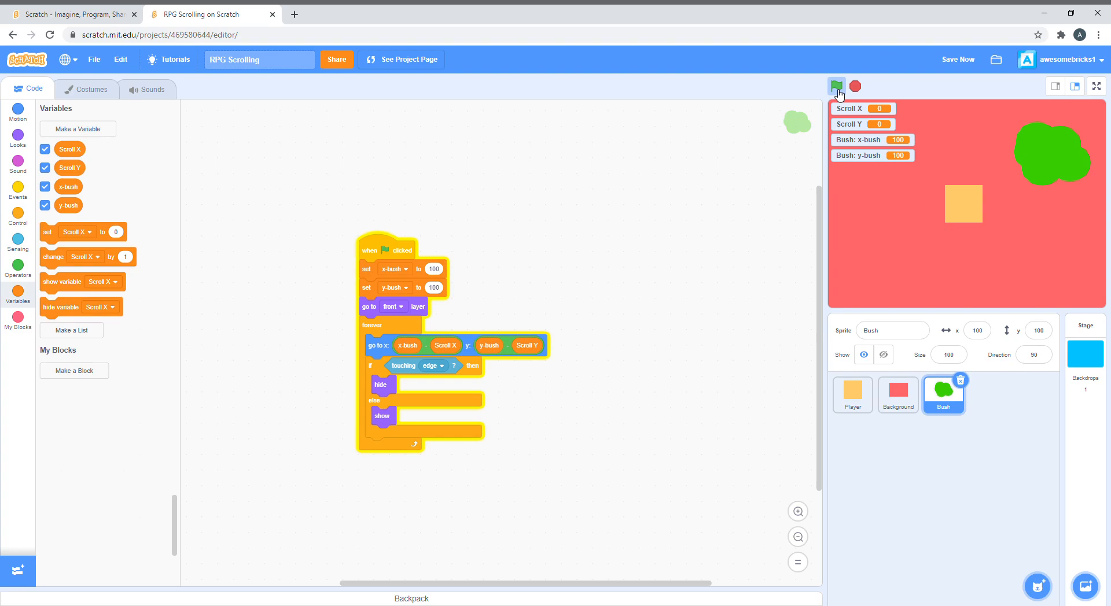
{"action": "key", "text": "Up"}
{"action": "key", "text": "Right"}
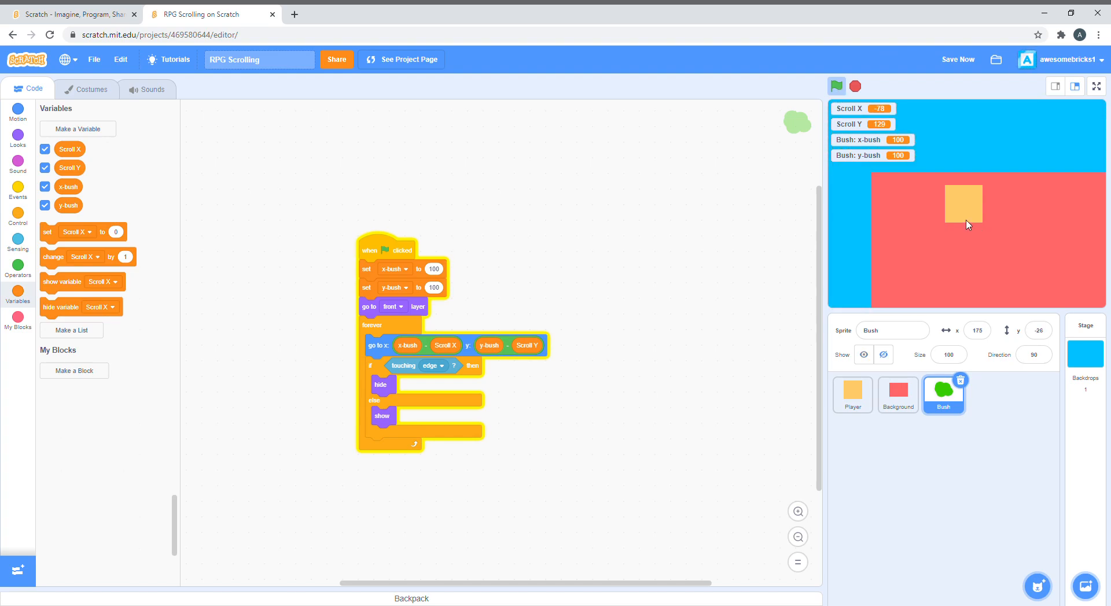
Step: Move the Background's four scroll-limit checks inside its forever loop
{"action": "left_click", "coordinate": [853, 393]}
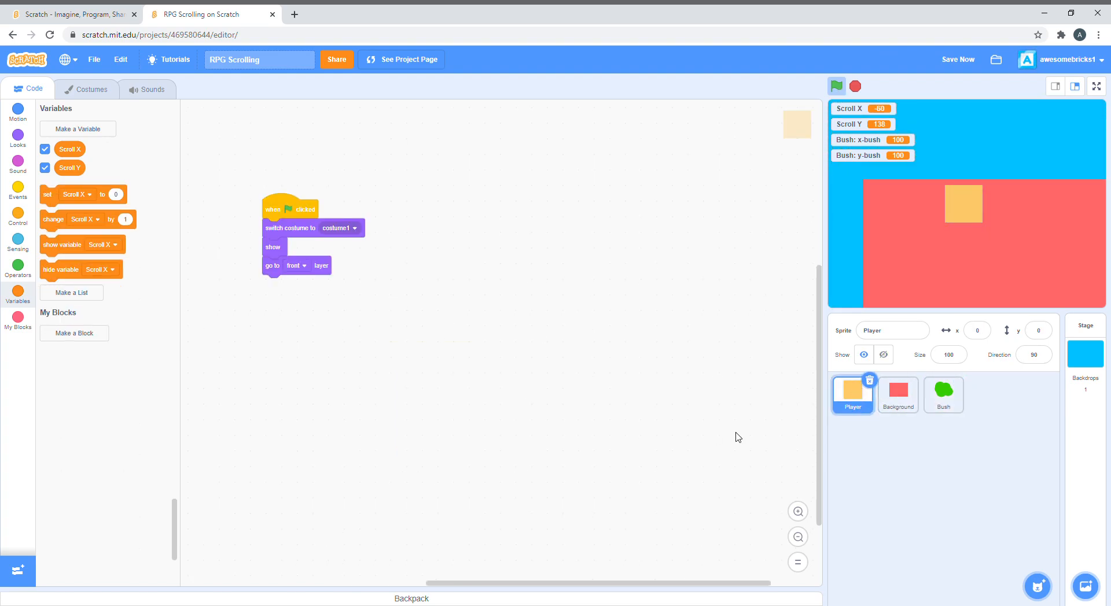
{"action": "left_click", "coordinate": [898, 395]}
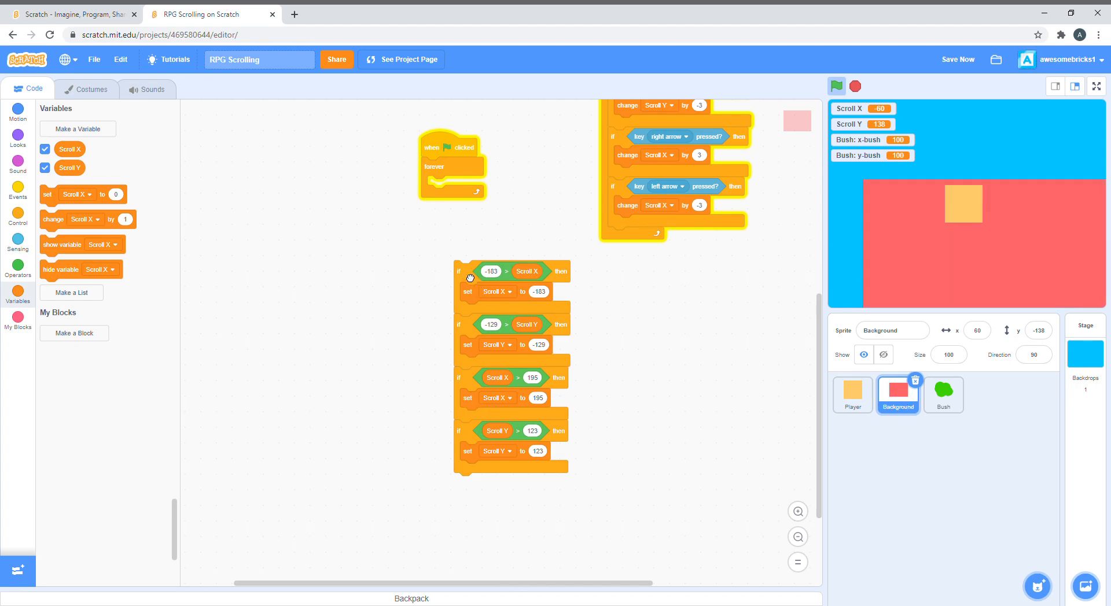
{"action": "left_click_drag", "start_coordinate": [470, 278], "coordinate": [442, 191]}
Step: Run the project and scroll to every boundary to confirm the world stops at its limits
{"action": "left_click", "coordinate": [835, 86]}
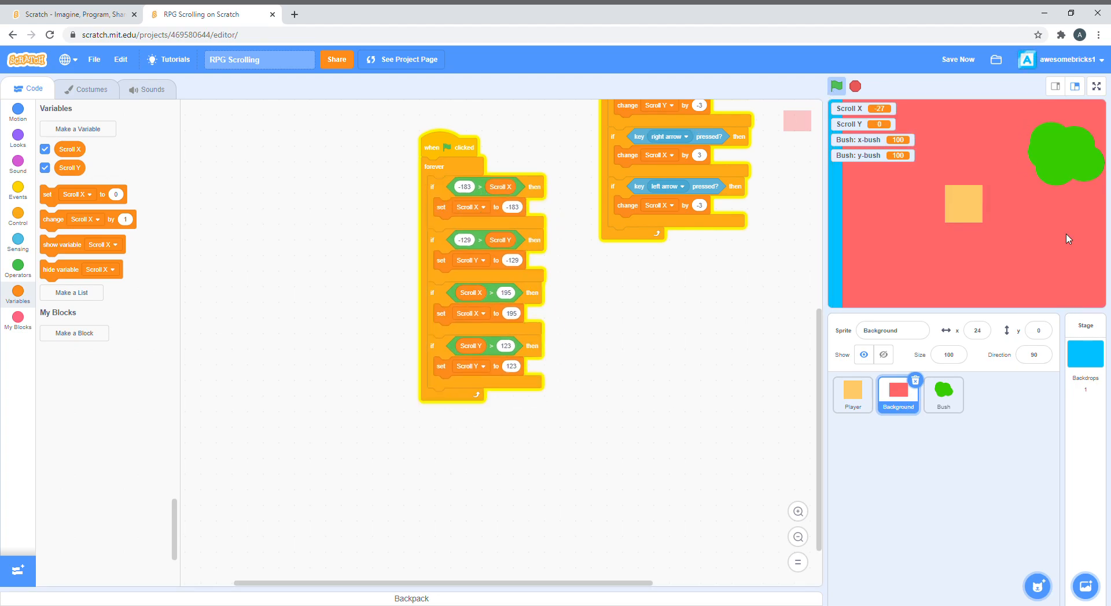
{"action": "key", "text": "Left"}
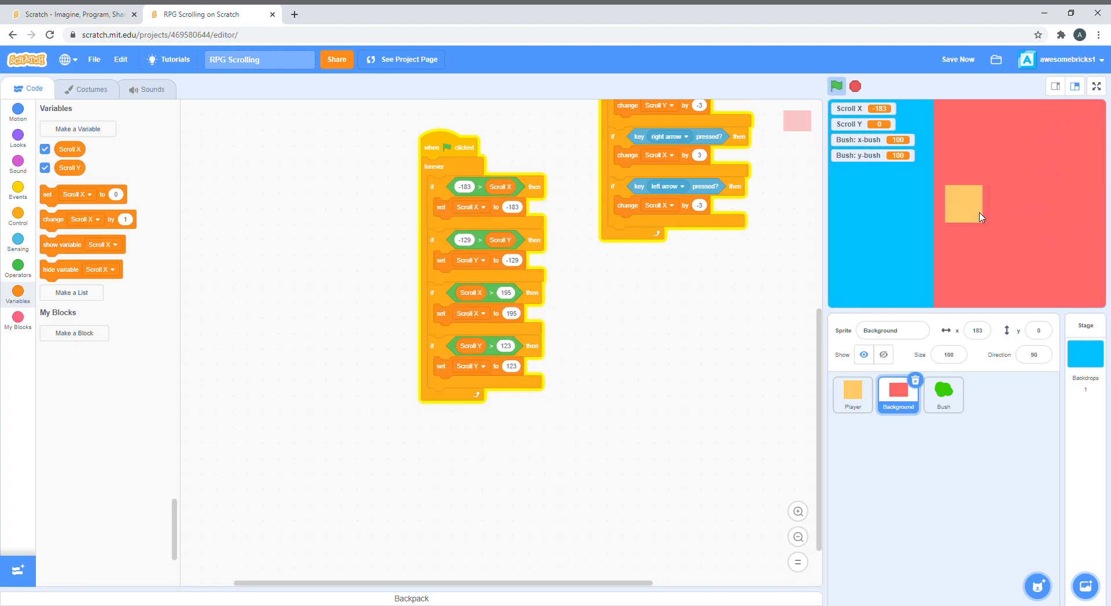
{"action": "key", "text": "Right"}
{"action": "key", "text": "Down"}
{"action": "key", "text": "Right"}
{"action": "key", "text": "Up"}
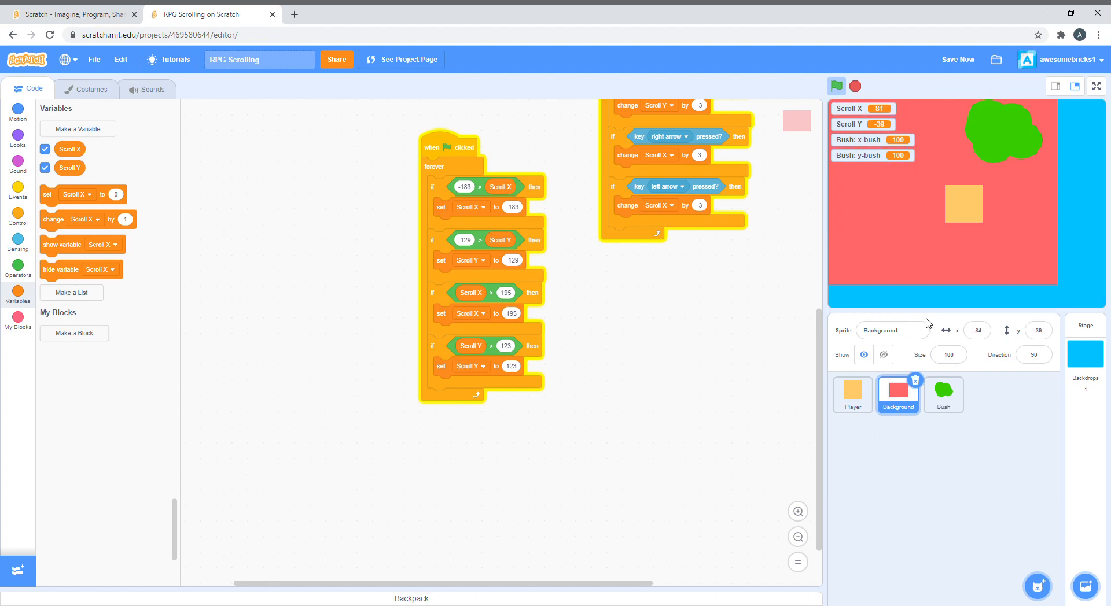
{"action": "key", "text": "Right"}
{"action": "key", "text": "Up"}
{"action": "key", "text": "Left"}
{"action": "key", "text": "Right"}
{"action": "key", "text": "Down"}
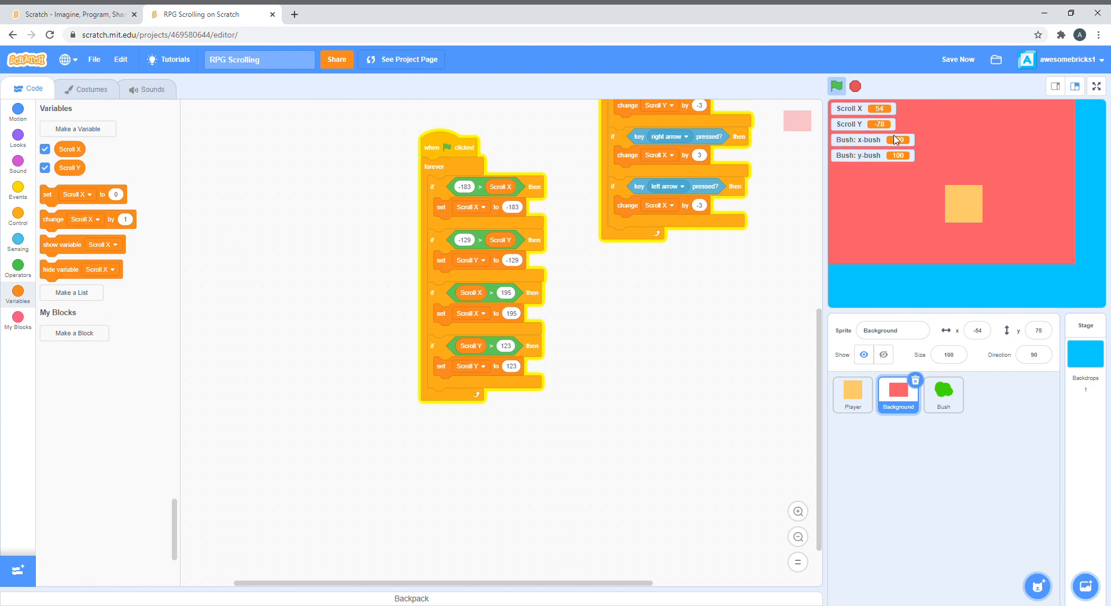
{"action": "key", "text": "Right"}
{"action": "key", "text": "Down"}
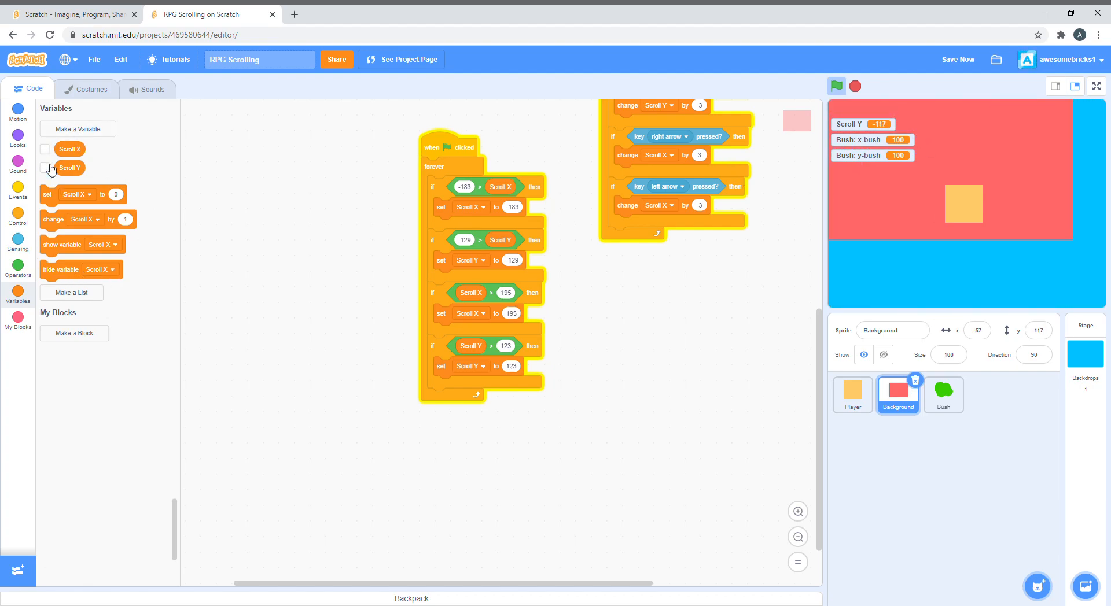
Step: From the Bush script, restart the project and scroll toward the left boundary
{"action": "left_click", "coordinate": [943, 395]}
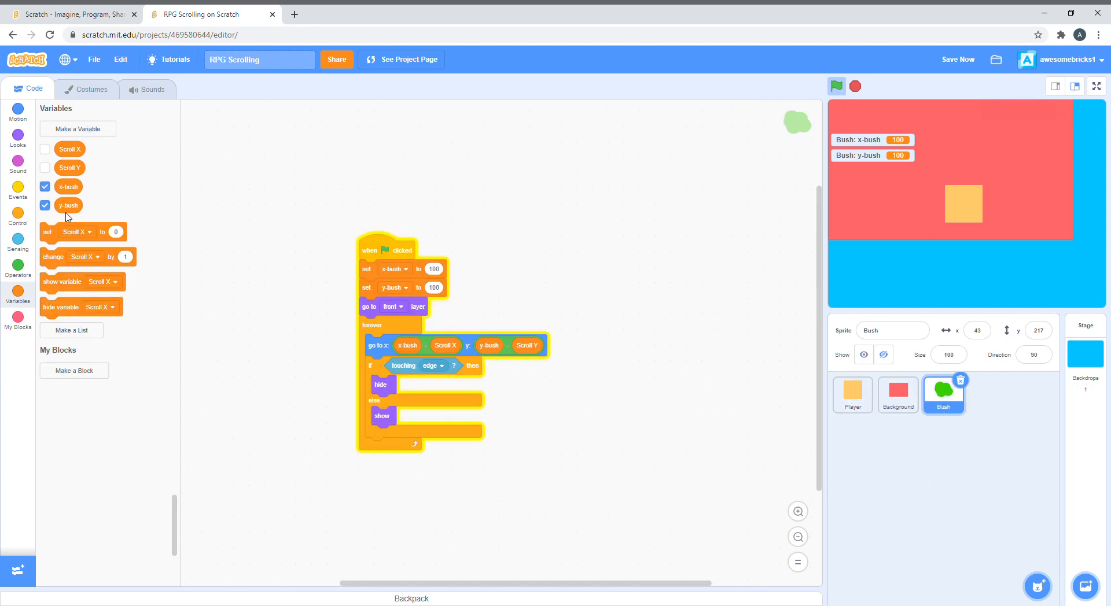
{"action": "left_click", "coordinate": [837, 87]}
{"action": "key", "text": "Left"}
{"action": "key", "text": "Left"}
{"action": "key", "text": "Left"}
{"action": "key", "text": "Left"}
{"action": "key", "text": "Left"}
{"action": "key", "text": "Left"}
{"action": "key", "text": "Left"}
{"action": "key", "text": "Left"}
{"action": "key", "text": "Left"}
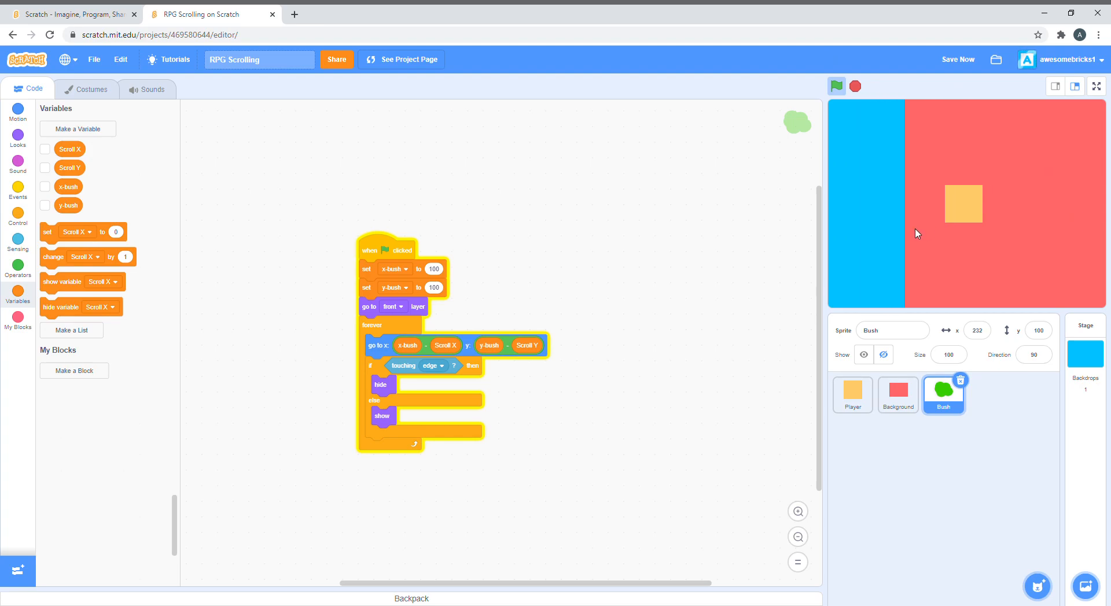
{"action": "key", "text": "Left"}
{"action": "key", "text": "Left"}
Step: From the Background script, scroll until Scroll X stops at the -183 left limit
{"action": "left_click", "coordinate": [897, 394]}
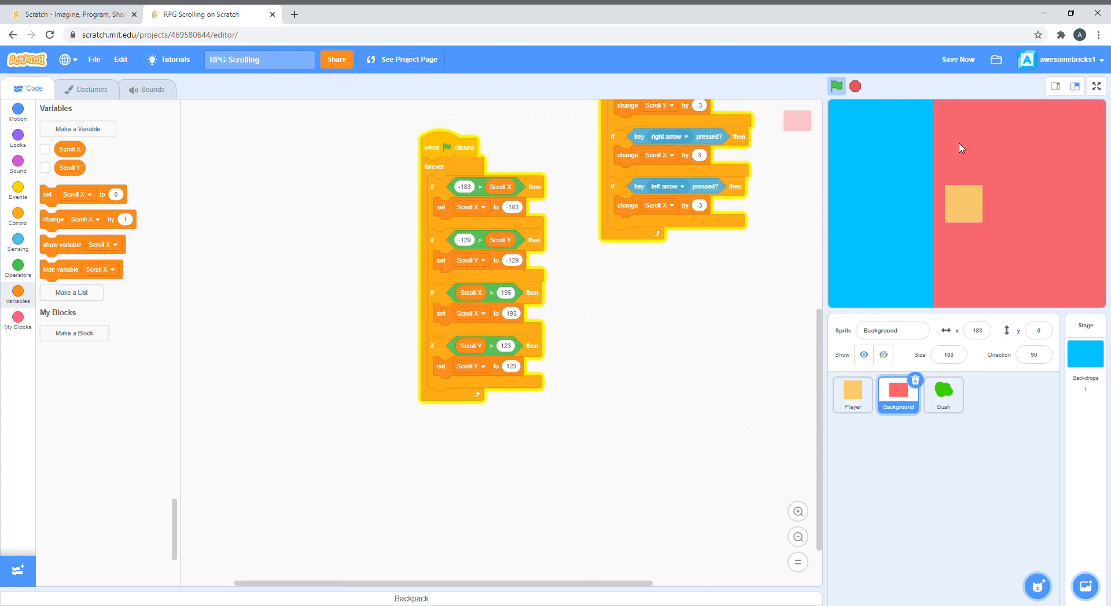
{"action": "key", "text": "Right"}
{"action": "key", "text": "Right"}
{"action": "key", "text": "Right"}
{"action": "key", "text": "Up"}
{"action": "key", "text": "Up"}
{"action": "key", "text": "Up"}
{"action": "key", "text": "Up"}
{"action": "key", "text": "Up"}
{"action": "key", "text": "Up"}
{"action": "key", "text": "Up"}
{"action": "key", "text": "Up"}
{"action": "key", "text": "Up"}
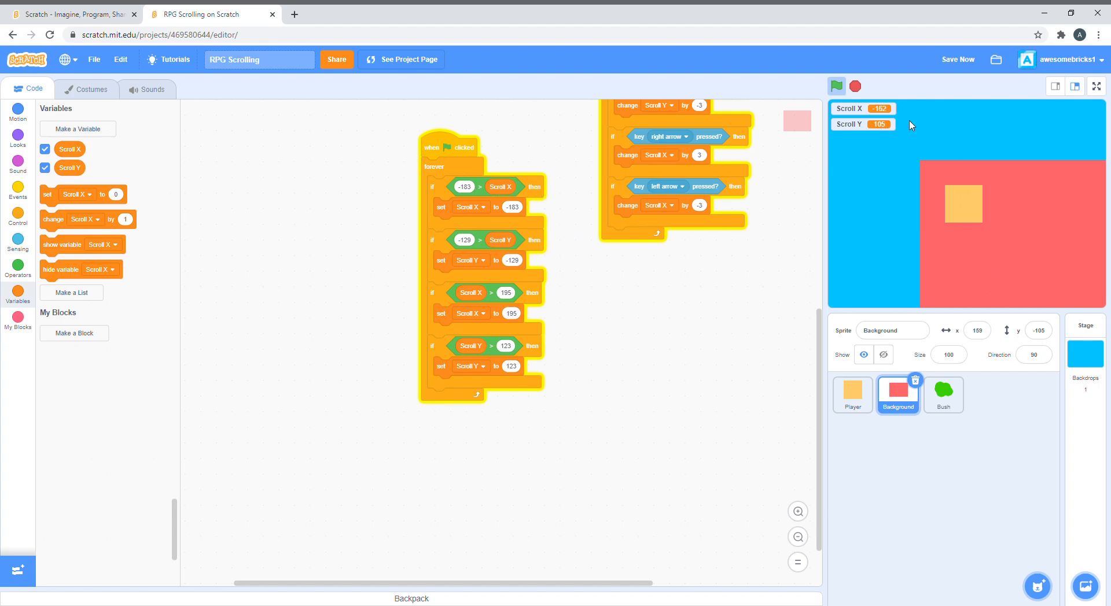
{"action": "key", "text": "Right"}
{"action": "key", "text": "Right"}
{"action": "key", "text": "Right"}
Step: Switch to the Player sprite and run the project, scrolling the bush up to the player
{"action": "right_click", "coordinate": [651, 300]}
{"action": "left_click", "coordinate": [904, 383]}
{"action": "left_click", "coordinate": [943, 393]}
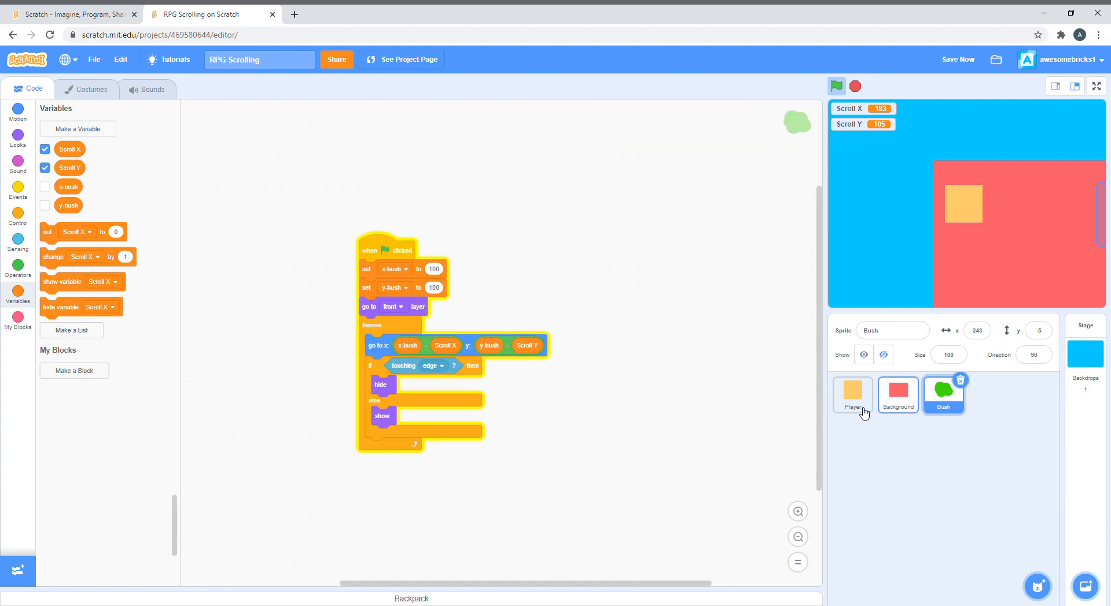
{"action": "left_click", "coordinate": [852, 393]}
{"action": "left_click", "coordinate": [836, 85]}
{"action": "key", "text": "Right"}
{"action": "key", "text": "Up"}
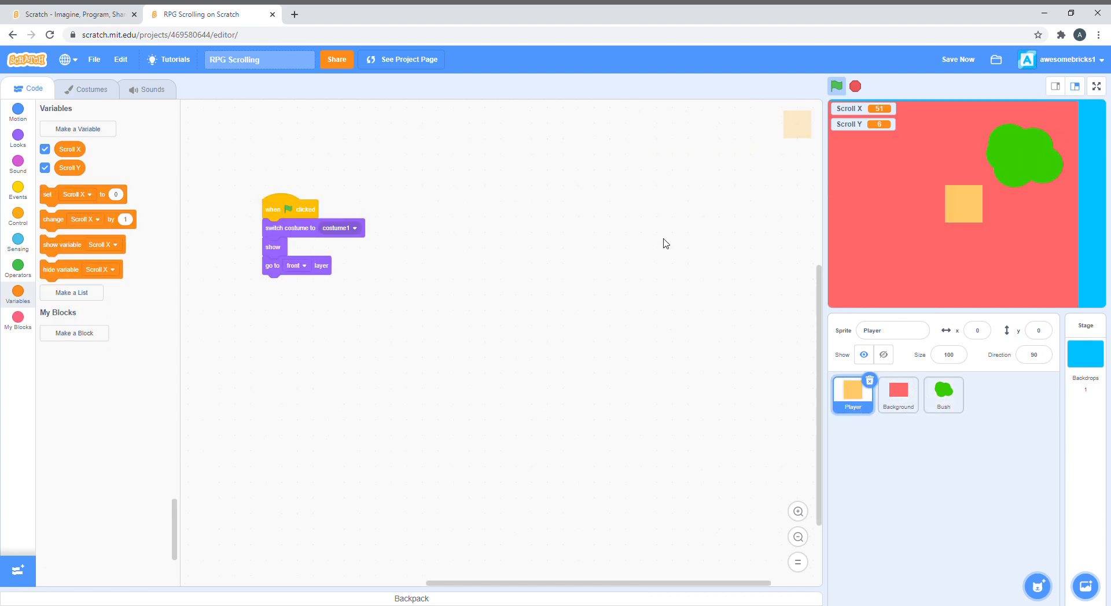
{"action": "key", "text": "Down"}
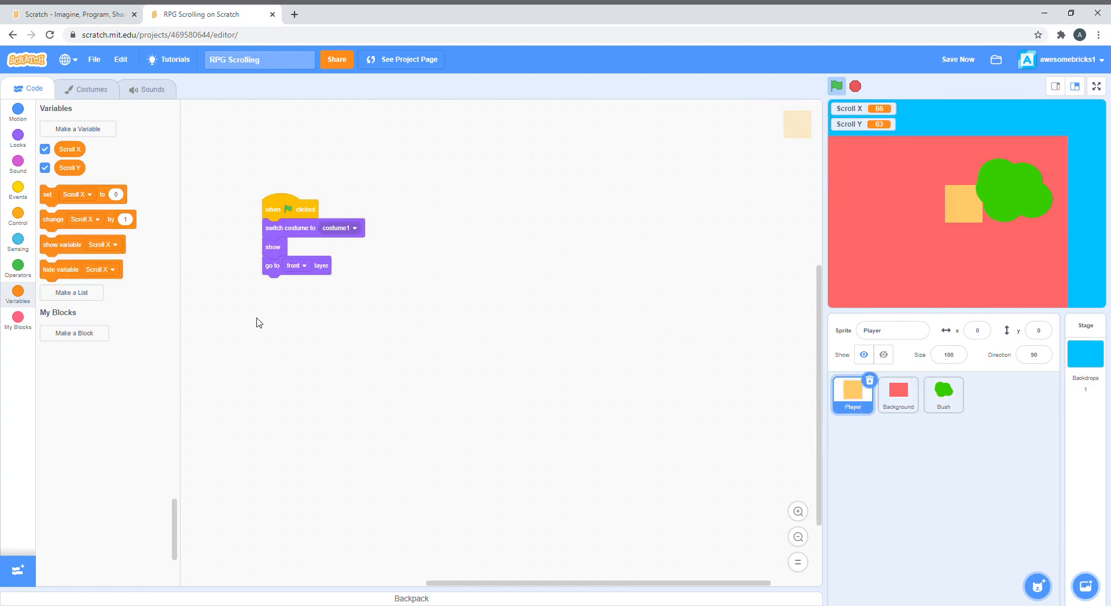
Step: Wrap the Player's go-to-front-layer block in a forever loop
{"action": "left_click", "coordinate": [17, 215]}
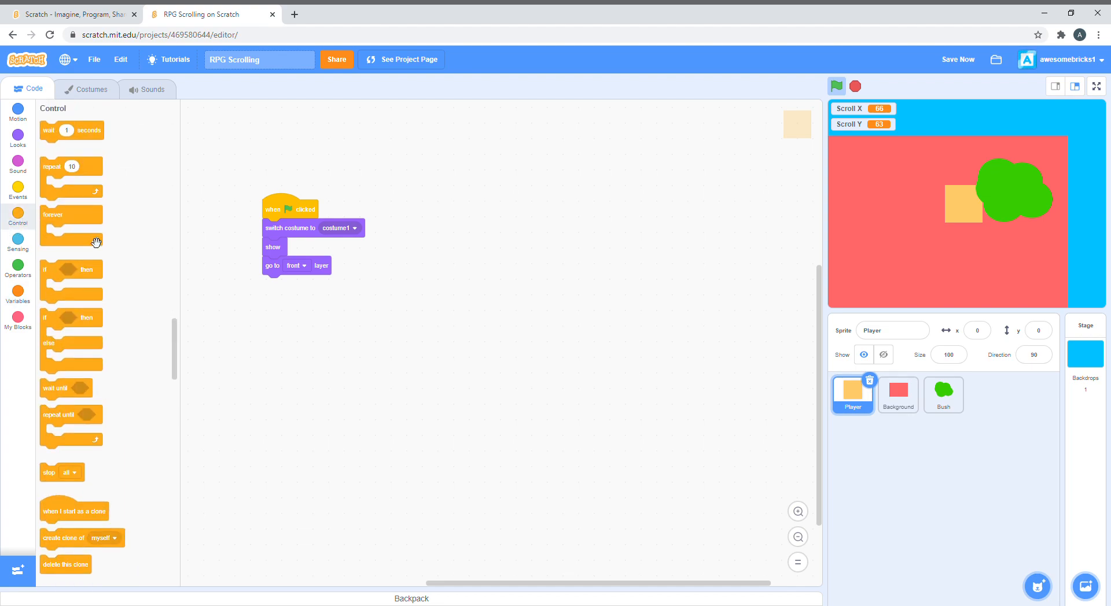
{"action": "left_click_drag", "start_coordinate": [57, 214], "coordinate": [296, 259]}
Step: Run the project, scroll the bush across the player to confirm it stays in front, then stop
{"action": "left_click", "coordinate": [835, 85]}
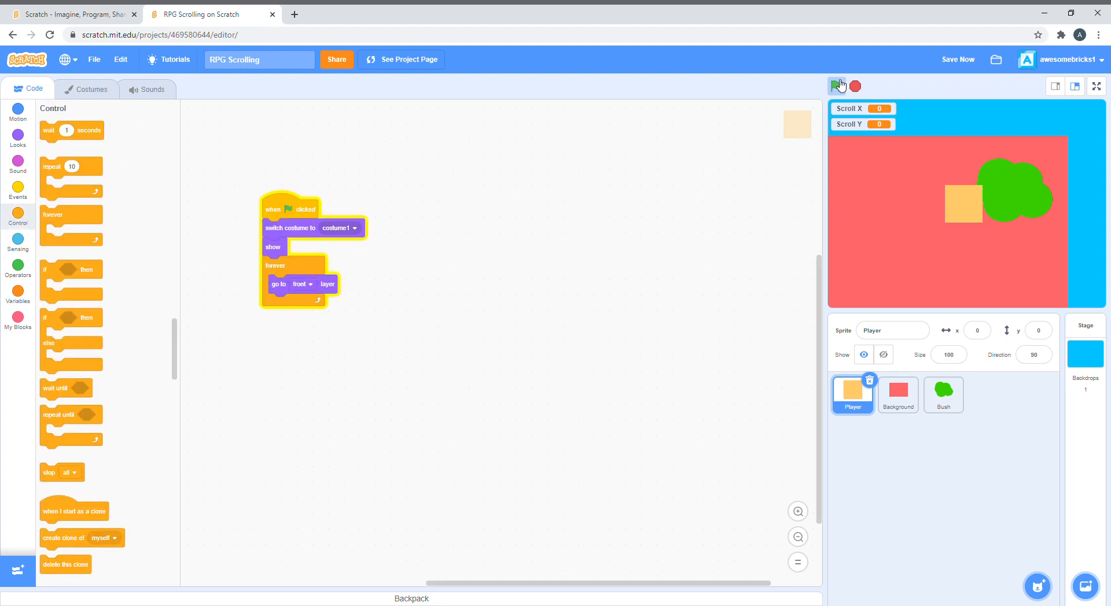
{"action": "key", "text": "Right"}
{"action": "key", "text": "Up"}
{"action": "key", "text": "Right"}
{"action": "key", "text": "Down"}
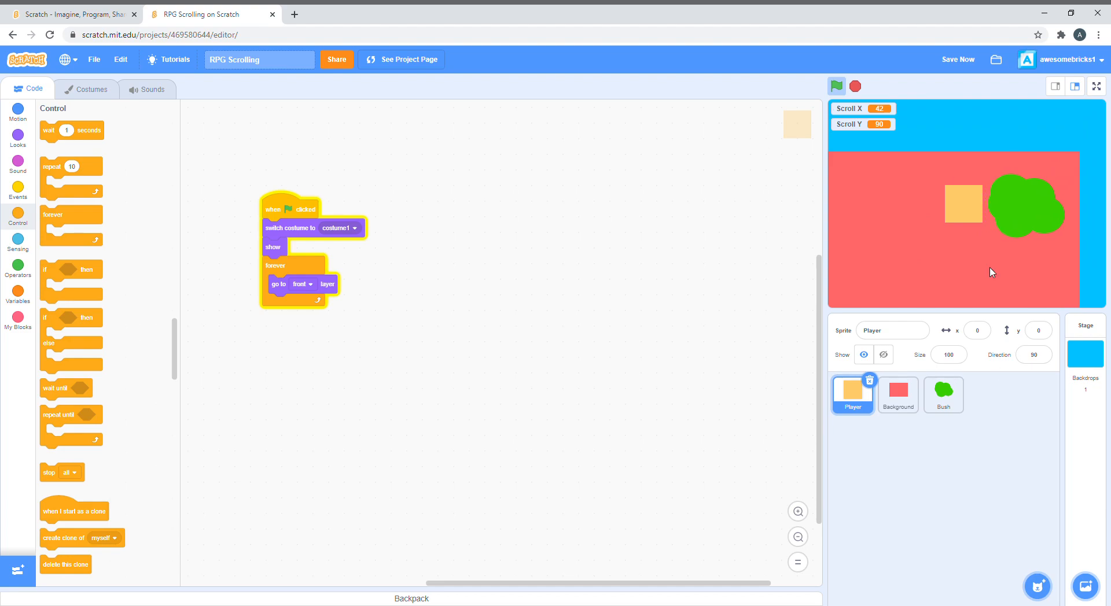
{"action": "key", "text": "Left"}
{"action": "key", "text": "Up"}
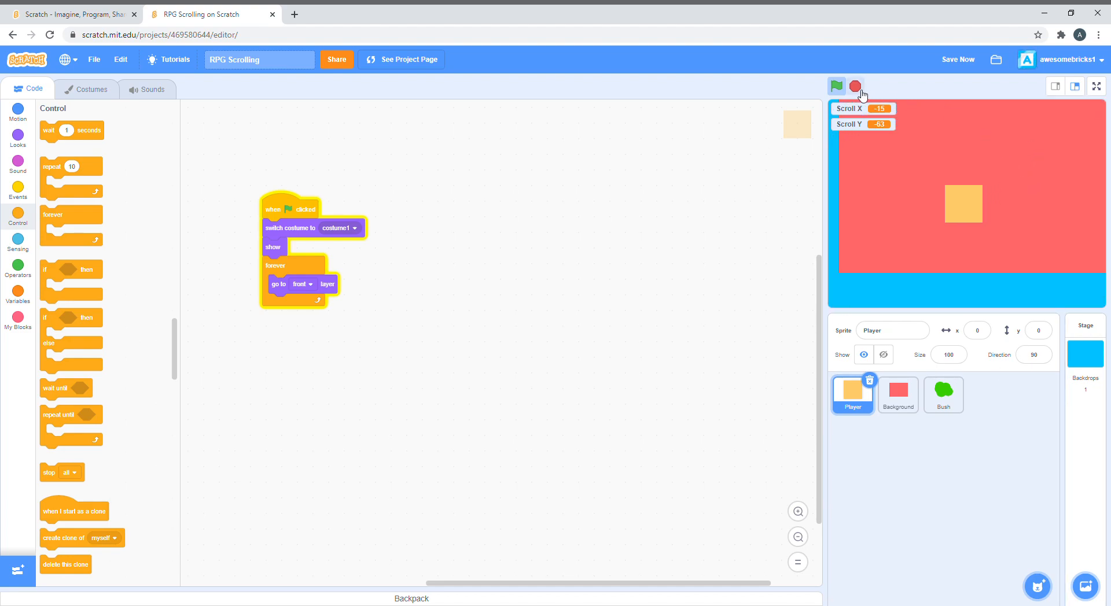
{"action": "left_click", "coordinate": [836, 85]}
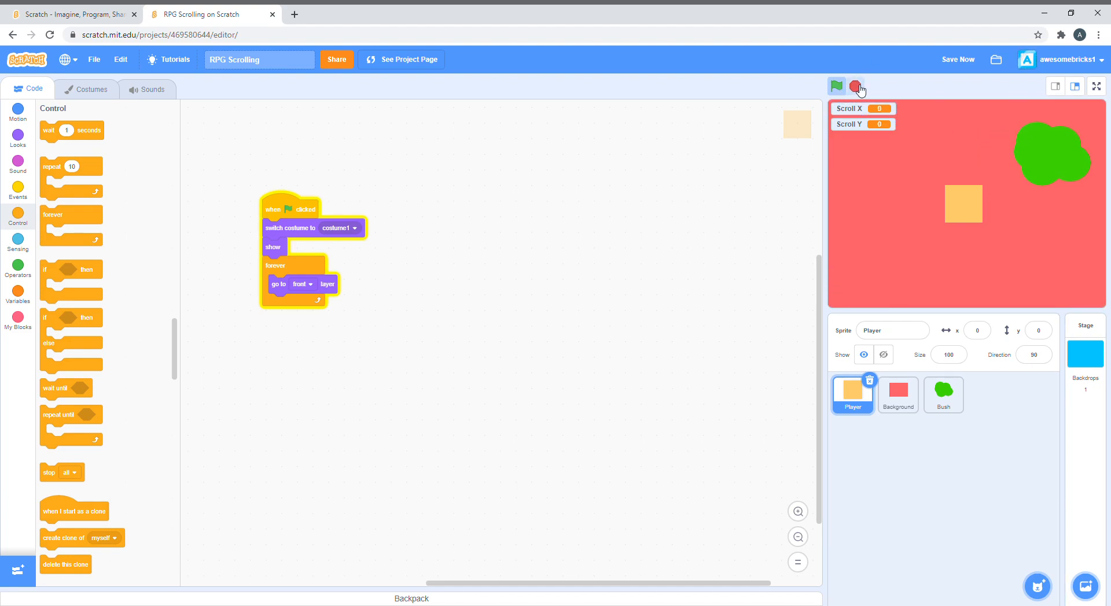
{"action": "right_click", "coordinate": [595, 233]}
{"action": "left_click", "coordinate": [701, 230]}
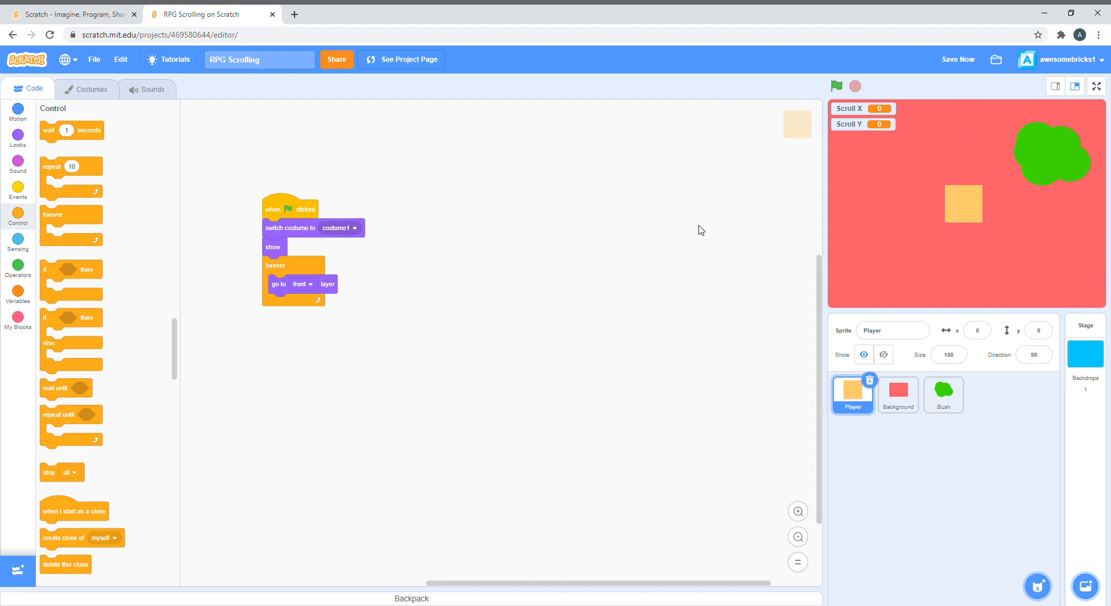